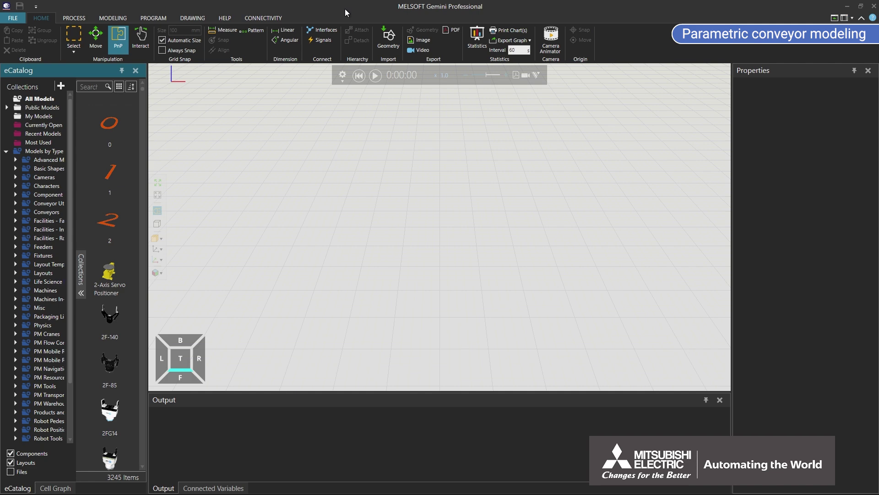
Step: Create a new component for modeling and name it Parametric Conveyor
click(113, 18)
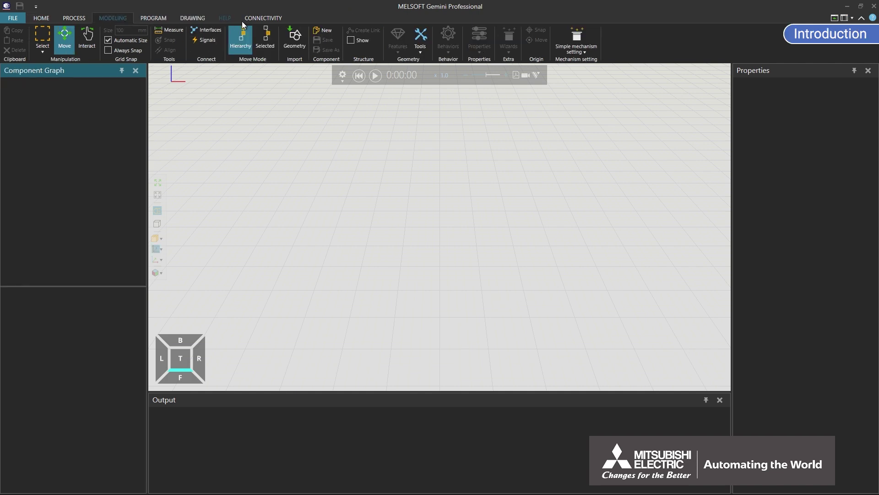
click(323, 30)
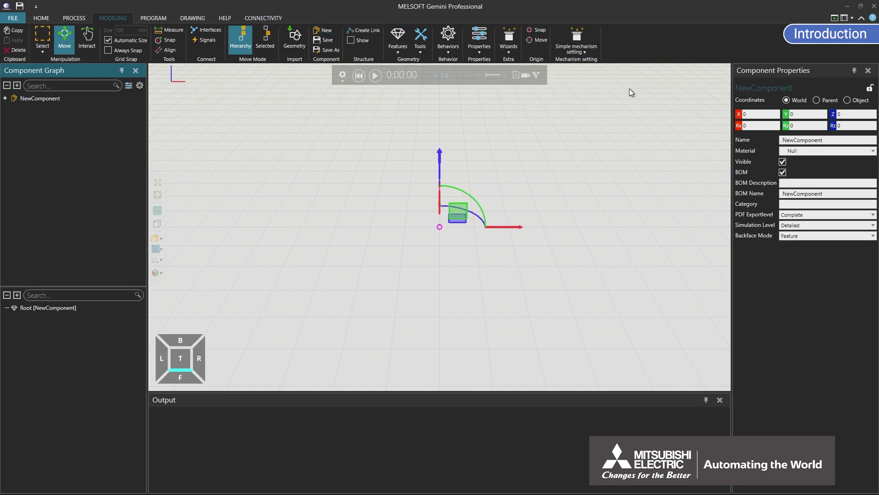
double_click(792, 141)
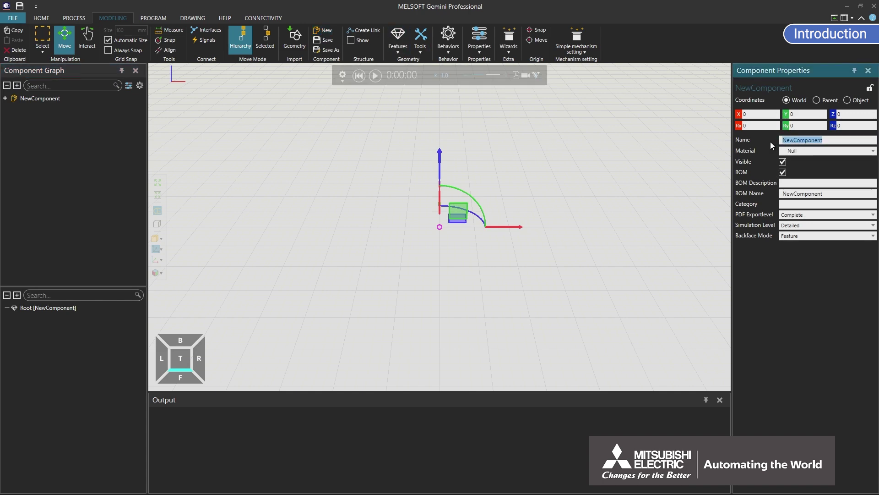
text(Parametric Conveyor)
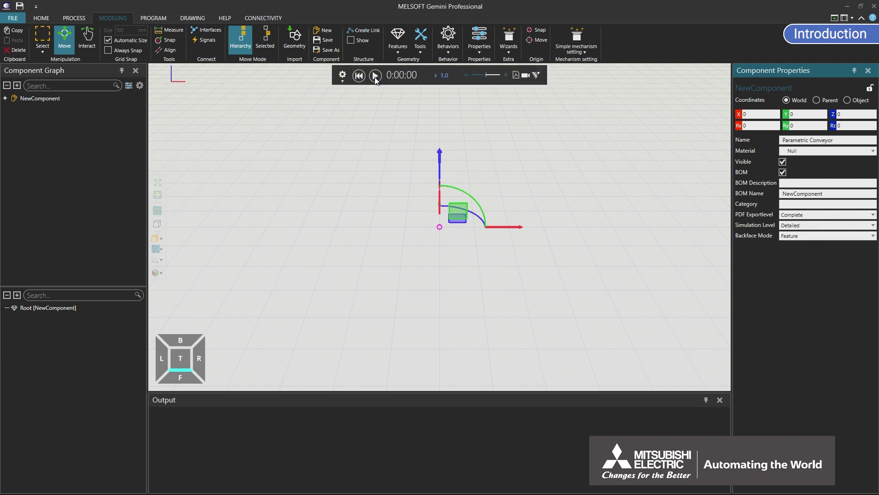
Step: Save the component with type Conveyors as Parametric Conveyor.vcmx in the My Models folder
click(329, 41)
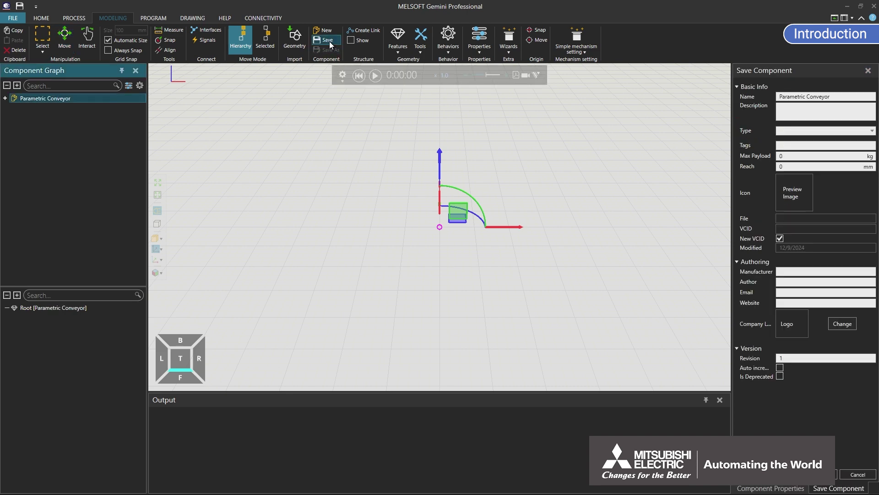
click(811, 131)
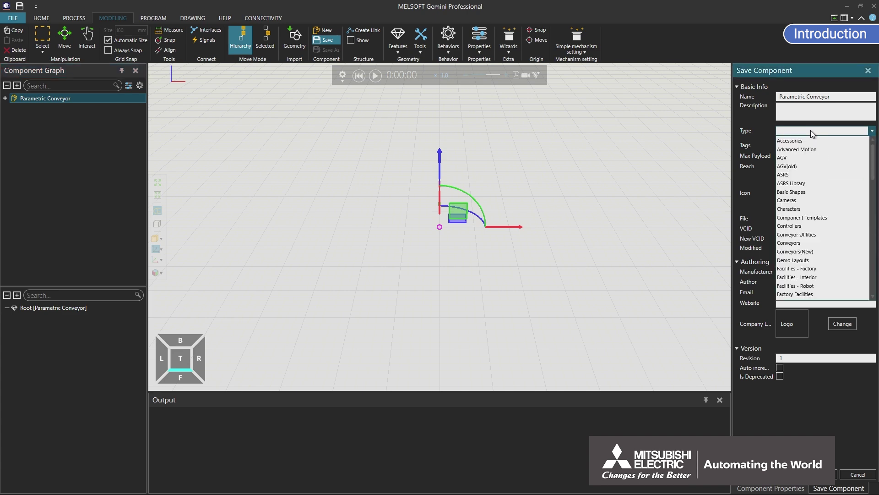
click(809, 244)
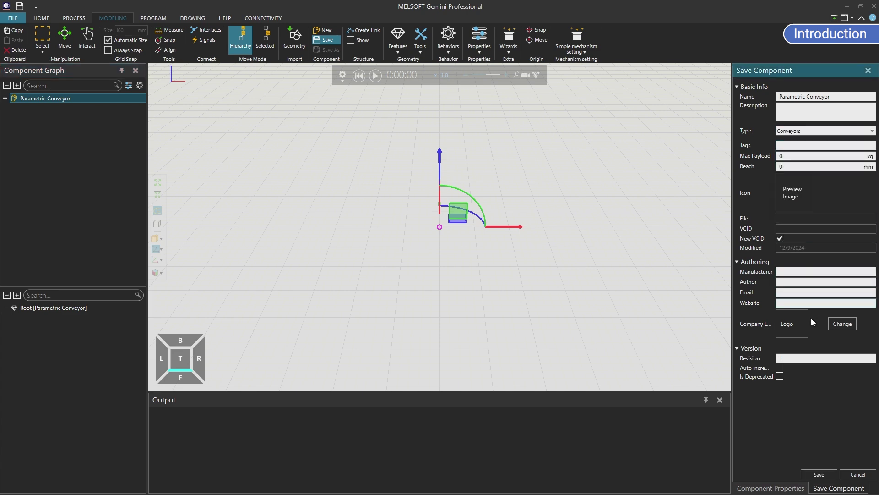
click(814, 475)
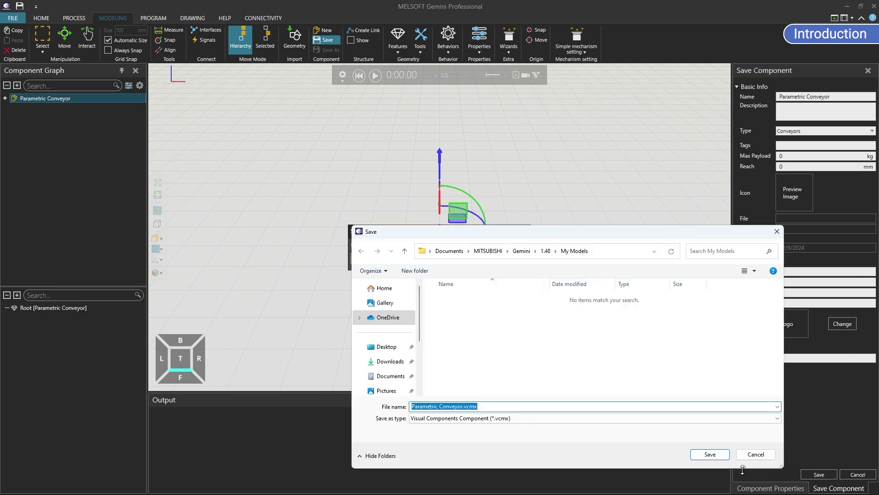
click(715, 455)
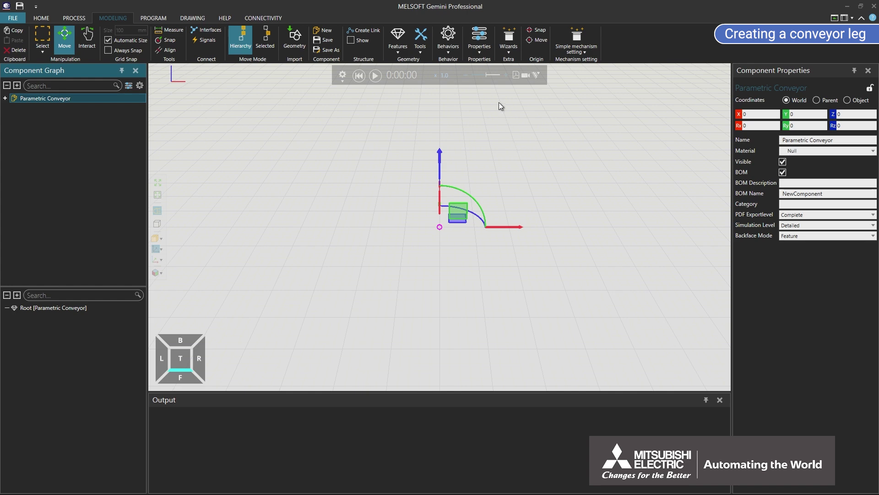
Step: Add a Real property named ConveyorHeight to the component, with quantity Distance and a value of 700 mm
click(484, 48)
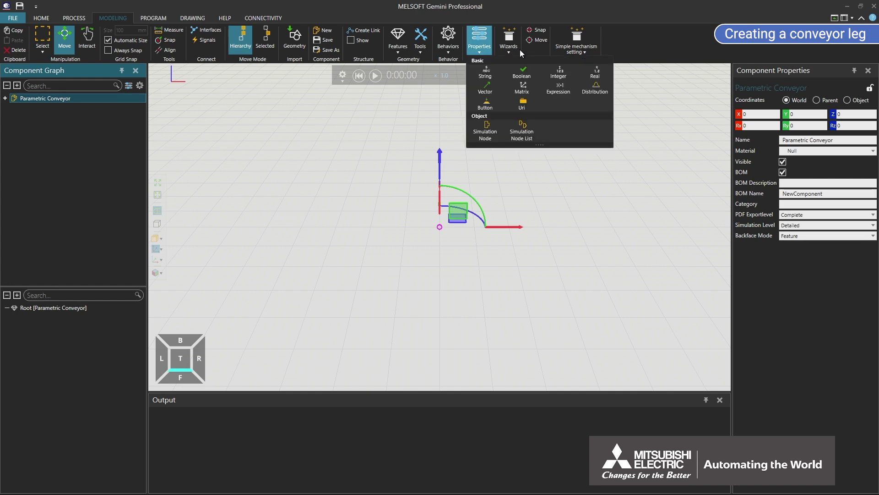
click(600, 76)
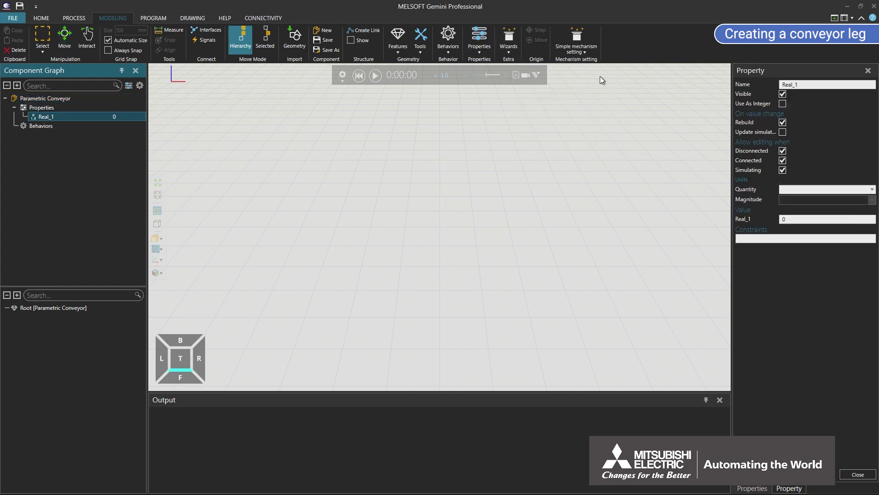
double_click(801, 81)
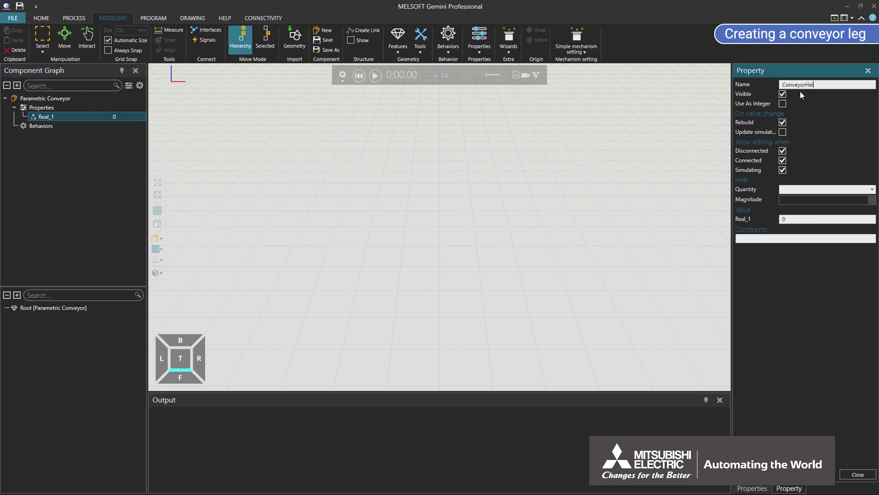
text(ConveyorHeight)
click(824, 189)
click(814, 268)
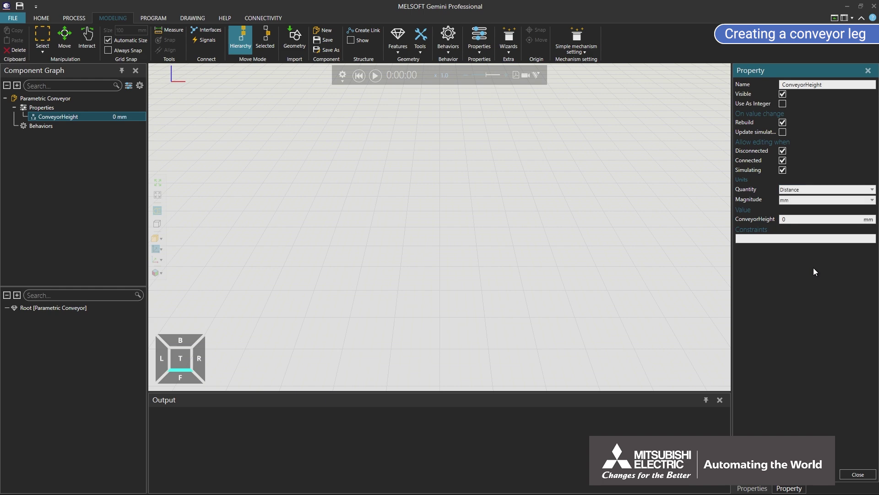
double_click(800, 219)
text(700)
Step: Add a Block feature for the conveyor leg with length 80, width 80 and height ConveyorHeight
click(398, 43)
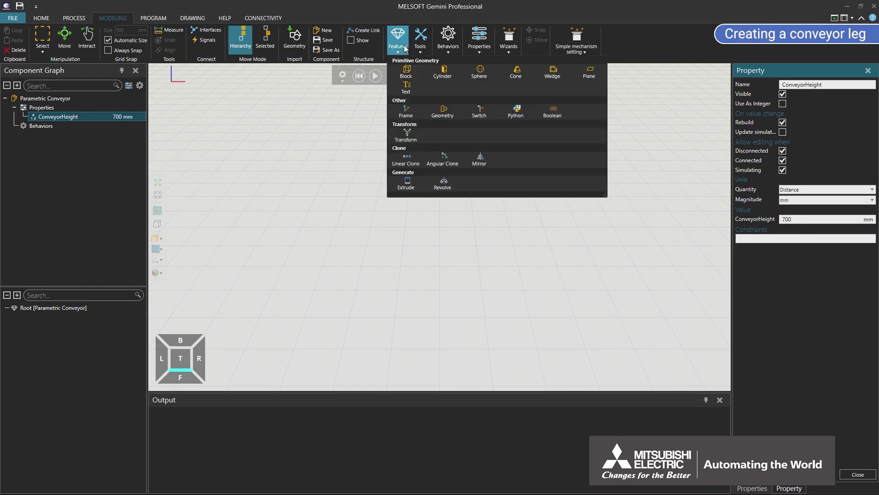
click(409, 72)
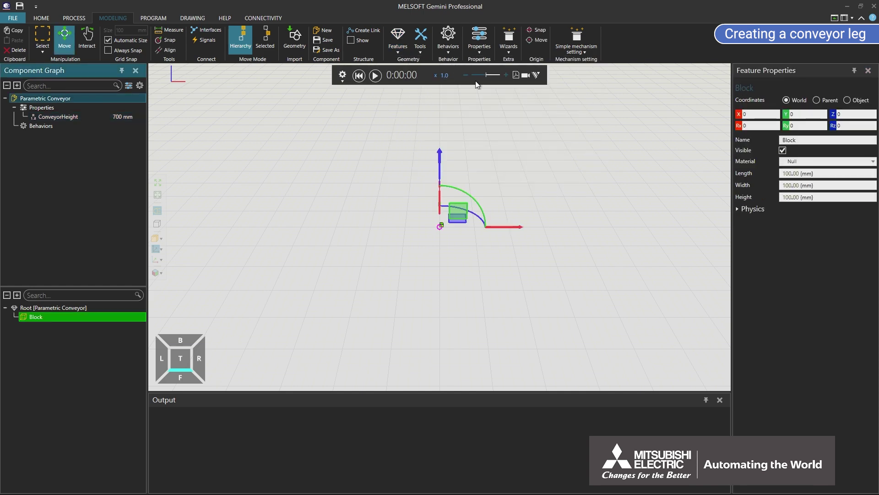
click(797, 173)
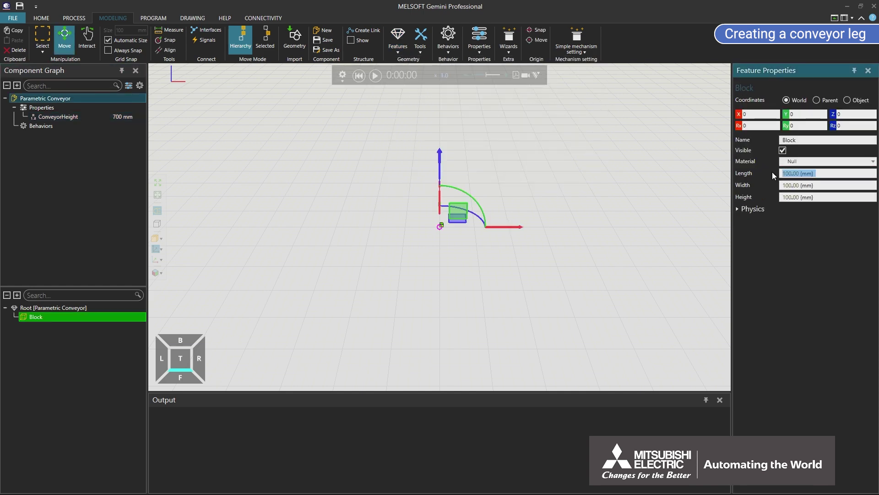
text(80)
key(Tab)
text(80)
key(Tab)
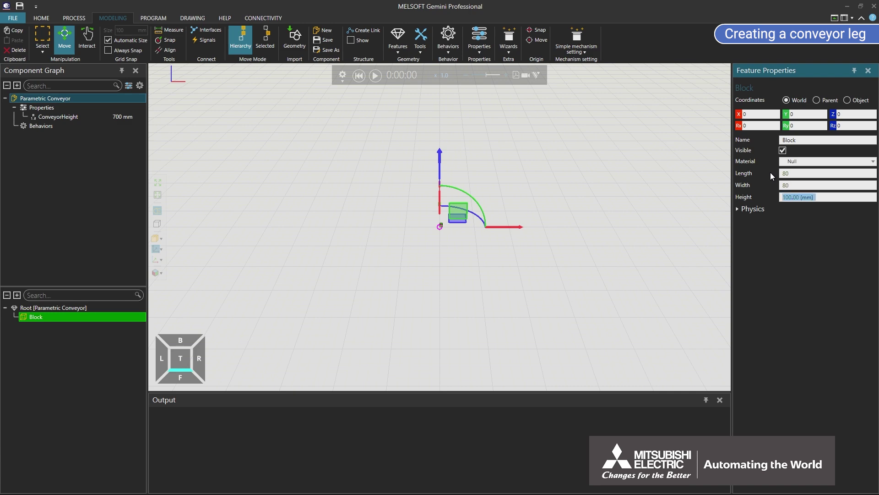
text(ConveyorHeight)
scroll(448, 243, up, 5)
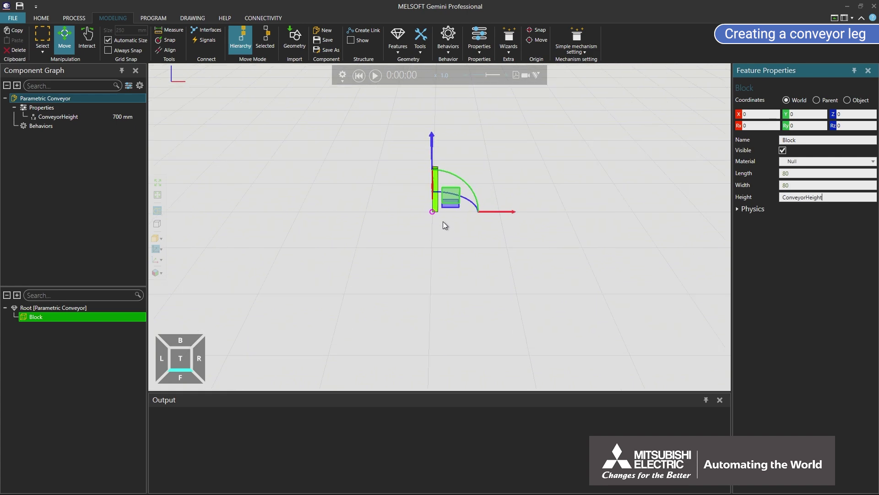
right_drag(444, 222, 505, 221)
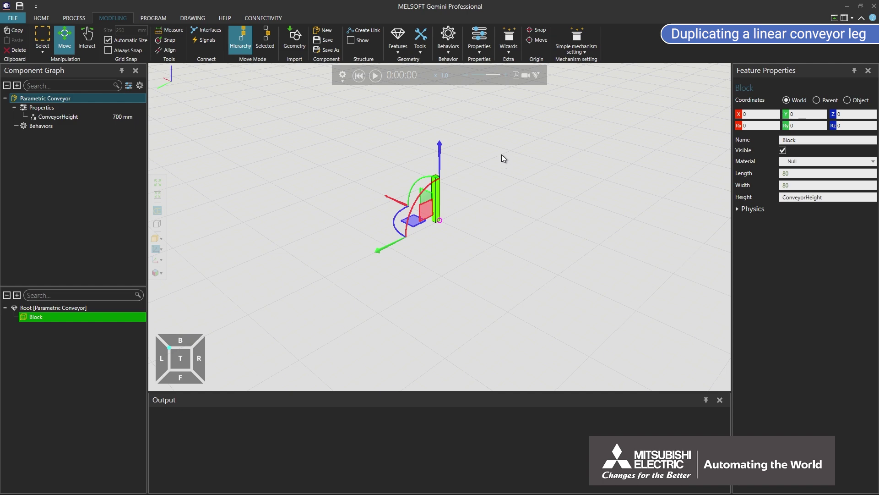
Step: Add a Real property named ConveyorWidth to the component, with quantity Distance and a value of 400 mm
click(484, 49)
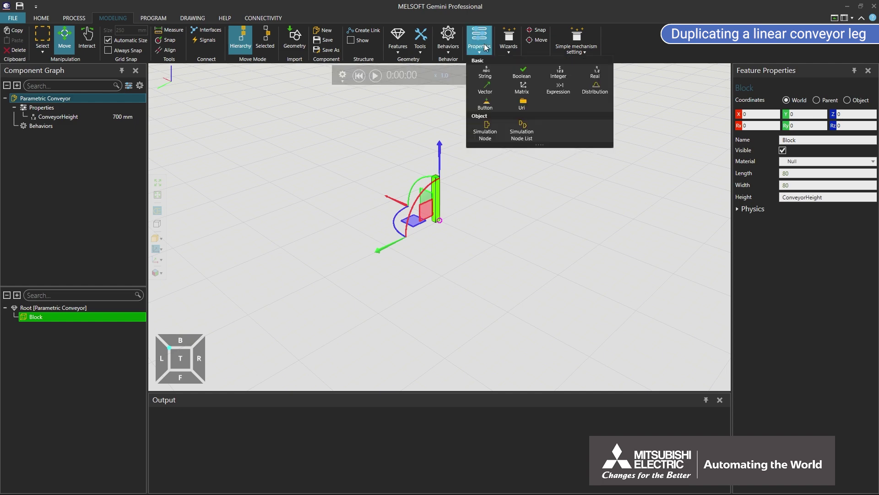
click(587, 73)
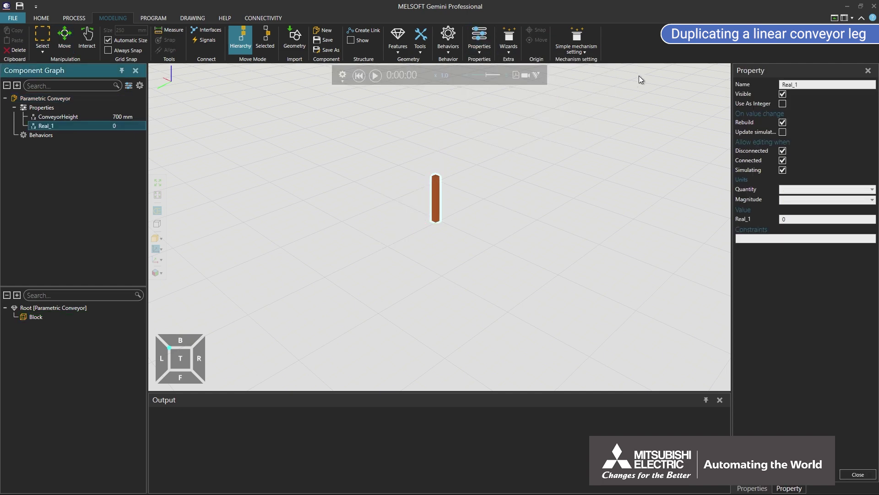
double_click(802, 85)
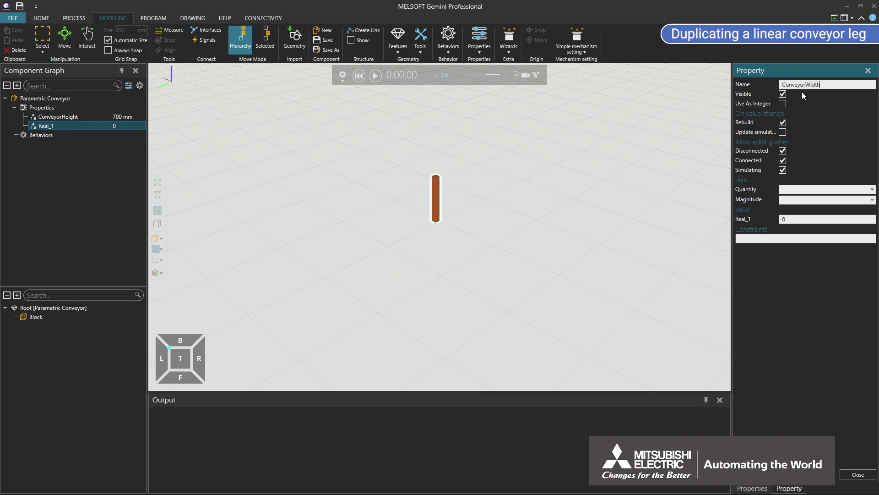
click(818, 188)
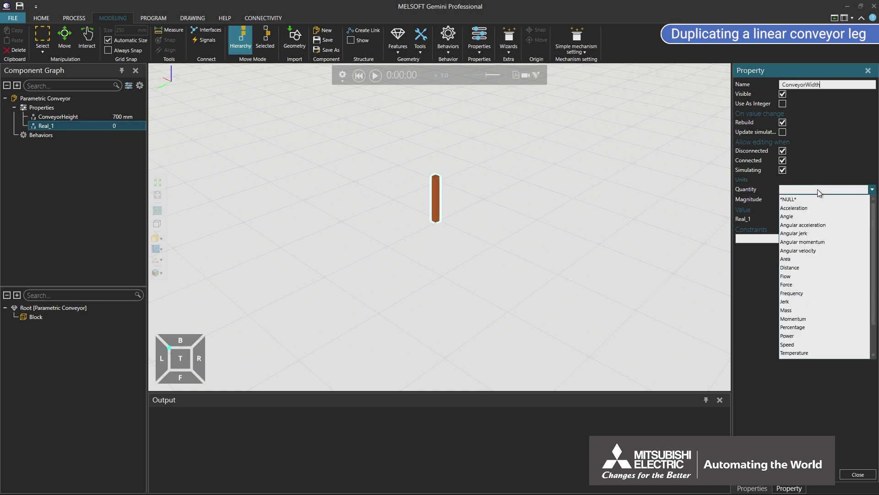
click(818, 268)
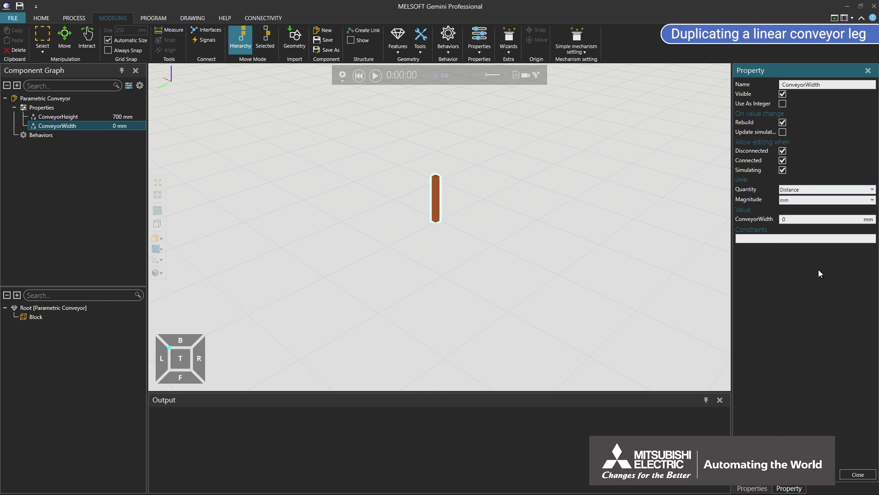
click(812, 218)
text(400)
key(Return)
Step: Add a Linear Clone feature with a count of 2, define its step and direction, and nest the leg block under it
click(398, 39)
click(406, 159)
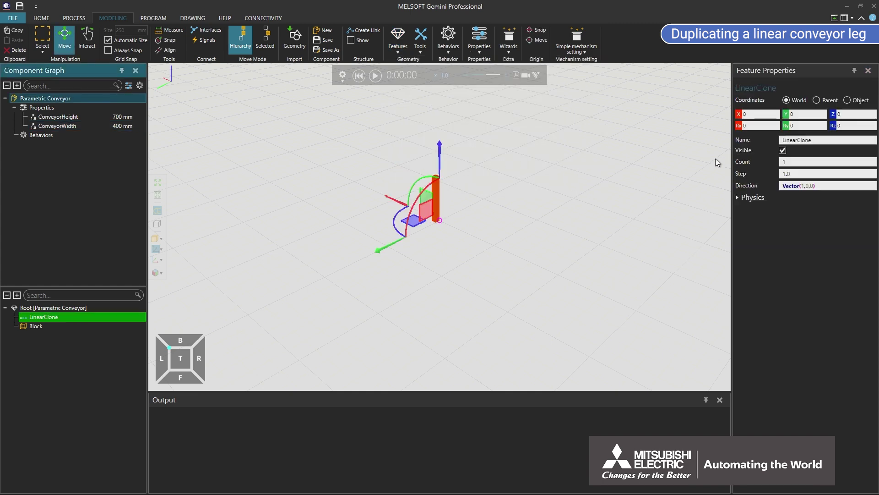
double_click(790, 161)
text(2)
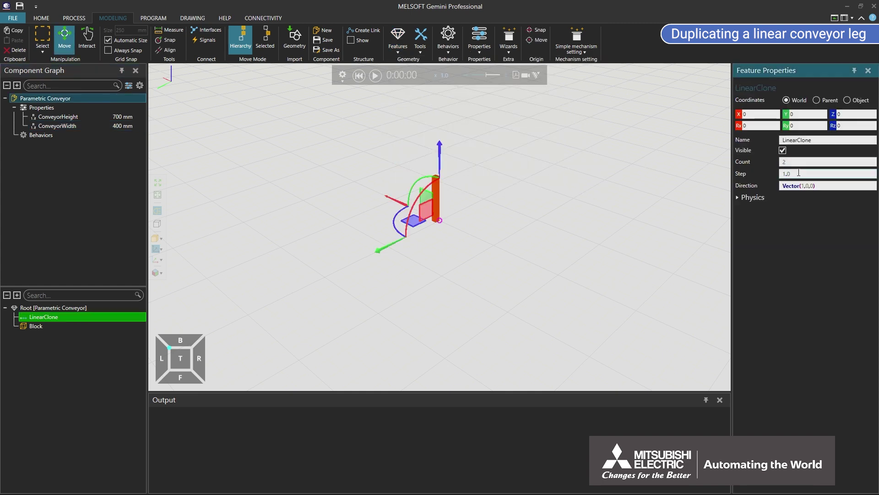
double_click(799, 173)
text(Co)
text(0,)
drag(48, 328, 48, 319)
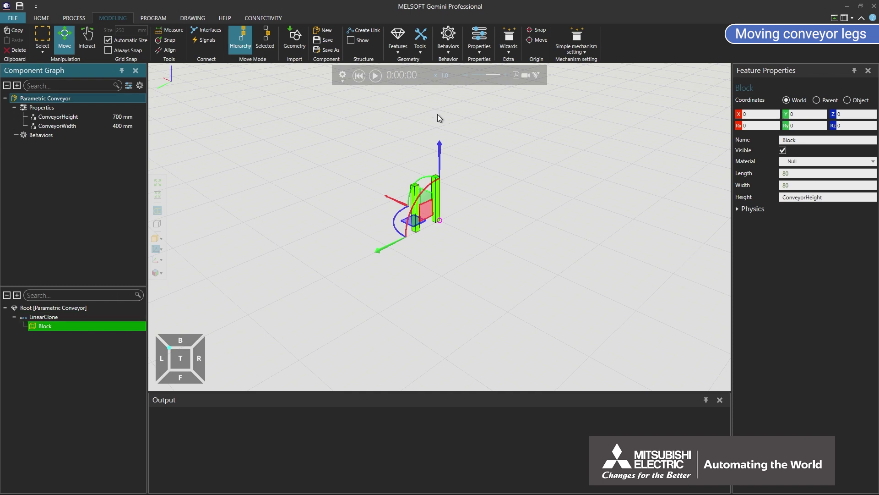
Step: Add a Real property named ConveyorRadius to the component, with quantity Distance and a value of 1000 mm
click(479, 41)
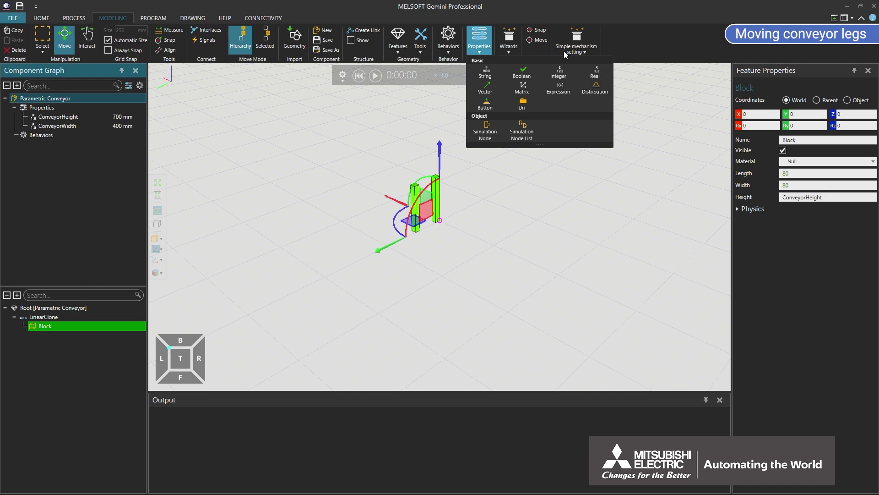
click(586, 76)
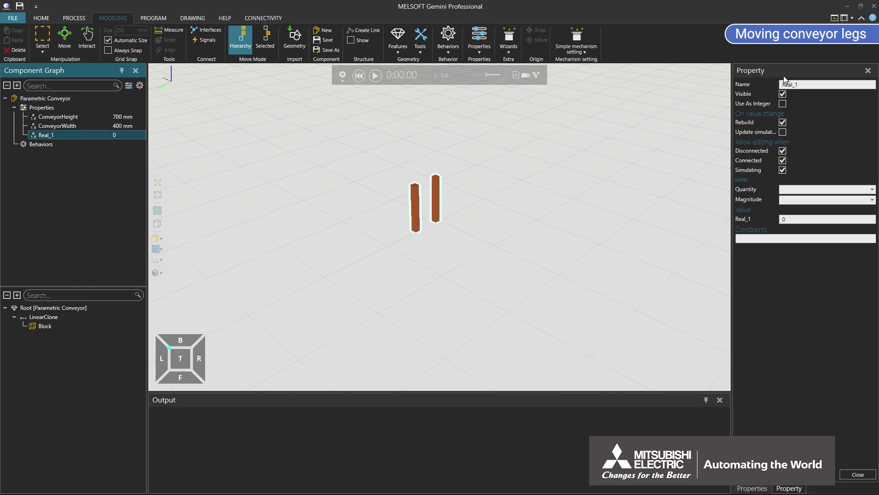
double_click(805, 85)
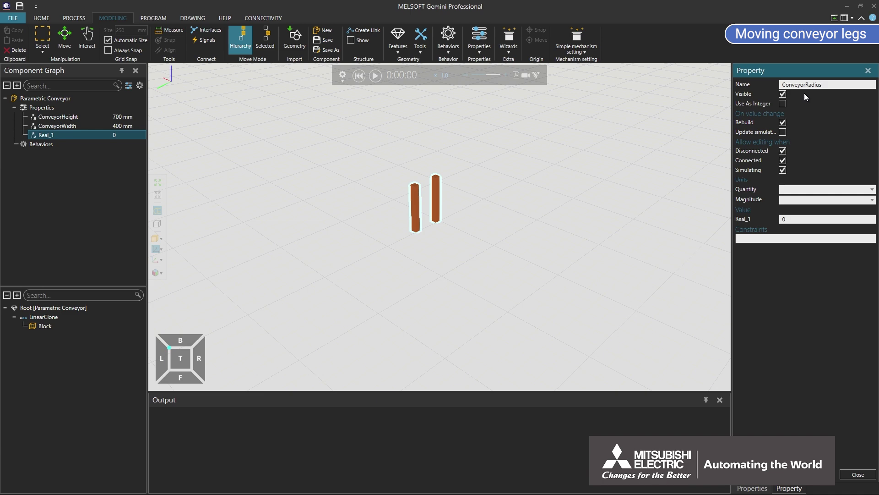
click(823, 189)
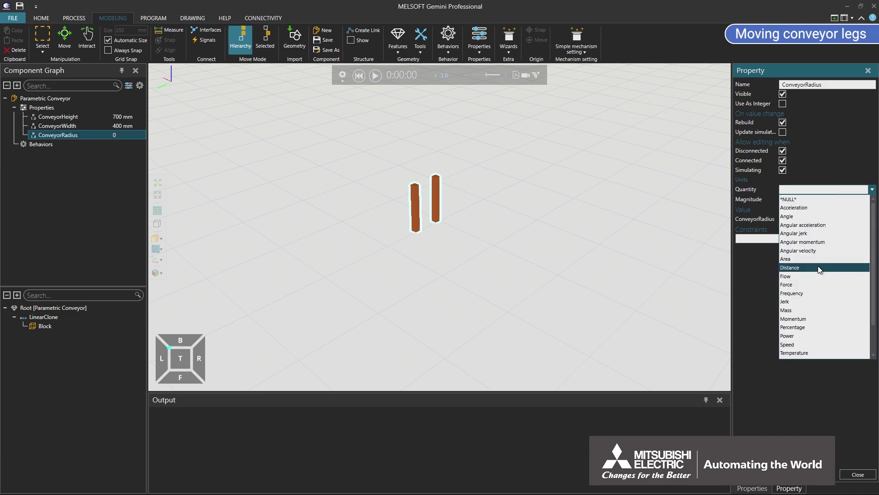
click(790, 268)
click(818, 219)
text(1000)
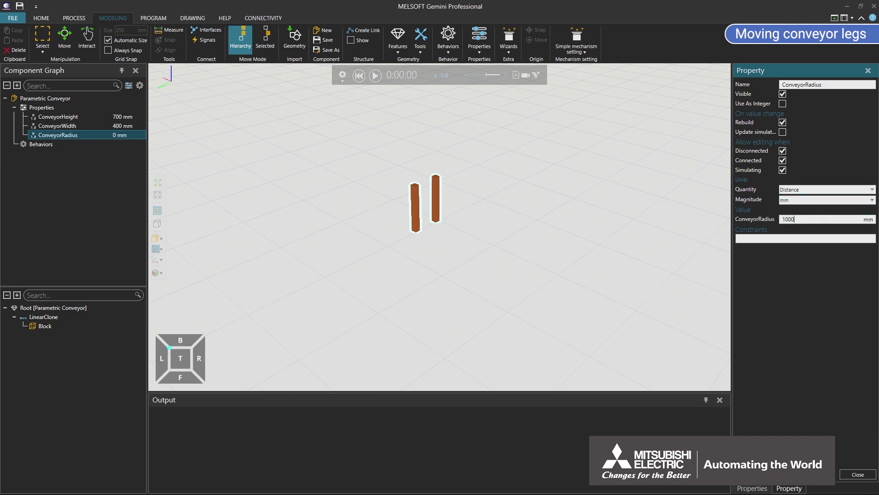
Step: Add a Transform feature under the root and set its expression to Ty(ConveyorRadius)
click(398, 42)
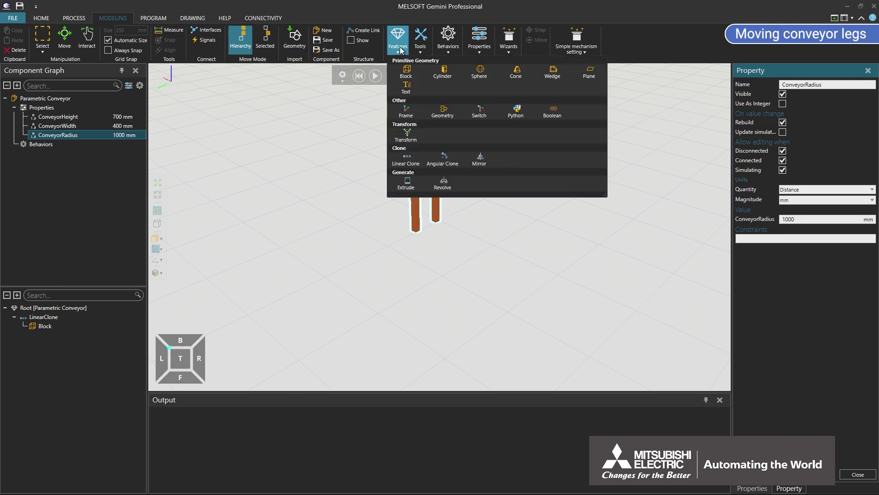
click(407, 134)
click(783, 162)
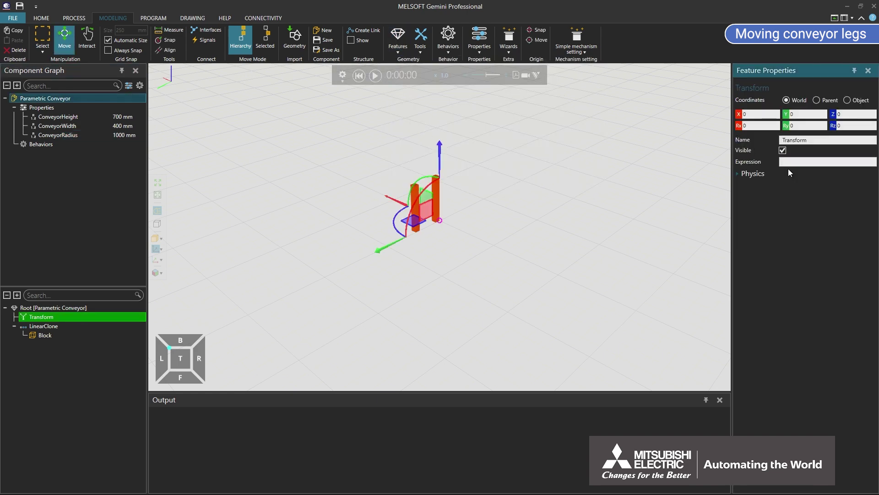
text(Ty(ConveyorRadius))
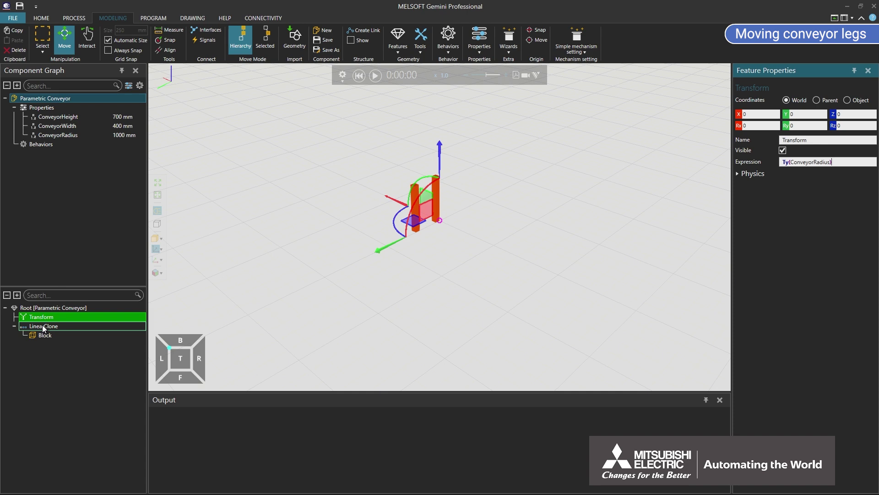
Step: Nest the Linear Clone of the leg block under the Transform feature
drag(44, 326, 52, 317)
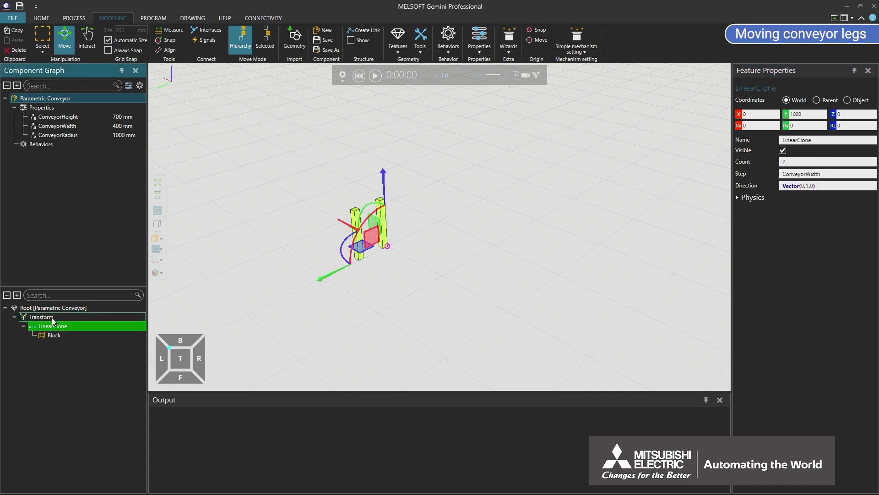
Step: Try rotating the Transform feature about its Z axis and reset its Rz rotation
click(51, 318)
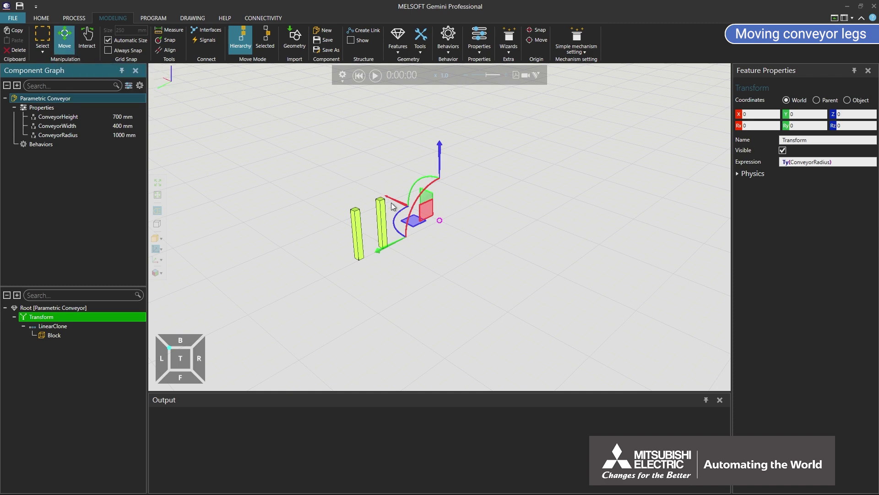
drag(397, 221, 385, 242)
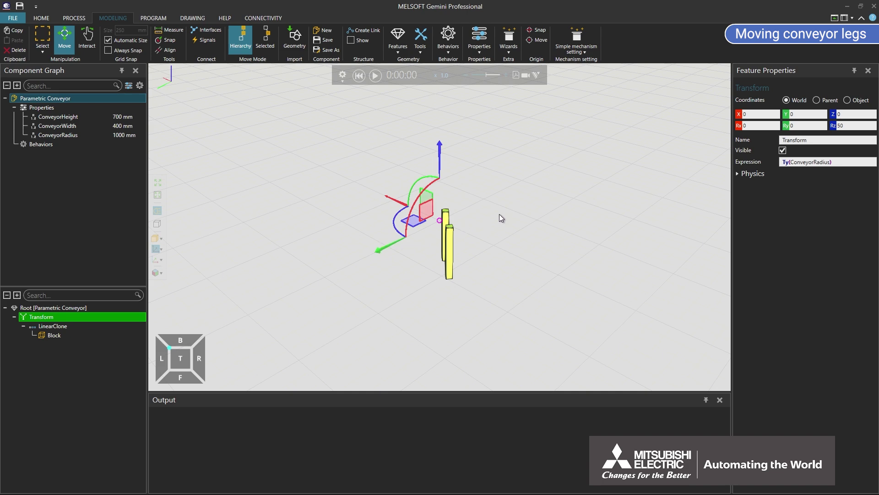
click(834, 126)
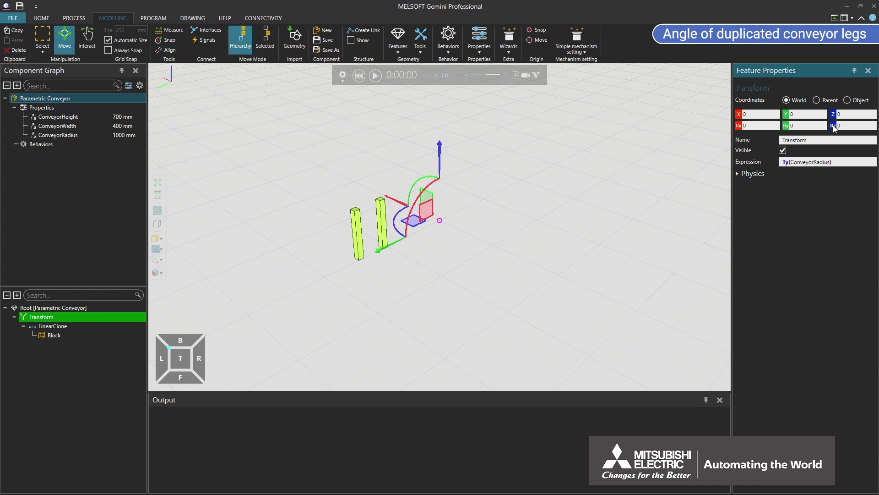
Step: Add a Real property named ConveyorAngle to the component, with quantity Angle and a value of 45°
click(485, 48)
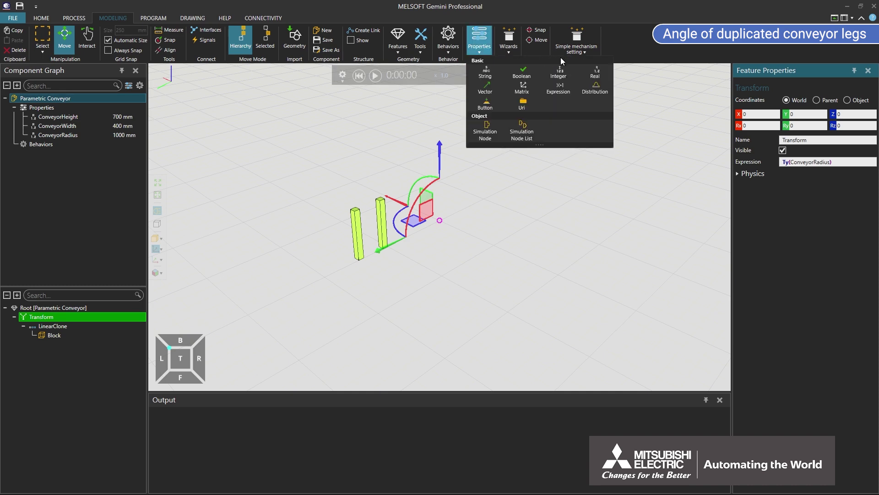
click(595, 72)
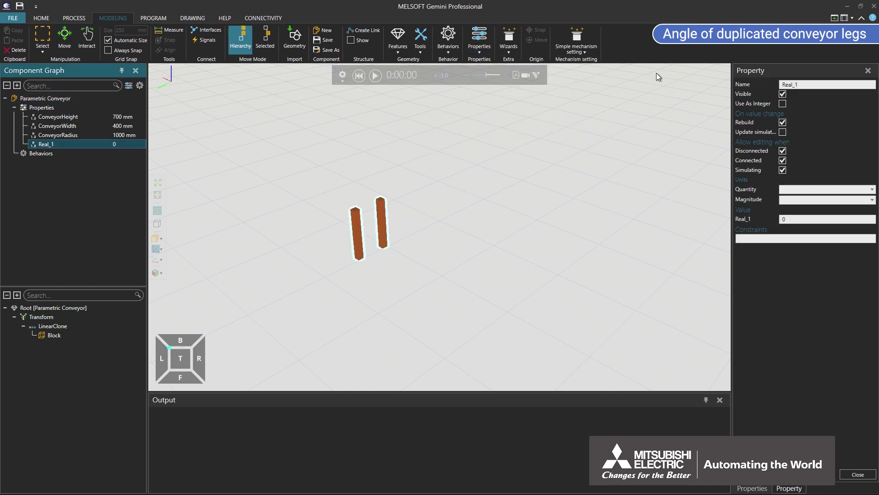
double_click(804, 85)
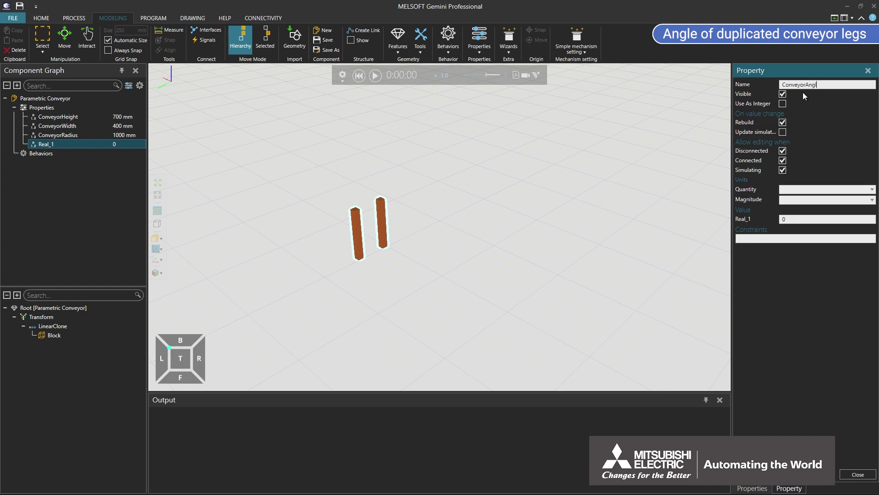
click(818, 188)
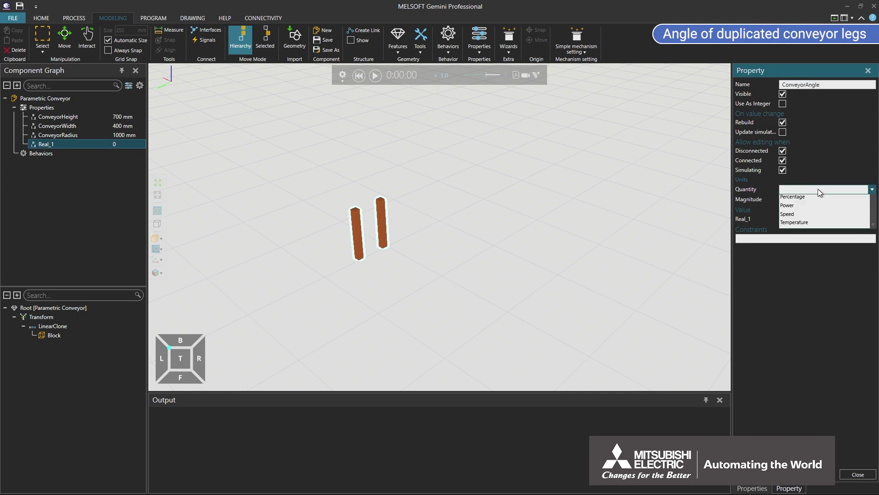
click(820, 216)
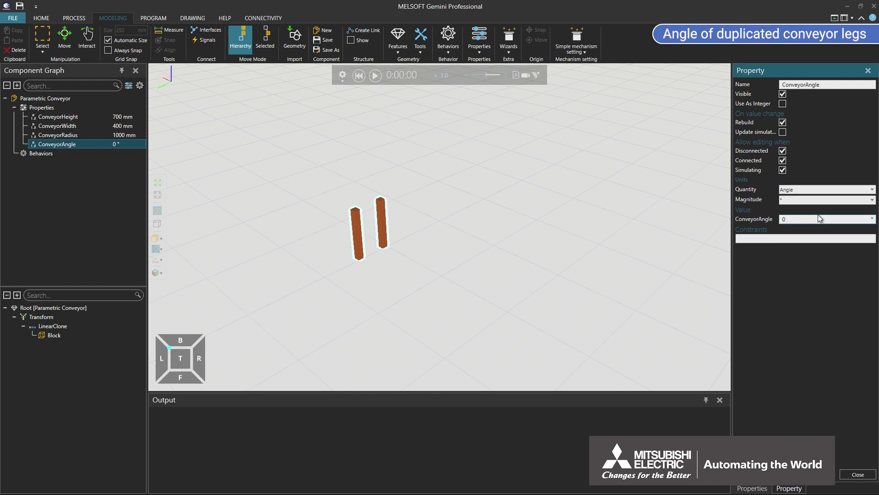
click(818, 218)
text(45)
key(Return)
Step: Add an Angular Clone feature with a count of 4, define its step, and nest the leg Transform under it
click(401, 48)
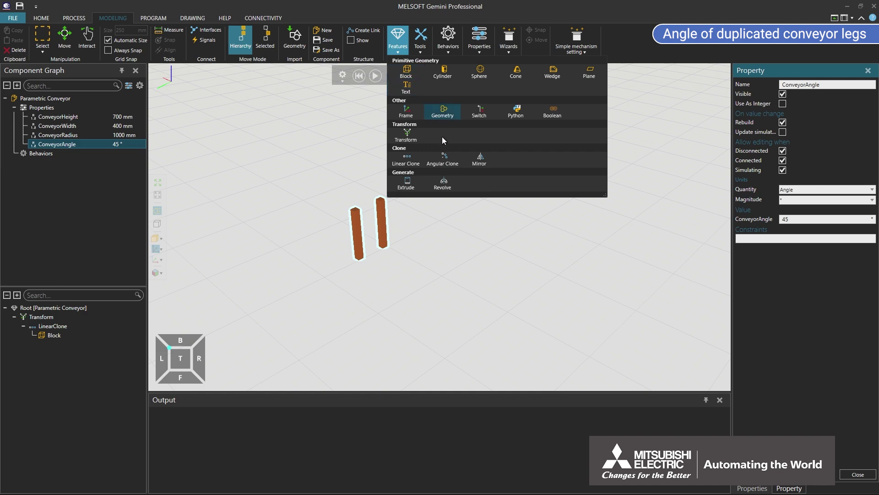
click(442, 158)
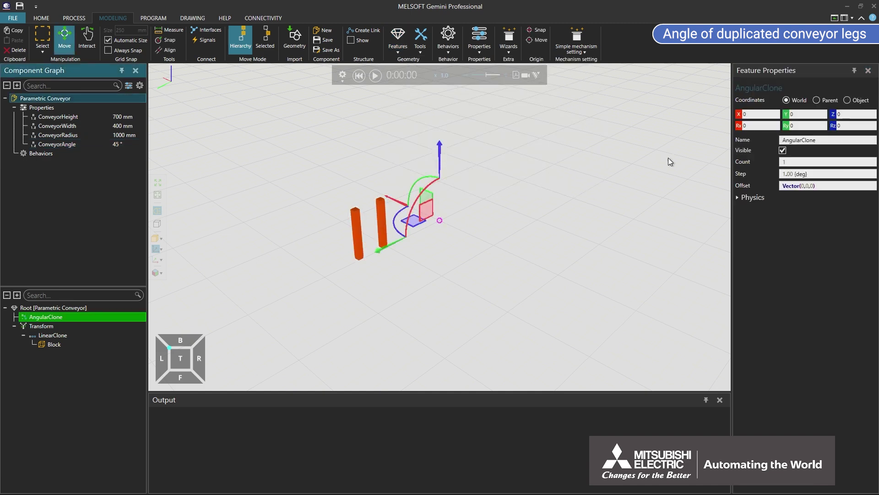
click(797, 160)
text(4)
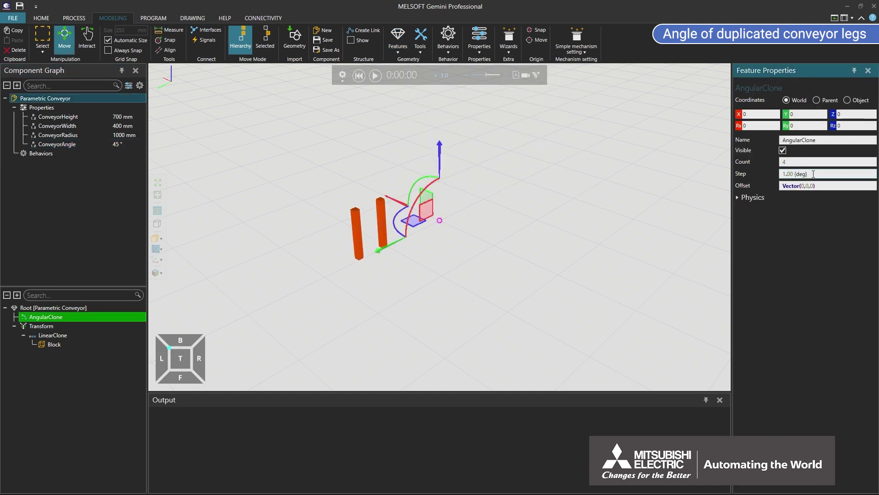
key(Tab)
text(Conve)
click(48, 326)
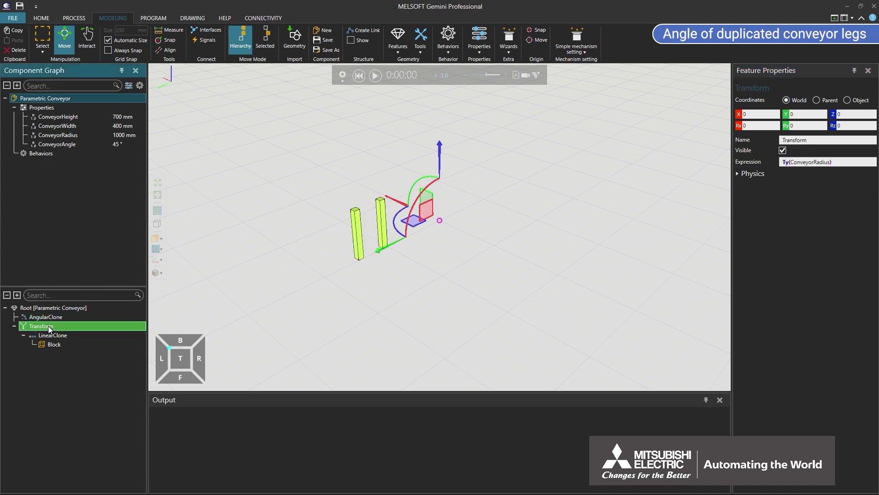
drag(48, 326, 54, 318)
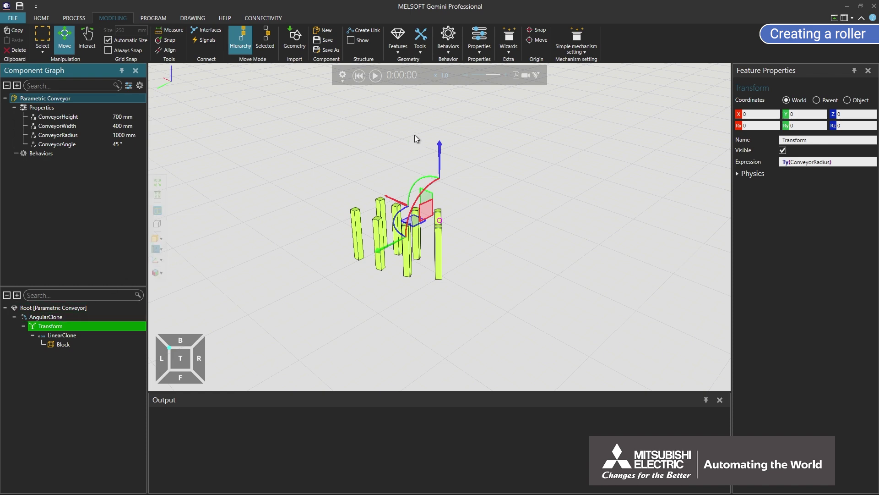
Step: Add a Real property named RollRadius to the component, with quantity Distance and a value of 20 mm
click(485, 49)
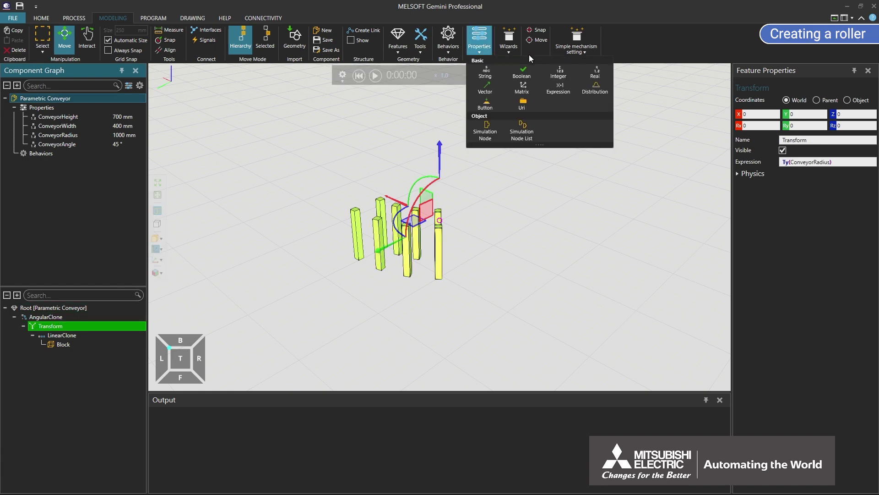
click(589, 75)
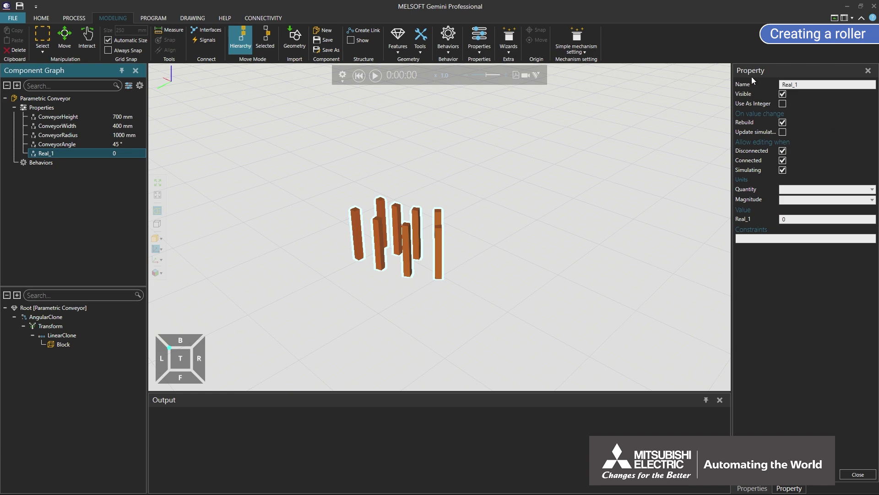
click(805, 85)
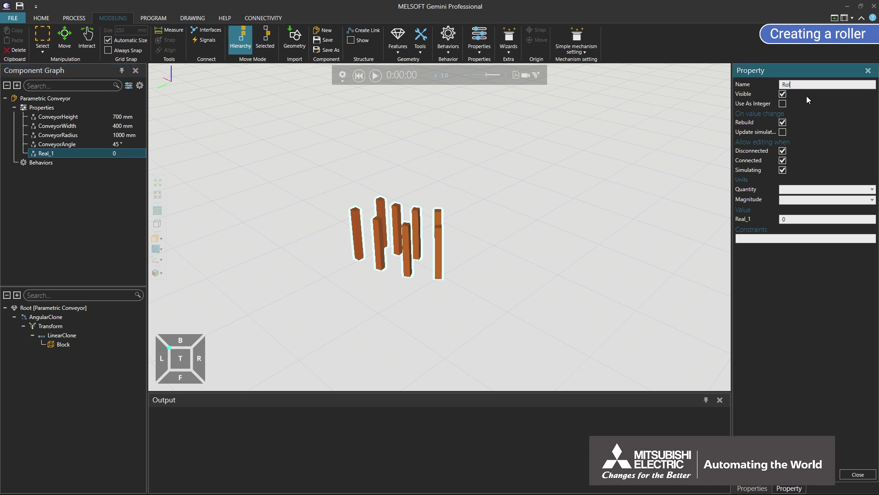
click(818, 188)
click(819, 267)
text(20)
Step: Add a Cylinder feature for the roller with radius RollRadius and height ConveyorWidth-80
click(398, 41)
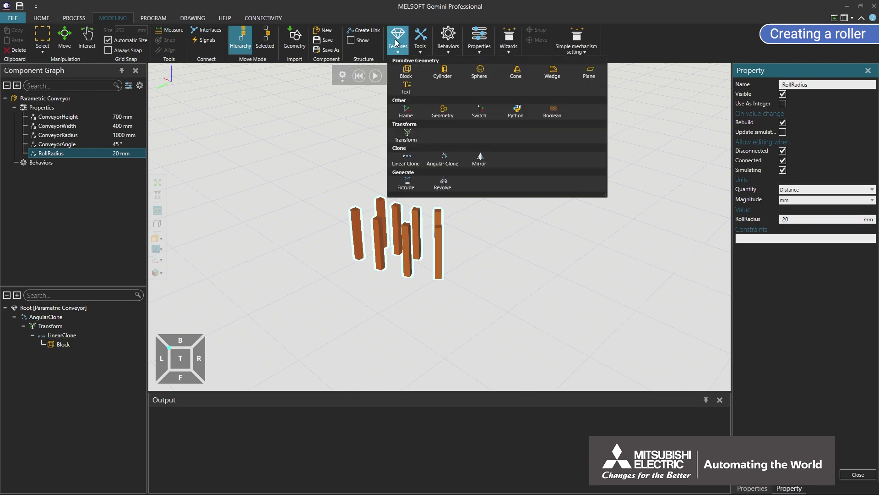
click(447, 72)
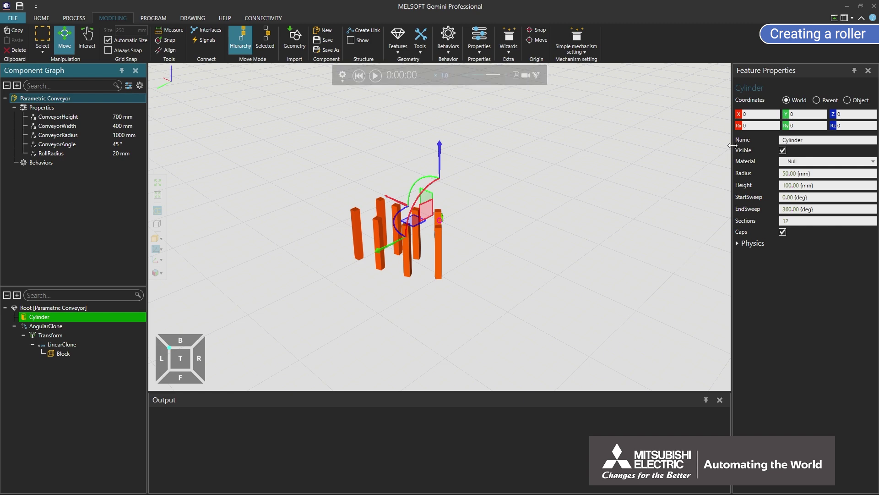
click(816, 174)
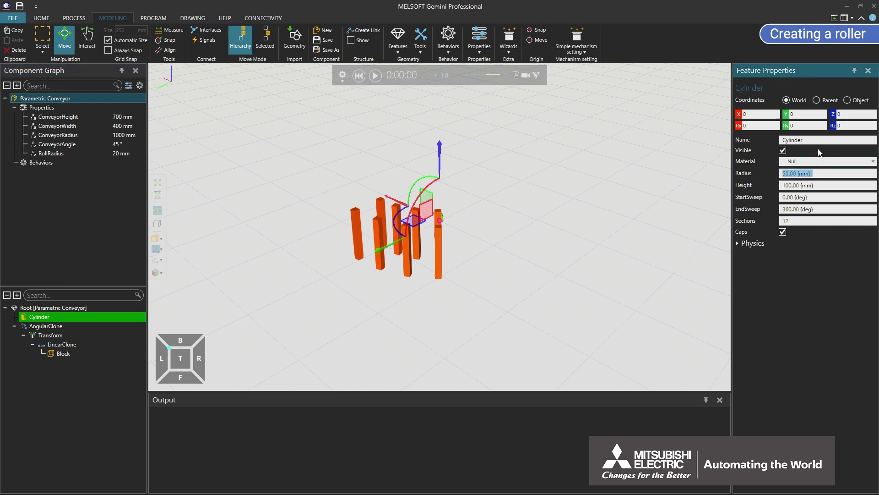
text(RollRadius)
key(Tab)
text(ConveyorWidth)
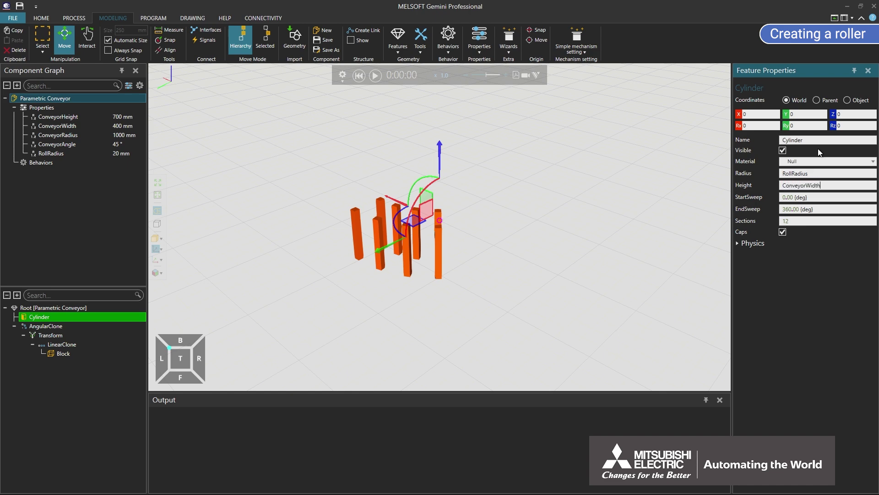
text(-80)
Step: Set the roller cylinder's Rx rotation to -90
click(758, 126)
text(-90)
key(Return)
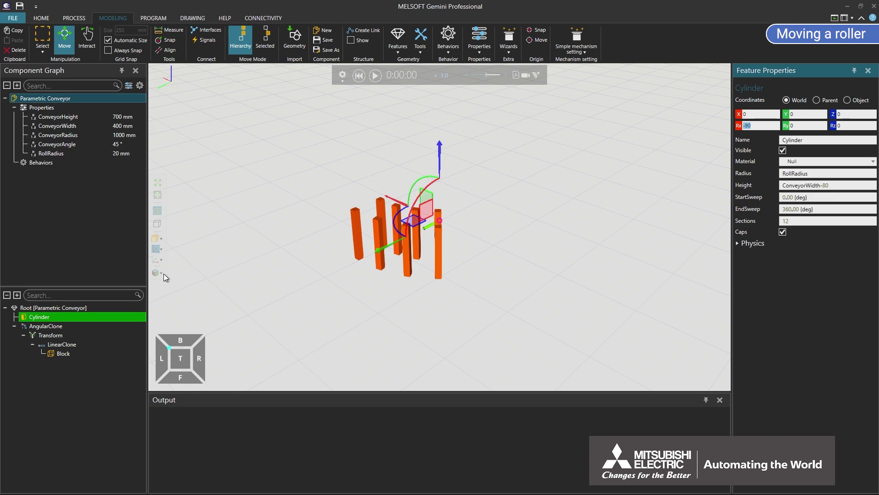
Step: Add a Transform under the root with expression Ty(ConveyorRadius+80).Tx(50).Tz(ConveyorHeight-RollRadius) and nest the roller cylinder under it
click(70, 307)
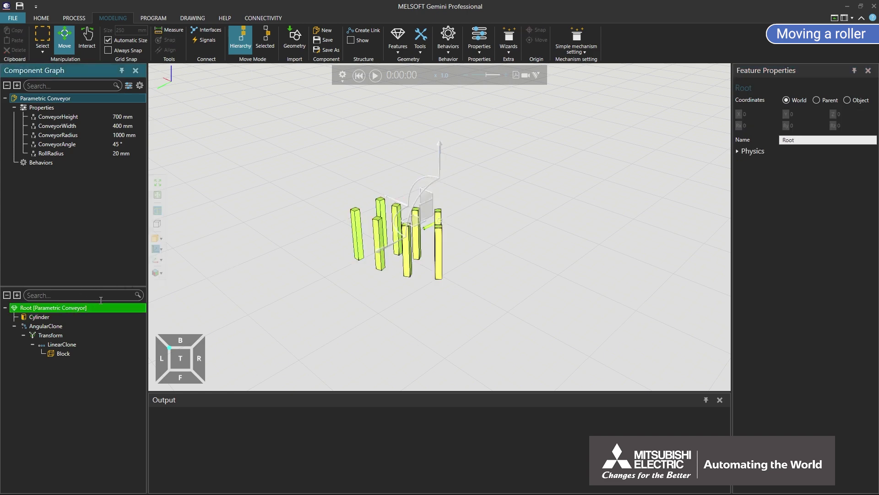
click(396, 45)
click(415, 134)
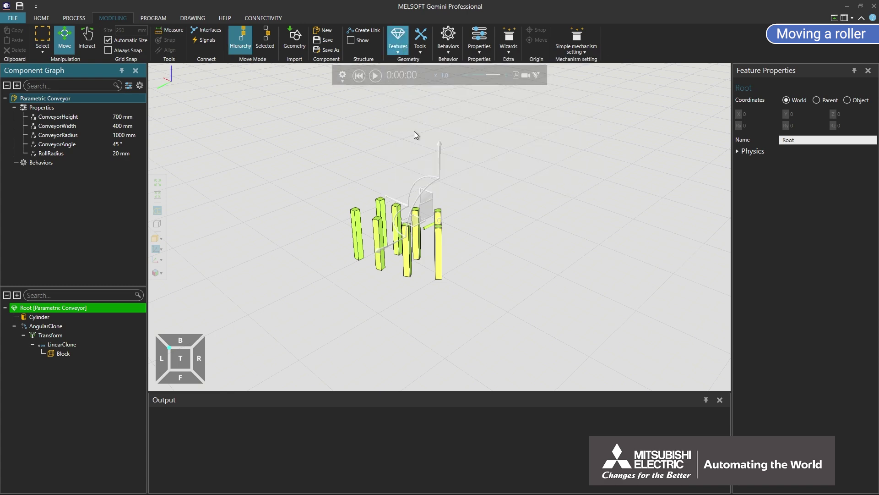
click(788, 162)
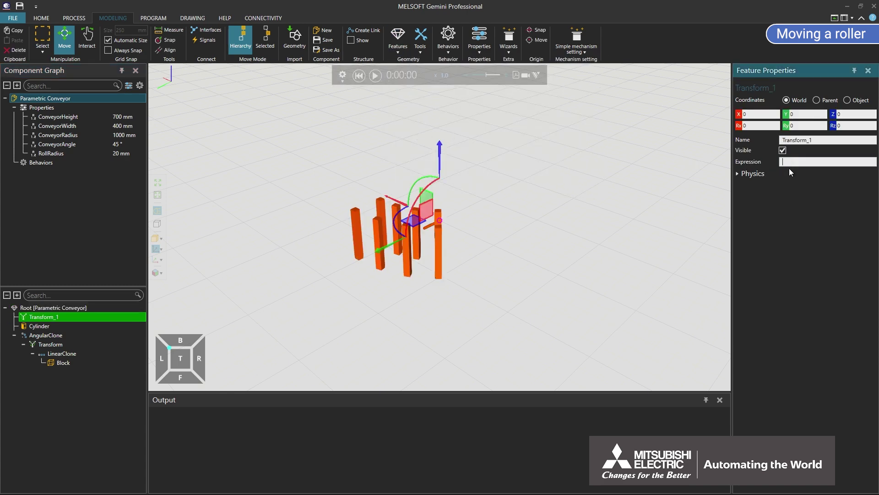
text(Ty(ConveyorRadius+80).Tx(50).Tz(Conveyo)
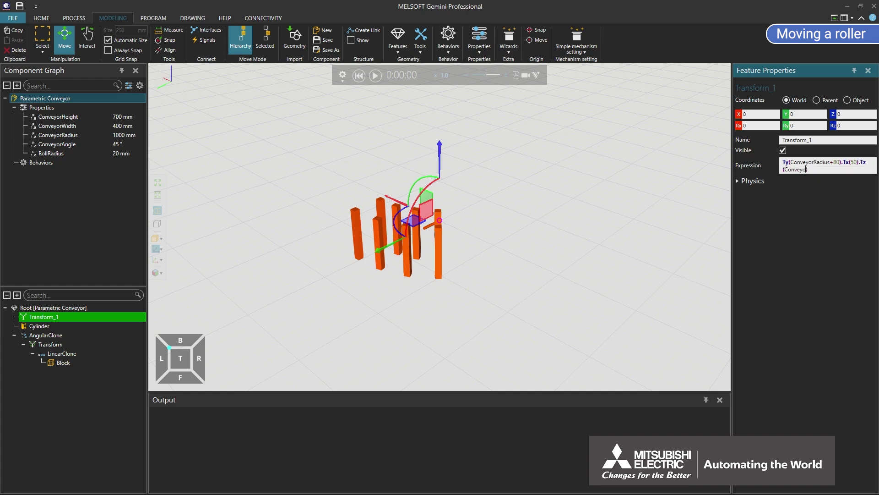
text(rHeight-RollRadius)
drag(41, 325, 53, 318)
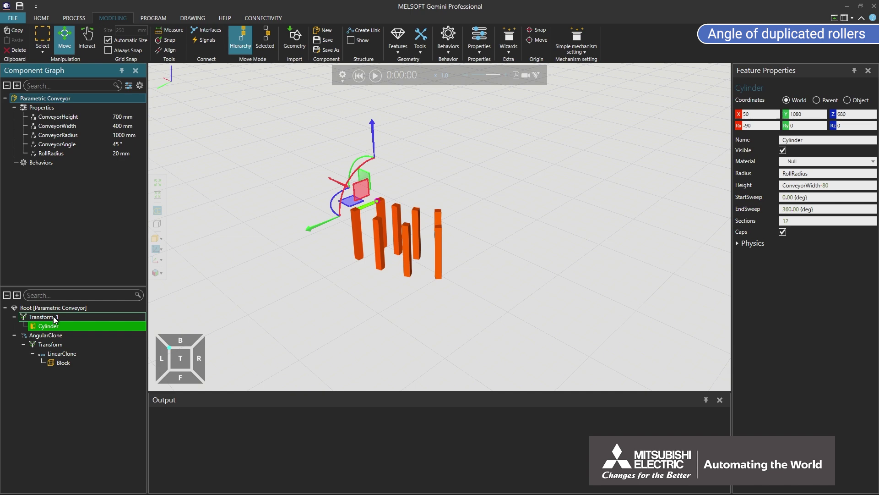
Step: Add a Real property named RollDistance to the component, with quantity Distance and a value of 50 mm
click(480, 47)
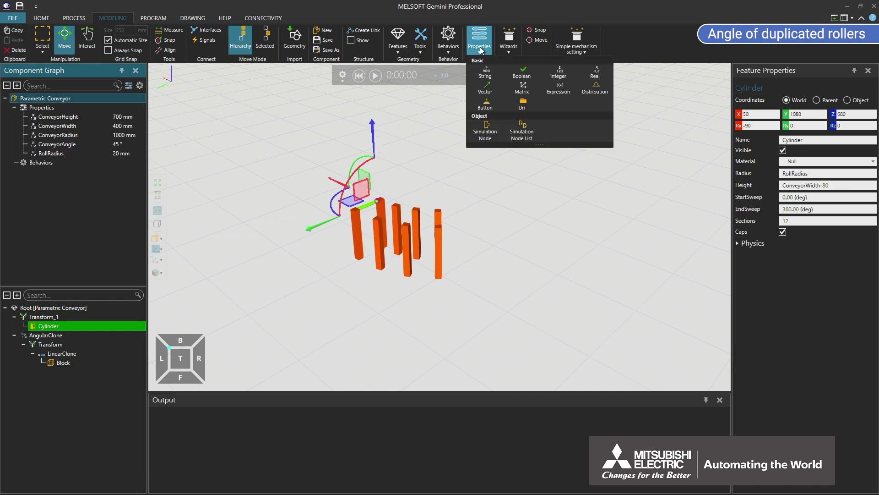
click(590, 76)
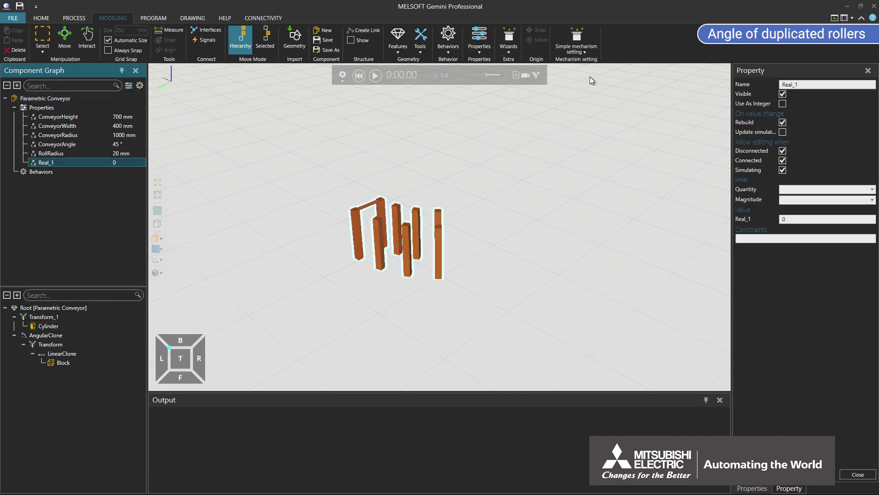
double_click(799, 85)
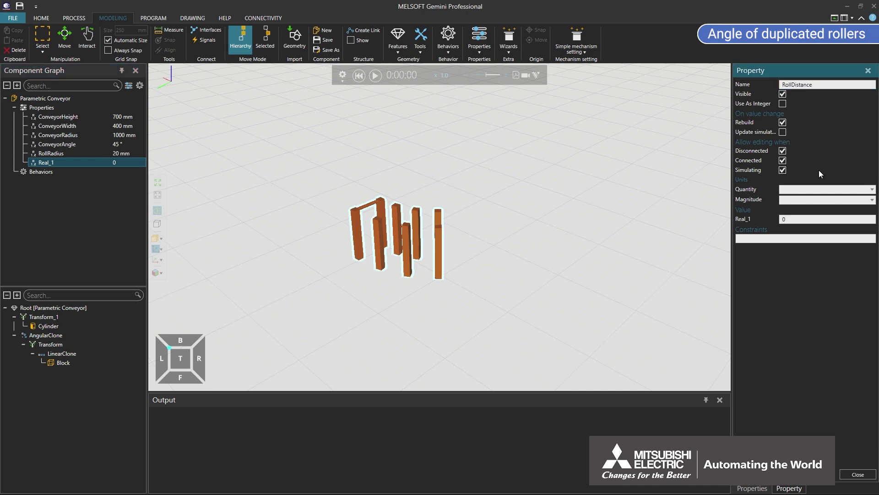
click(820, 188)
click(820, 269)
click(813, 219)
text(50)
key(Return)
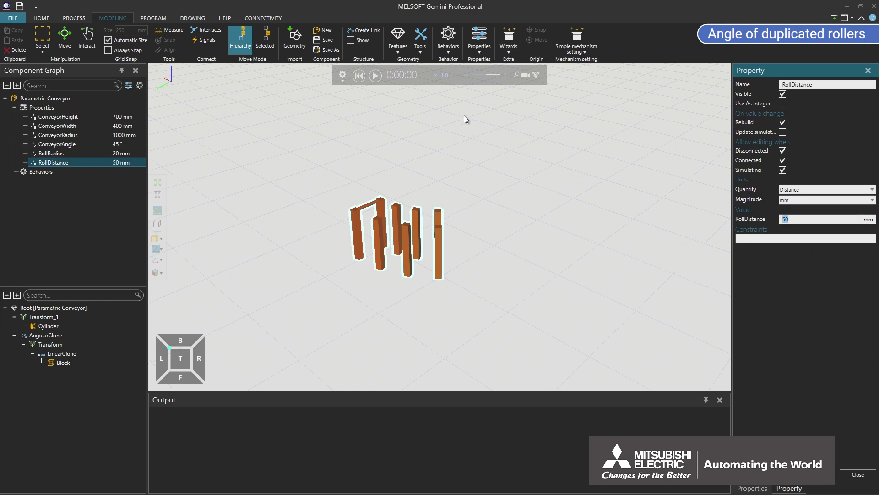
Step: Add an Angular Clone for the rollers with Count set to (ConveyorAngle*ConveyorRadius*0.0174)/RollDistance+2
click(405, 50)
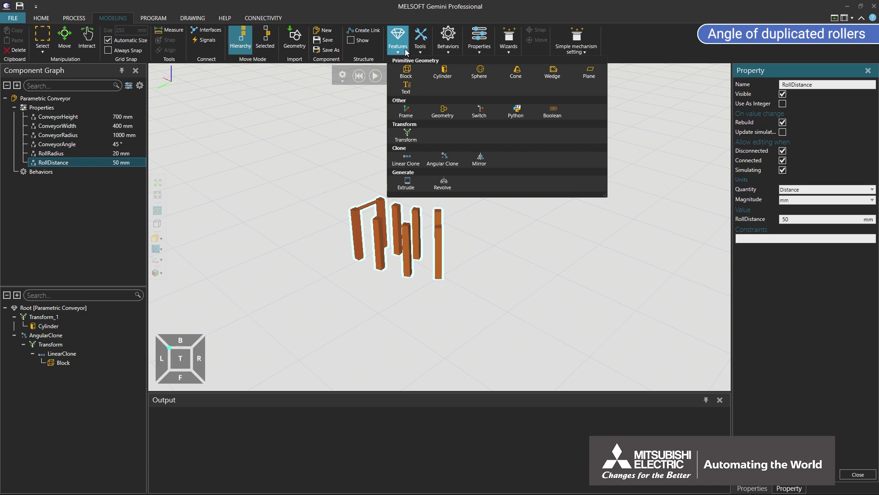
click(456, 155)
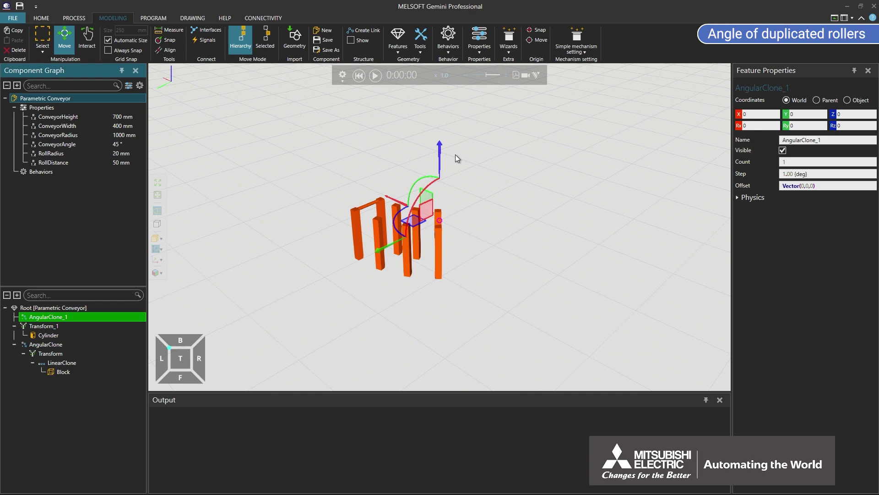
click(790, 160)
text((Co)
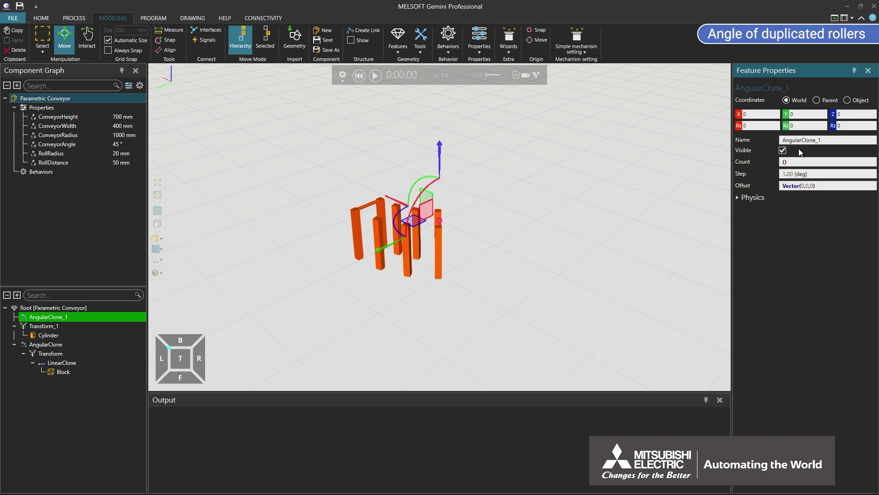
text(nveyorAngle)*ConveyorRadius*0.0174)
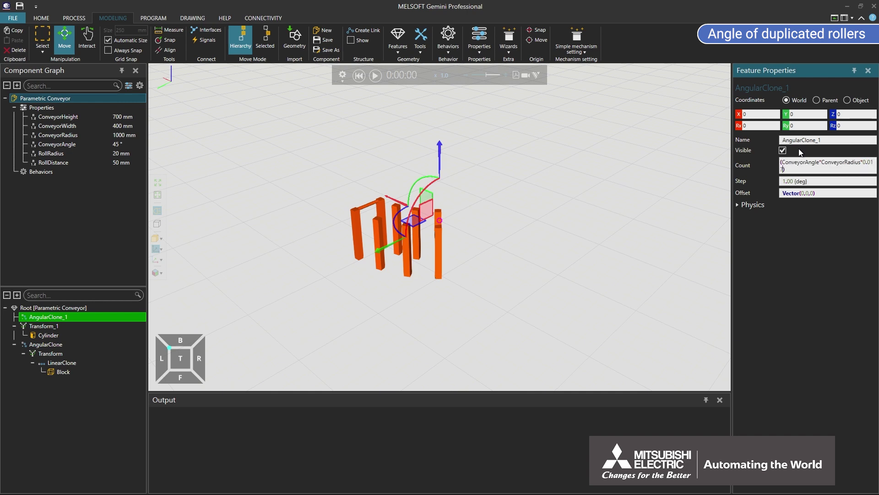
key(End)
text(/RollDistance+2)
Step: Set the new Angular Clone's Step to RollDistance/(ConveyorRadius*0.0174) and nest the roller's Transform_1 under it
key(Tab)
text(RollDistance/(ConveyorRadius*0.0174)
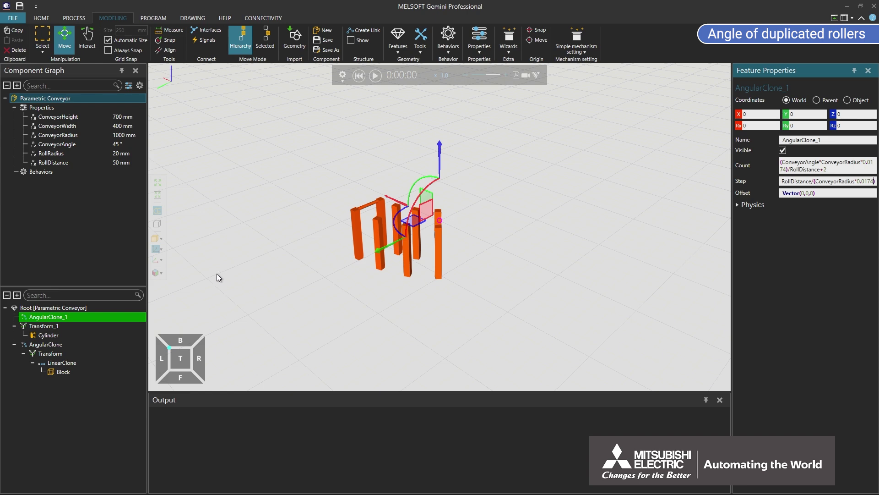
drag(52, 327, 58, 321)
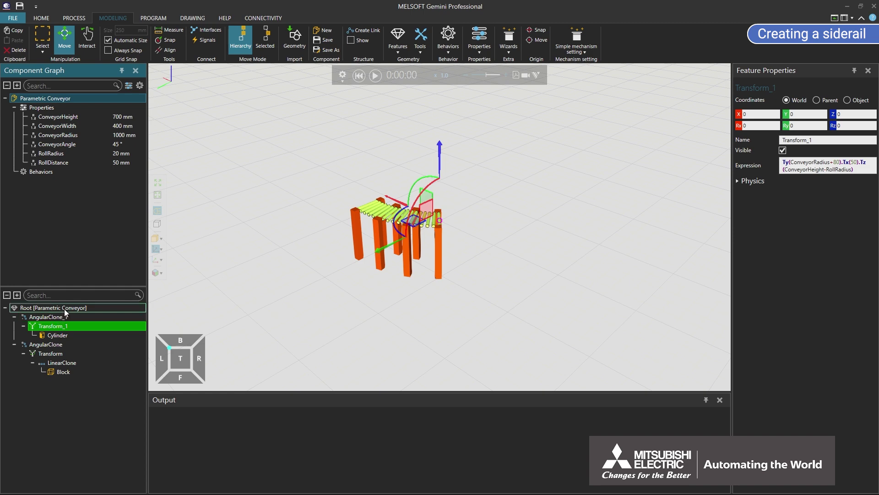
Step: Add a Switch feature under the root for the siderail
click(66, 308)
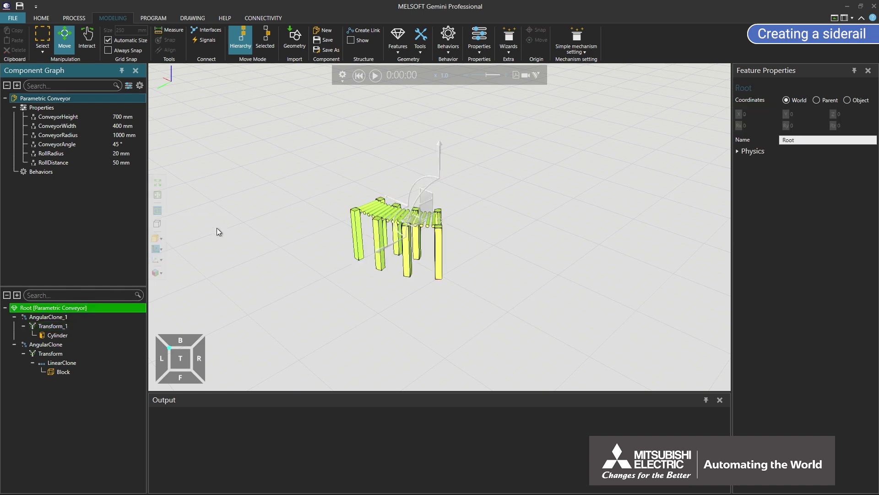
click(403, 51)
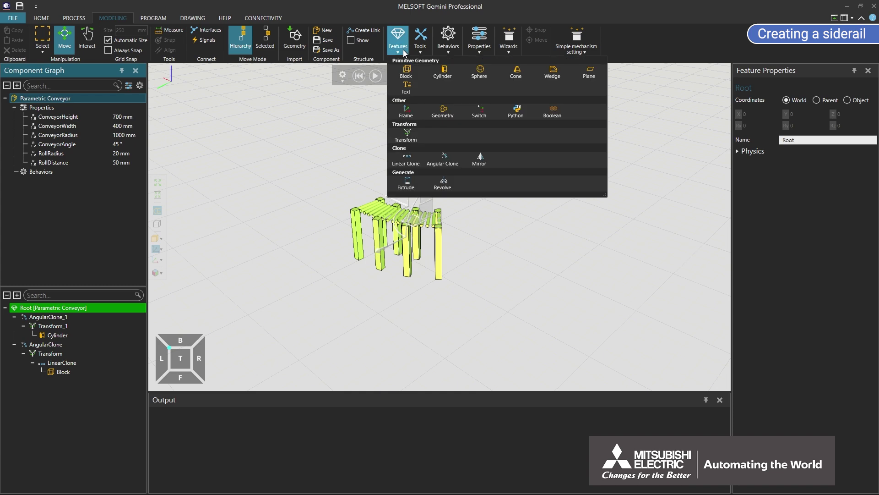
click(488, 113)
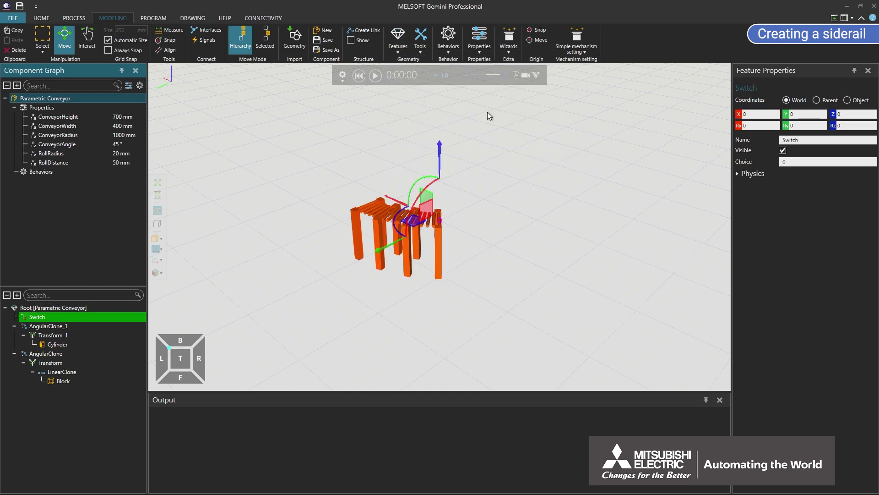
Step: Add a Block under the root with length, width and height of 80 mm, and nest it under the Switch
click(59, 306)
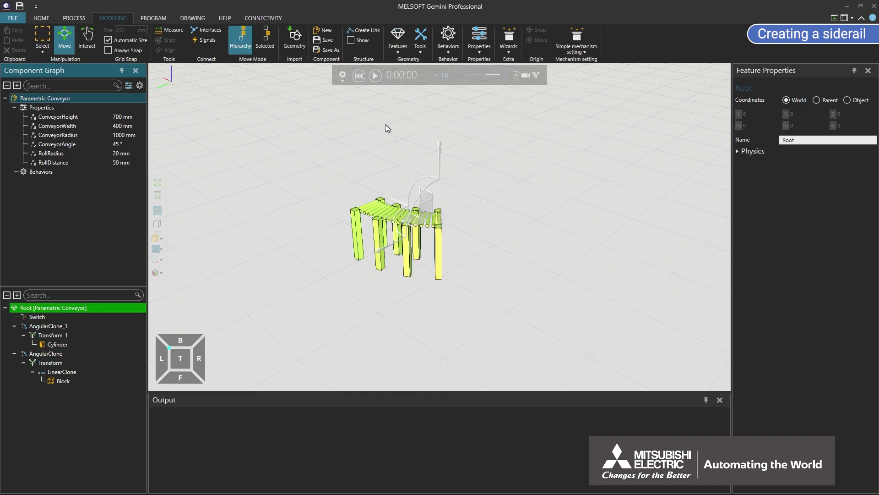
click(397, 41)
click(407, 71)
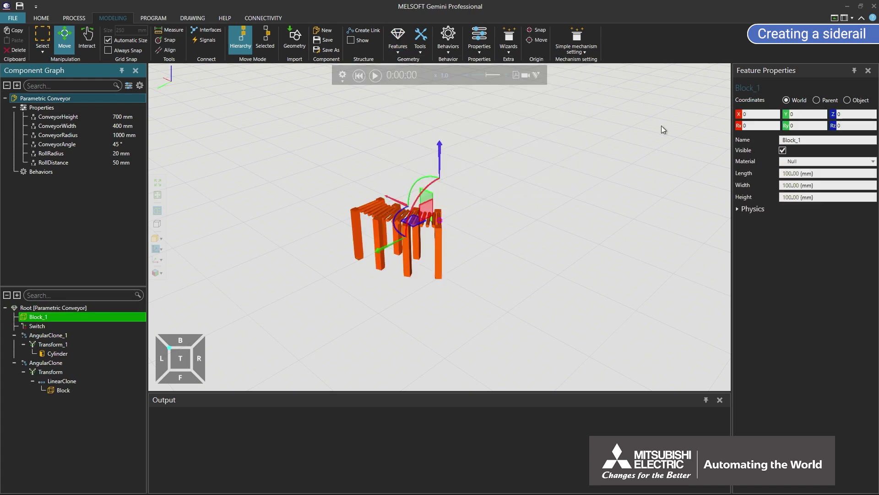
click(823, 173)
text(80)
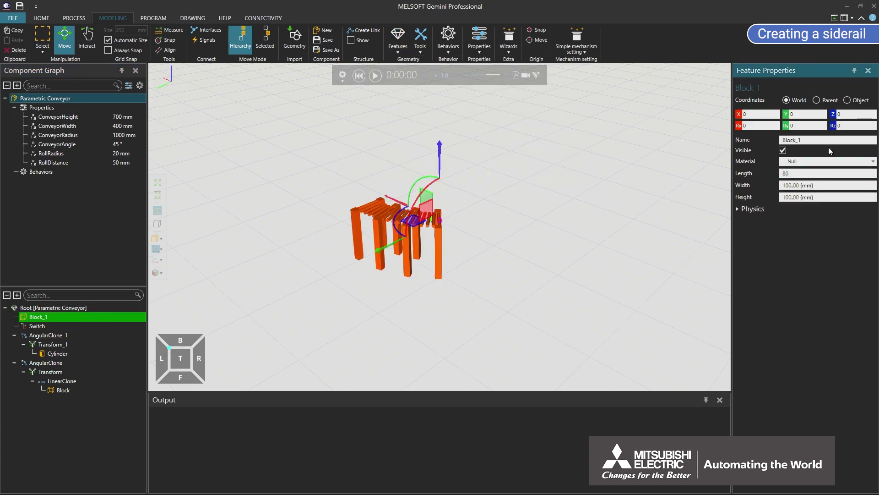
key(Tab)
text(80)
key(Tab)
text(80)
key(Return)
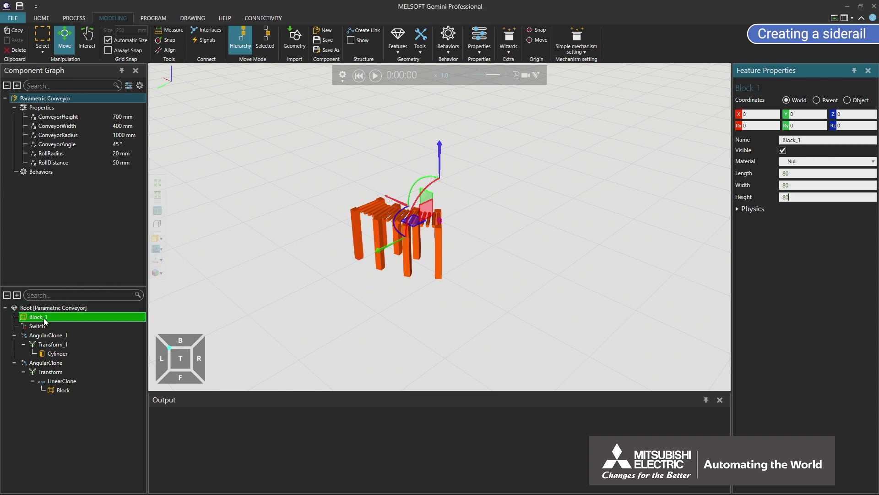
drag(44, 318, 46, 326)
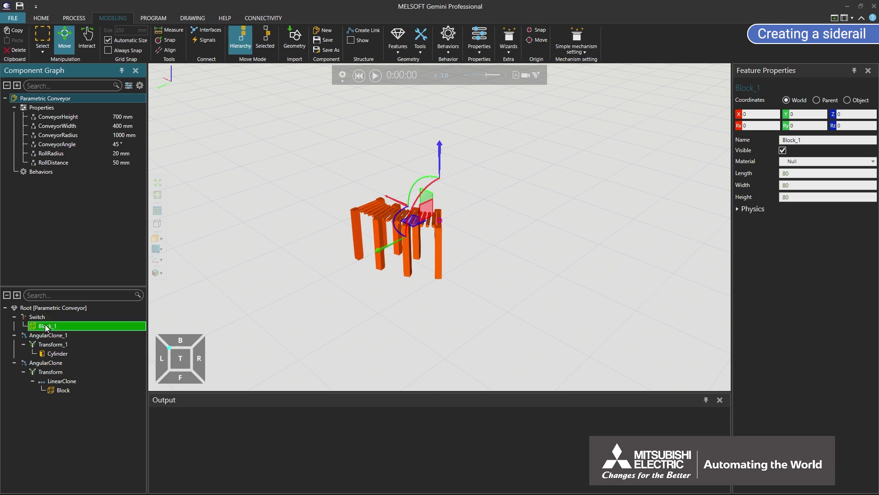
click(45, 317)
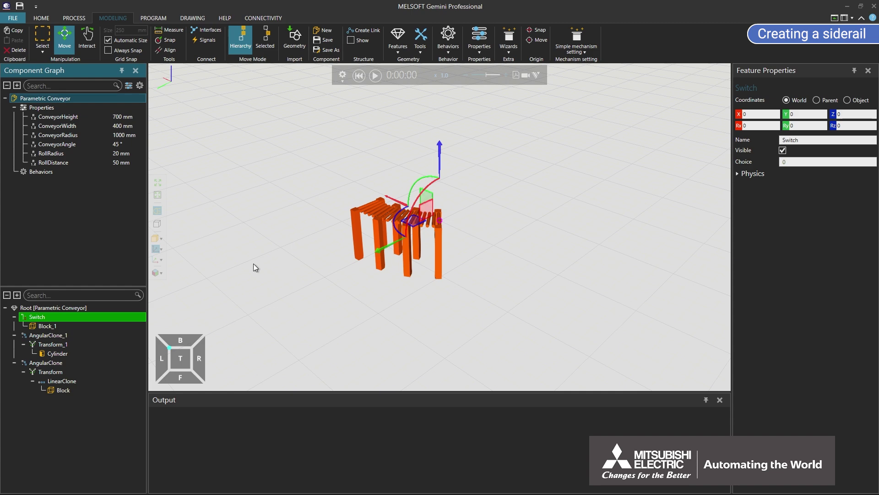
Step: Add a Python feature under the root and nest it in the Switch, ordered above Block_1
click(54, 308)
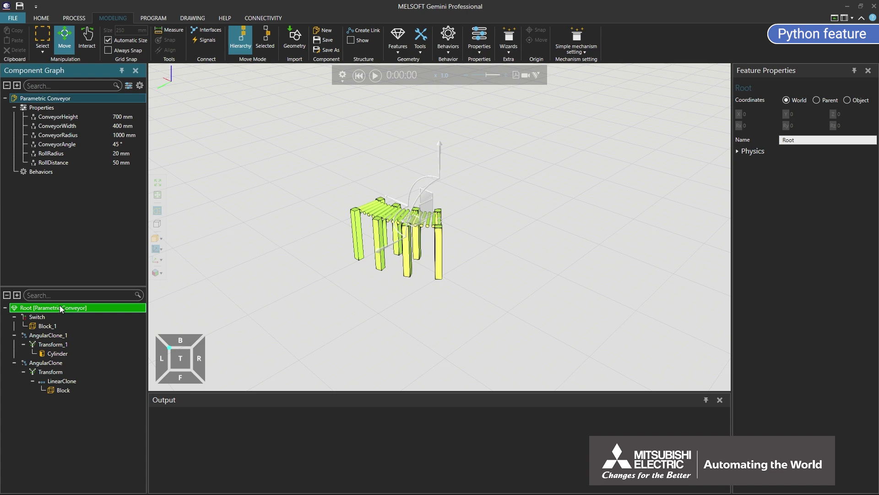
click(398, 44)
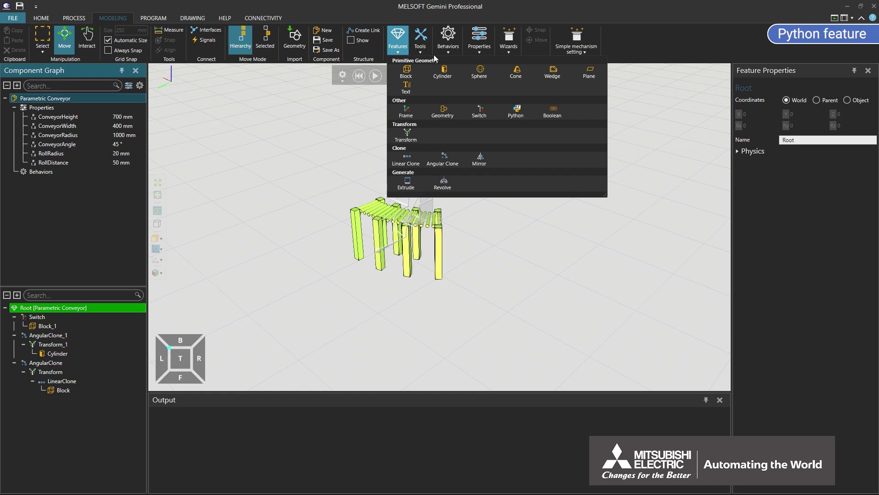
click(516, 111)
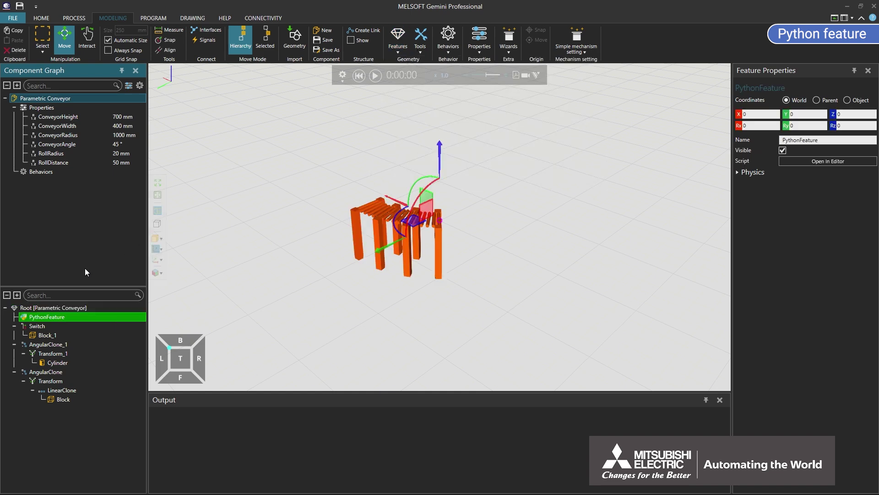
drag(53, 318, 52, 327)
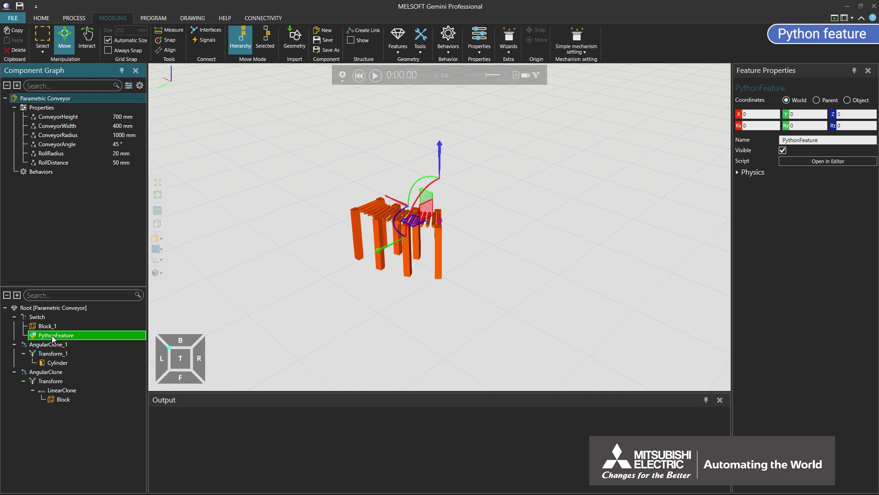
drag(51, 337, 54, 321)
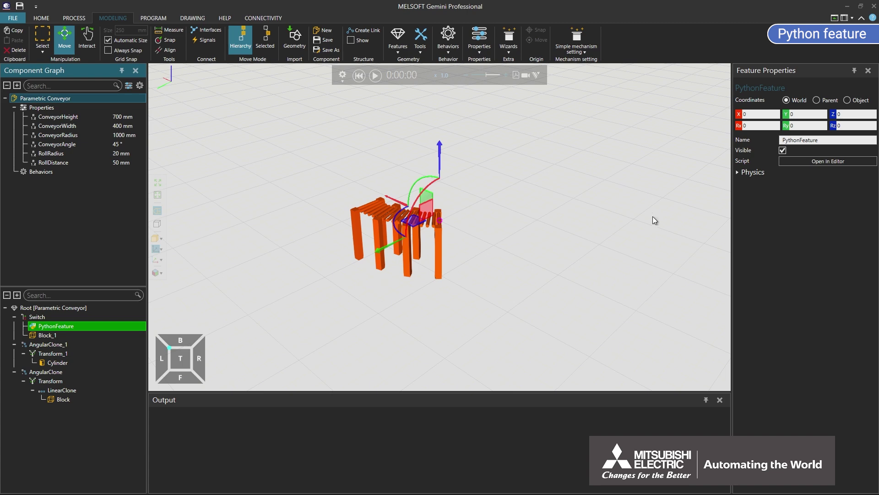
Step: Open the Python feature's script for editing and add "import vcVector" below the vcFeature import
click(801, 164)
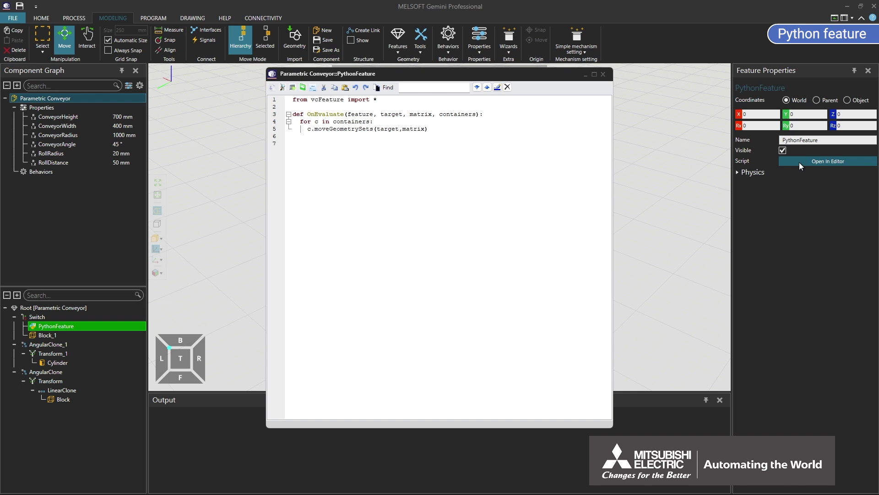
click(382, 100)
key(Return)
text(import)
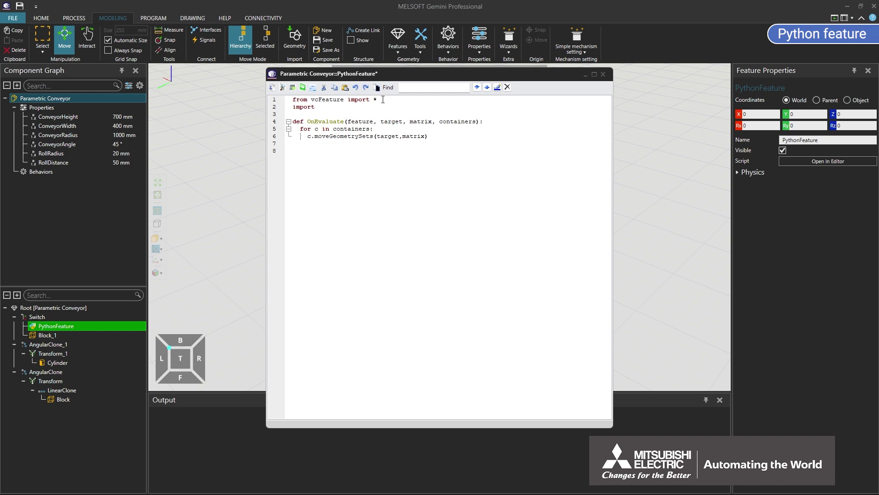
text( vcVector)
Step: Insert target.clear() as the first line of the OnEvaluate function, above the containers loop
click(482, 121)
key(Return)
key(Return)
key(Return)
key(Up)
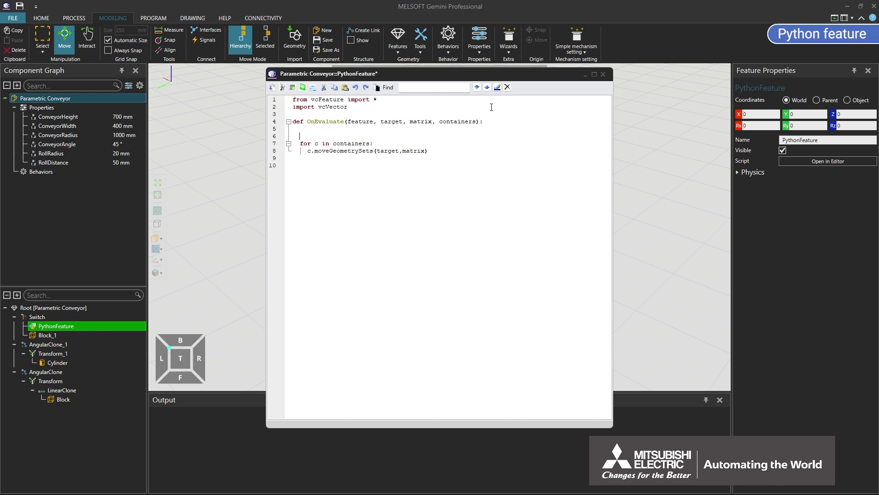
text(tar)
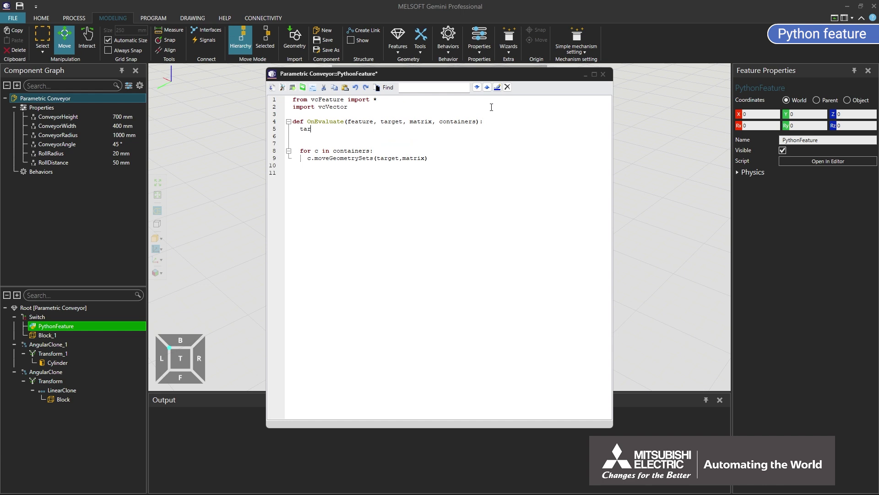
text(get.clear())
Step: Add the line c_set = target.createGeometrySet(VC_COMPACTLINESET) below target.clear()
text(c)
text(_set = target)
text(.createGeom)
text(etrySet(VC)
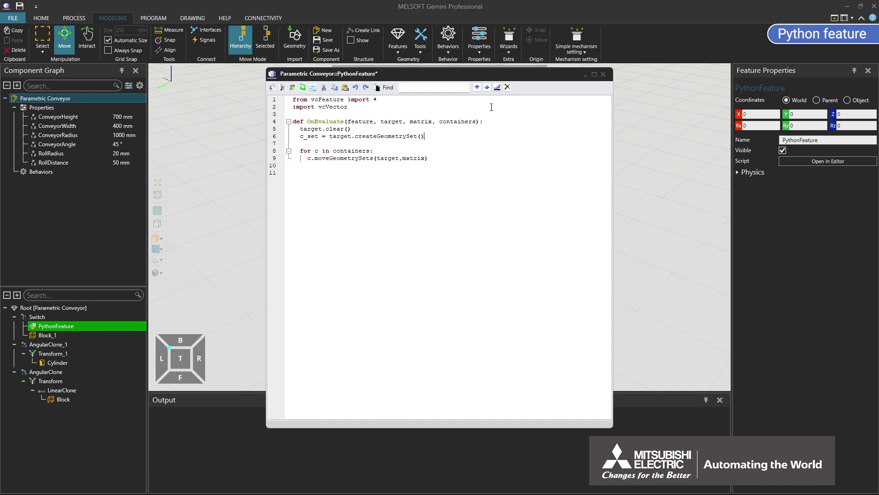
text(_COMPACTLINESET)
key(Return)
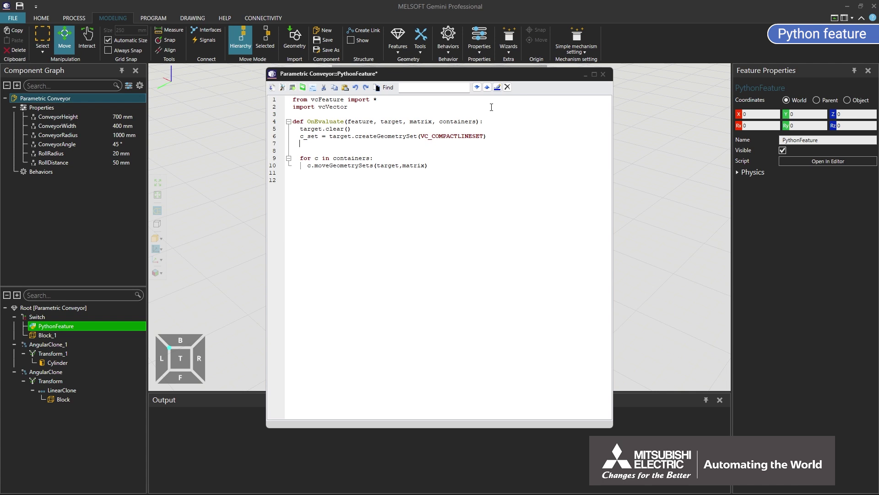
Step: Start the list line = [vcVector.new(0,0,0),vcVector.new(0,0,80),vcVector.new(0,80,80), ending the line with a \ continuation
text(line =)
text( [])
text(vcVector.ne)
text(w(0,0,0)
text(),vcVector.)
text(new(0,0,)
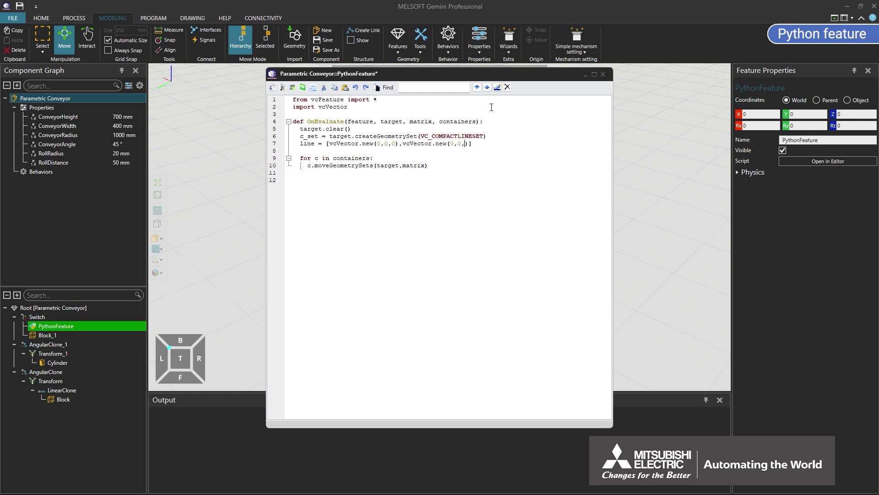
text(80),v)
text(ctor.new()0,80,80)
text(,\)
Step: Complete the line list on a continued row with vcVector.new(0,80,0),vcVector.new(0,0,0)]
key(Return)
text(vcVect)
text(or.new(0))
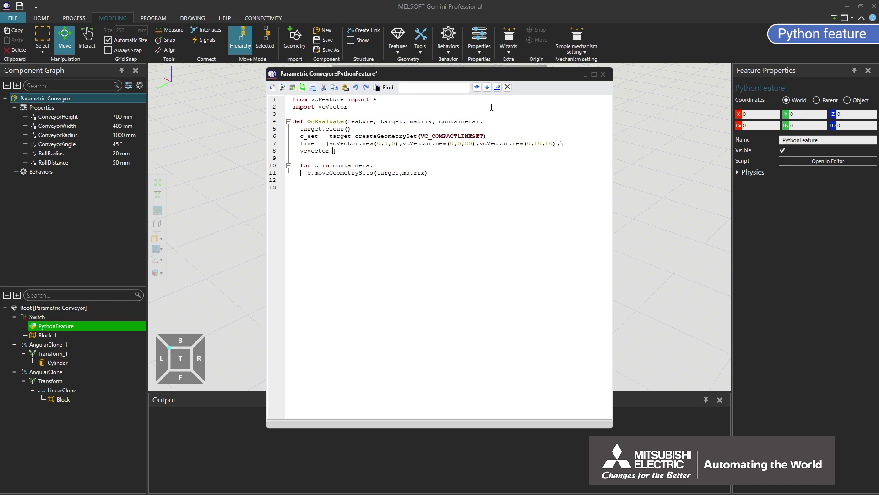
text(,80,0),vcVector.new())
key(Left)
text(0,0,0)
key(End)
Step: Add c_set.addLine(line) below the vector list, compile the script and close the editor
key(Return)
text(c)
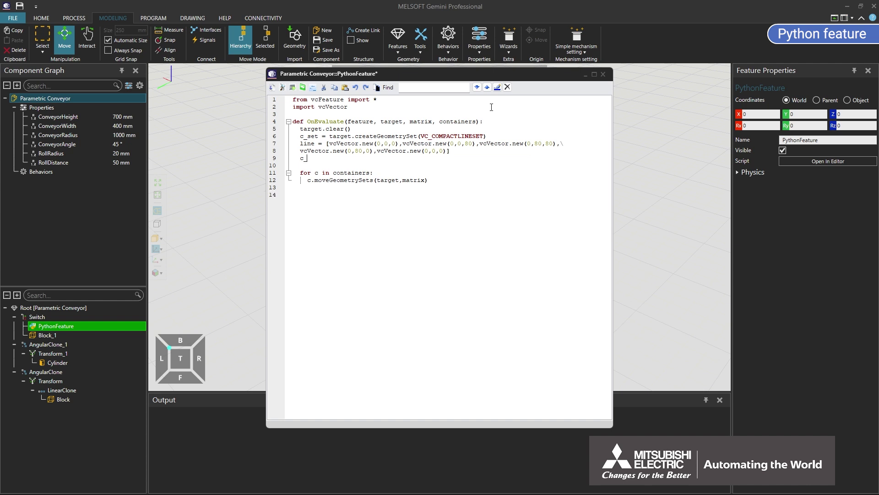
text(_set.addLine(line))
click(273, 87)
click(603, 74)
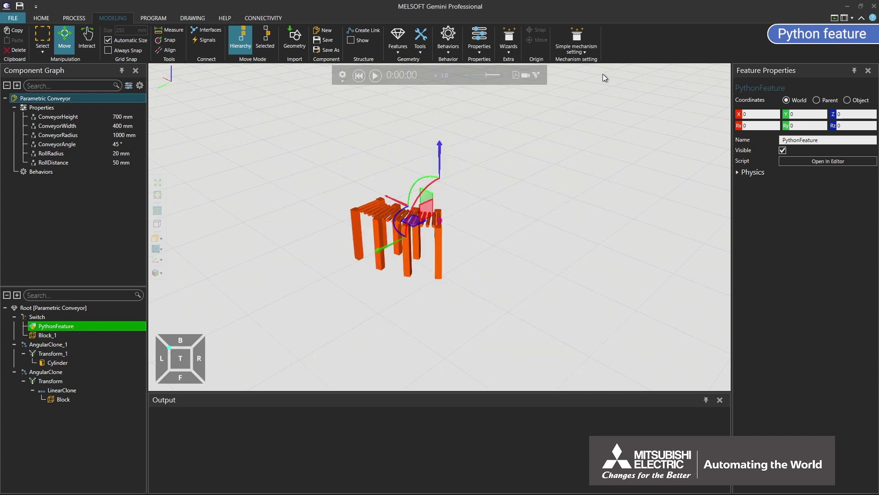
Step: Try Choice 1 on the Switch, inspect the conveyor up close, and set the Choice to 2
click(44, 315)
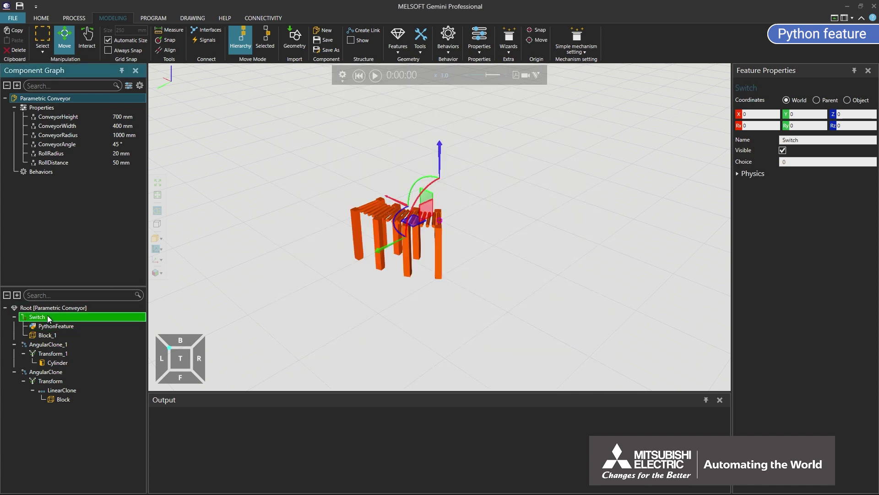
click(786, 162)
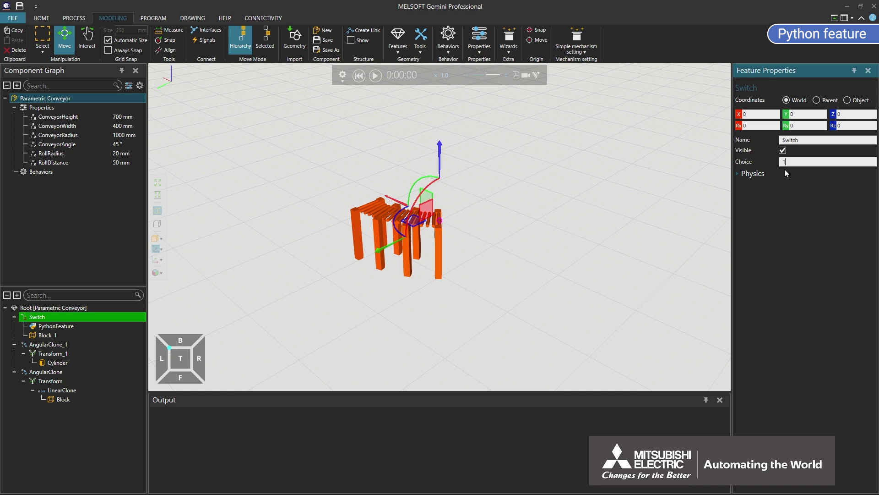
right_drag(455, 232, 434, 227)
scroll(435, 227, up, 5)
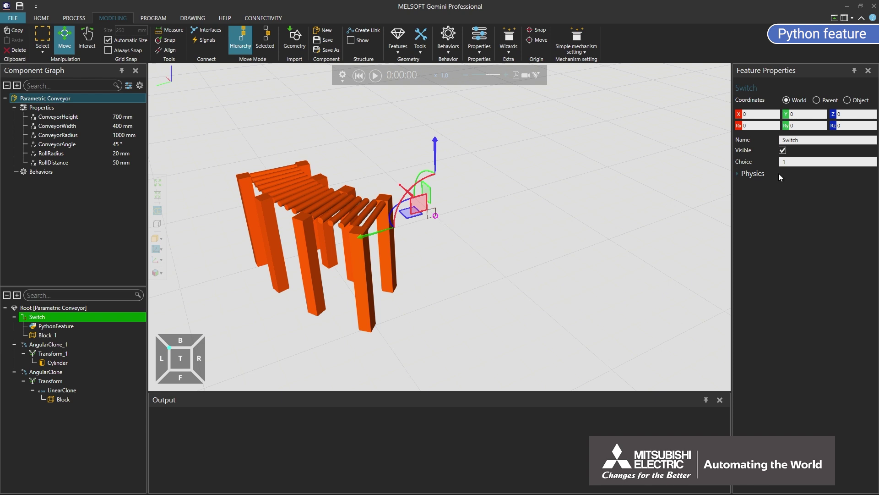
click(792, 162)
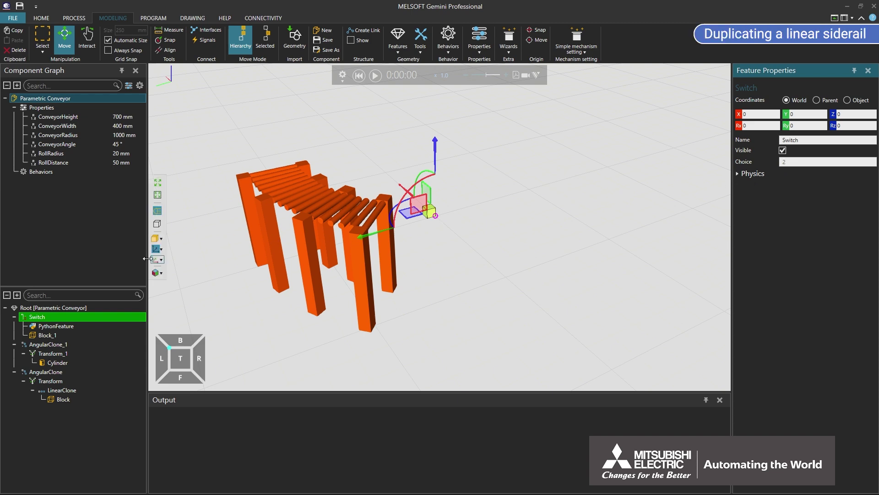
Step: Add a Linear Clone feature under Root with Count 2 and Step ConveyorWidth
click(57, 308)
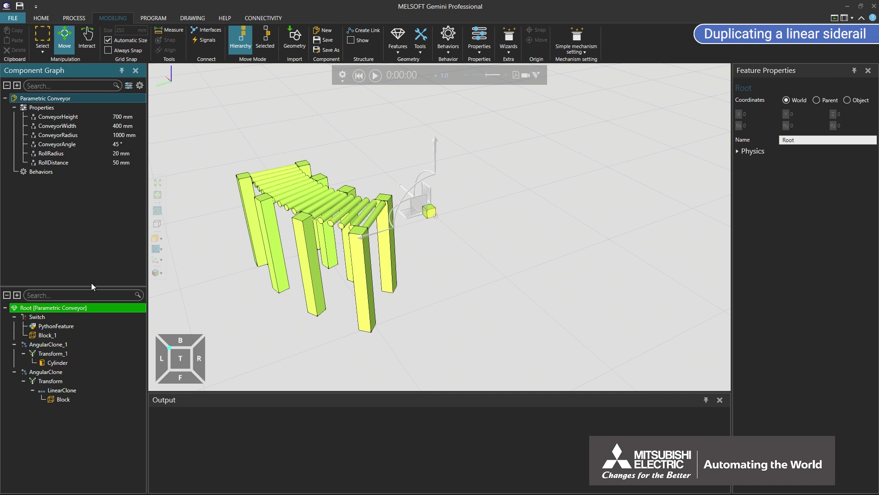
click(398, 40)
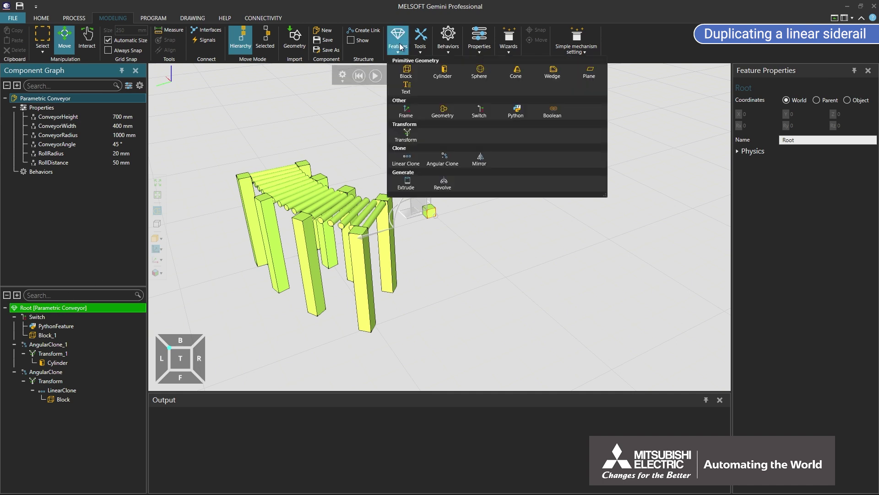
click(413, 156)
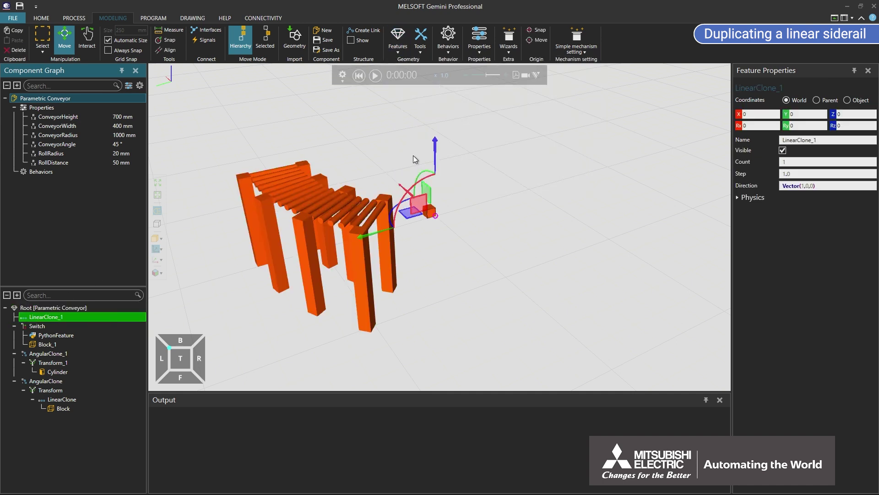
click(799, 161)
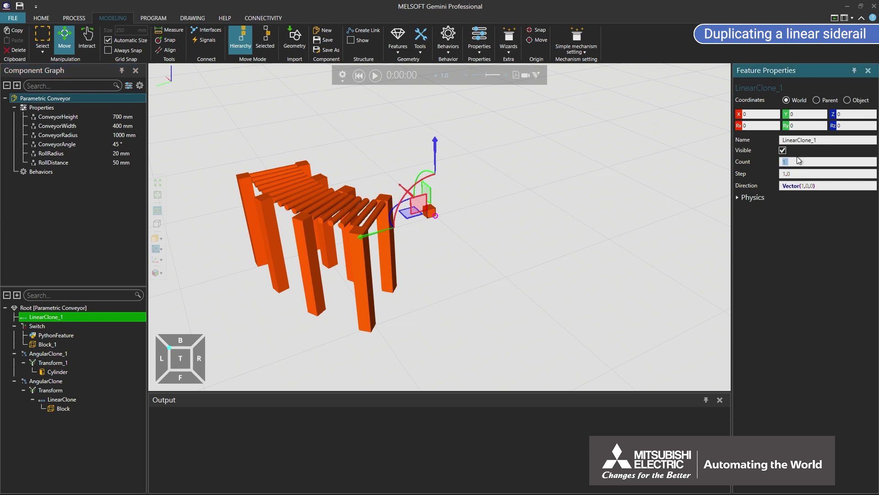
text(2)
key(Tab)
text(ConveyorWidth)
Step: Set the new linear clone's Direction to Vector(0,1,0) and nest the siderail Switch inside LinearClone_1
click(805, 185)
key(BackSpace)
text(0,)
drag(59, 325, 55, 319)
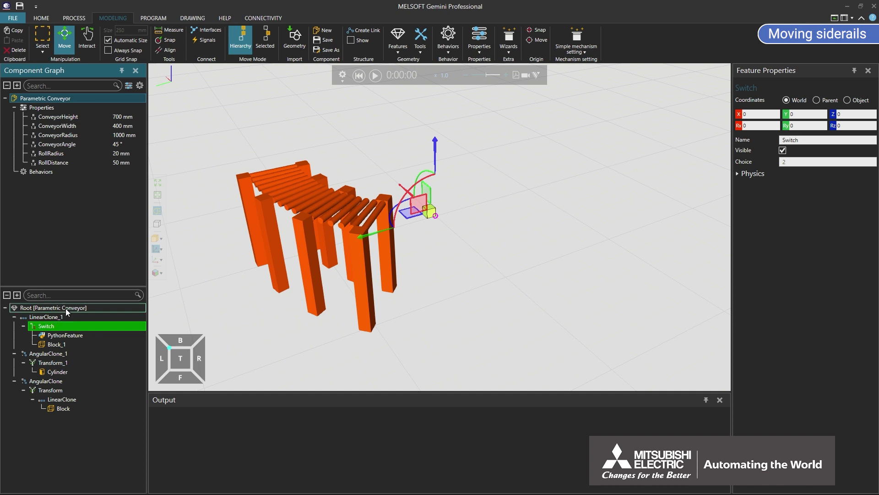
Step: Add a Transform under Root with expression Ty(ConveyorRadius).Tz(ConveyorHeight-80) and nest LinearClone_1 inside it
click(66, 307)
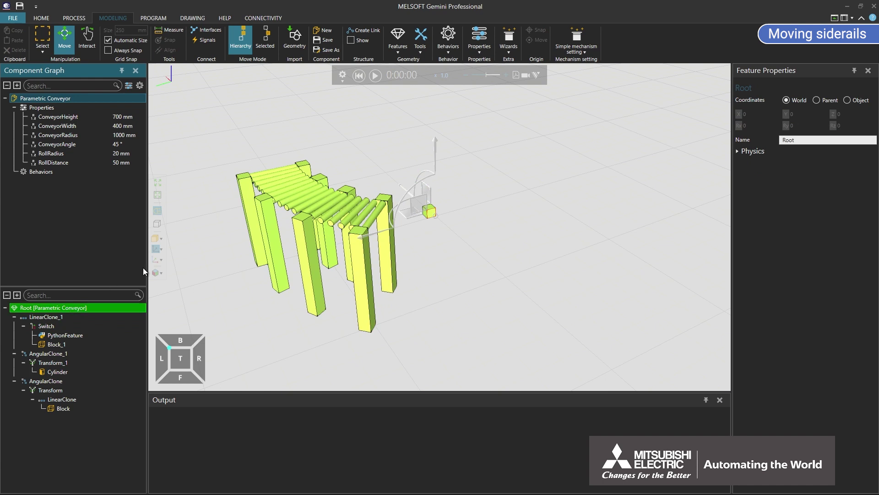
click(397, 41)
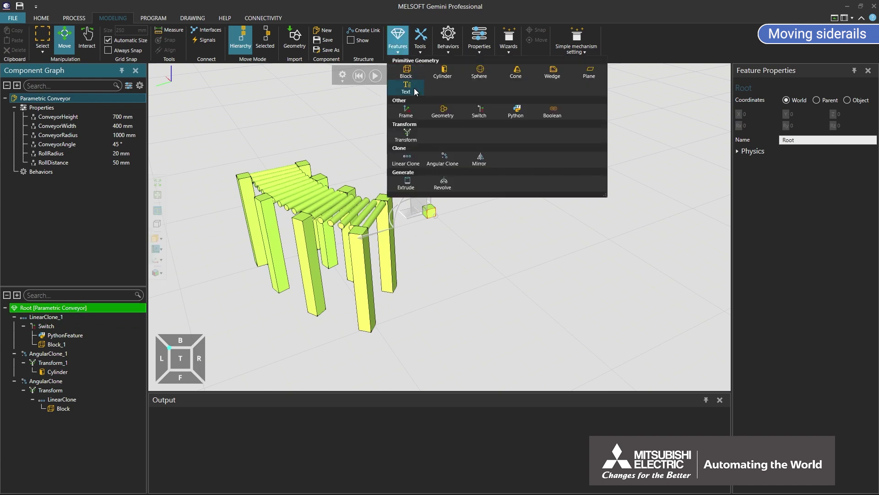
click(407, 135)
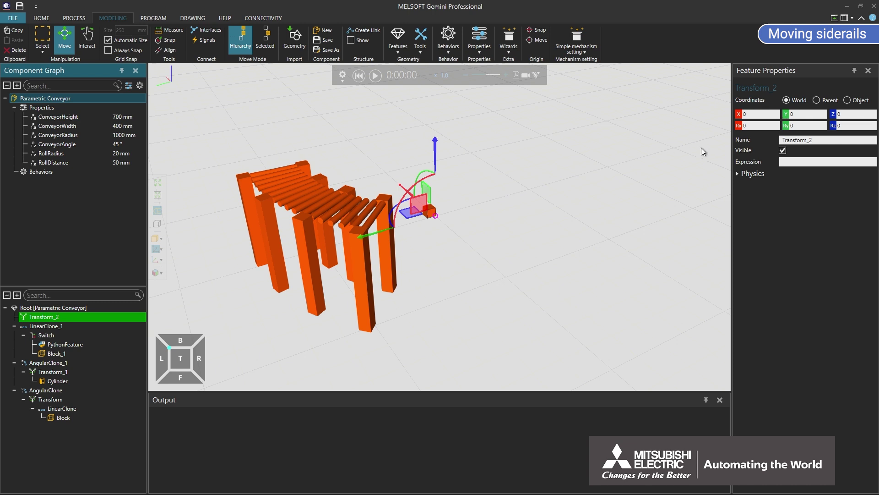
click(791, 162)
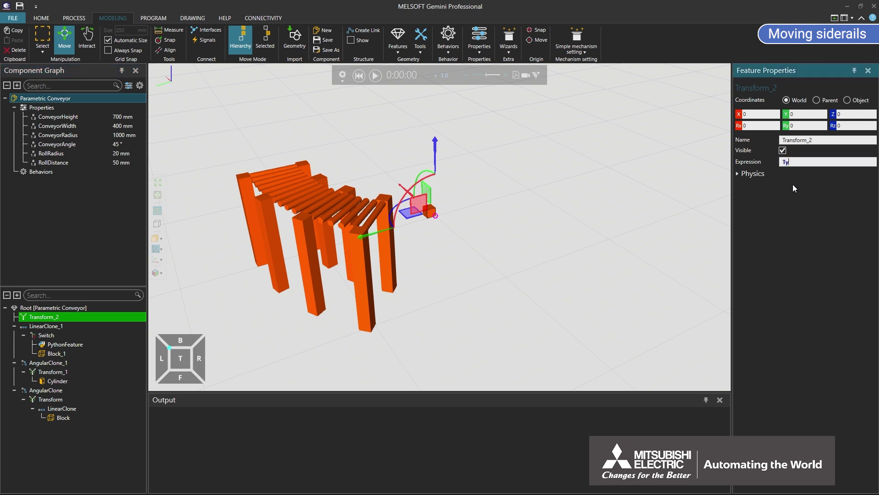
text(Ty(ConveyorRadius).Tz(ConveyorHeight-8)
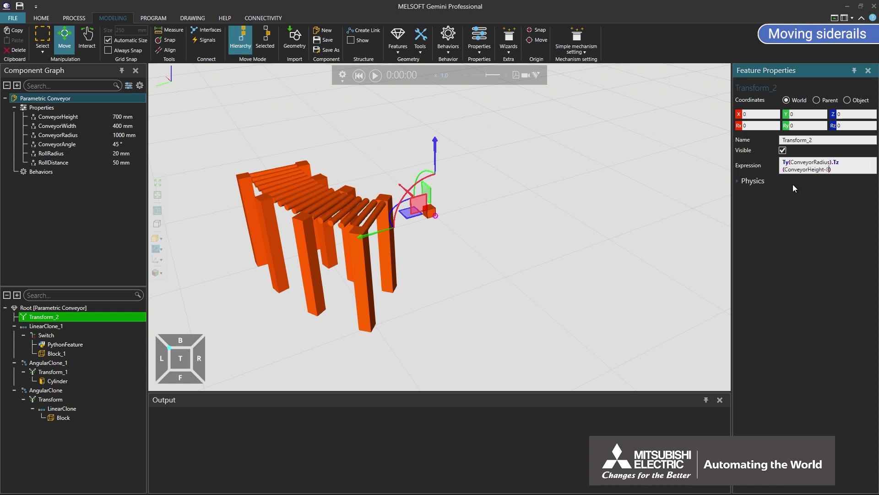
text(0)
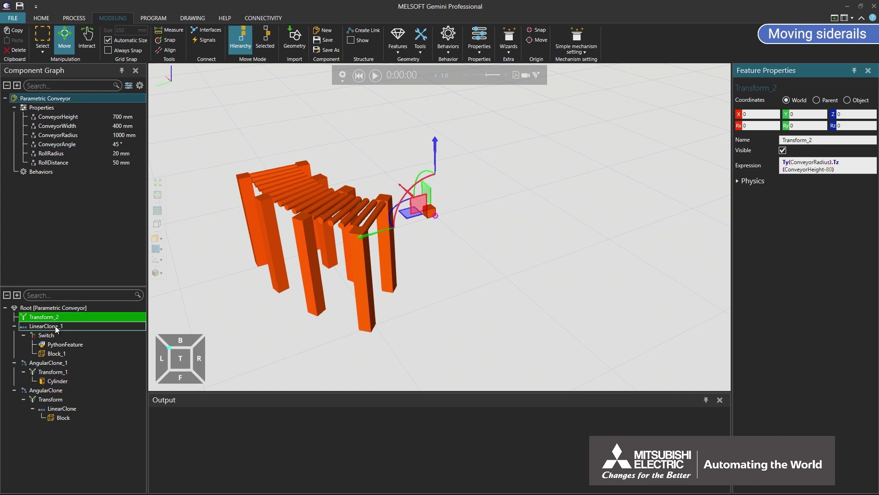
drag(54, 326, 62, 317)
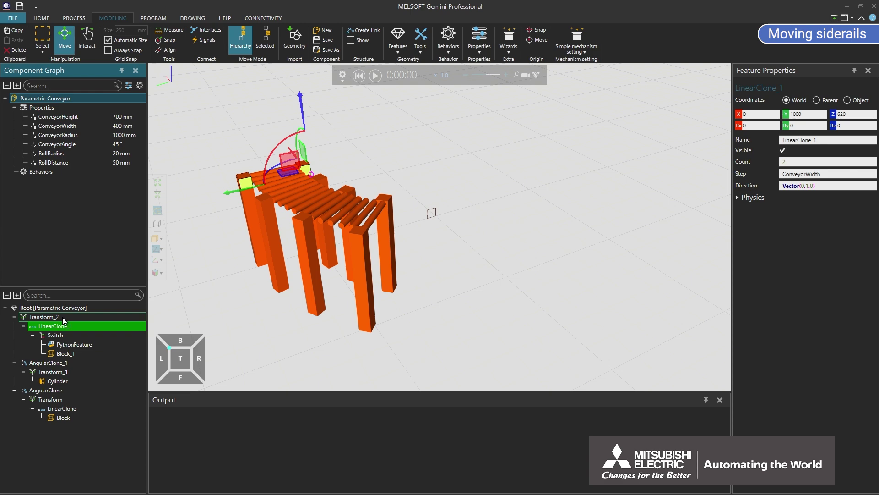
Step: Add a Revolve feature under Root with RevolveAngle ConveyorAngle and nest Transform_2 inside it
click(55, 307)
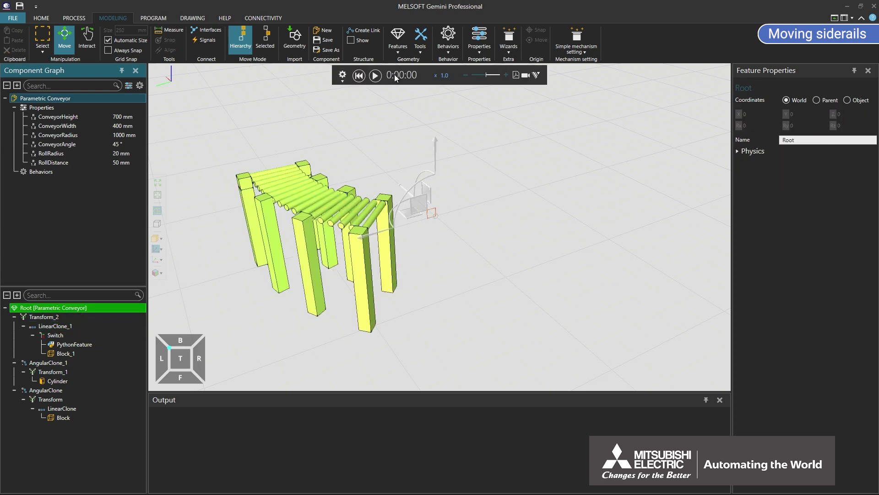
click(405, 51)
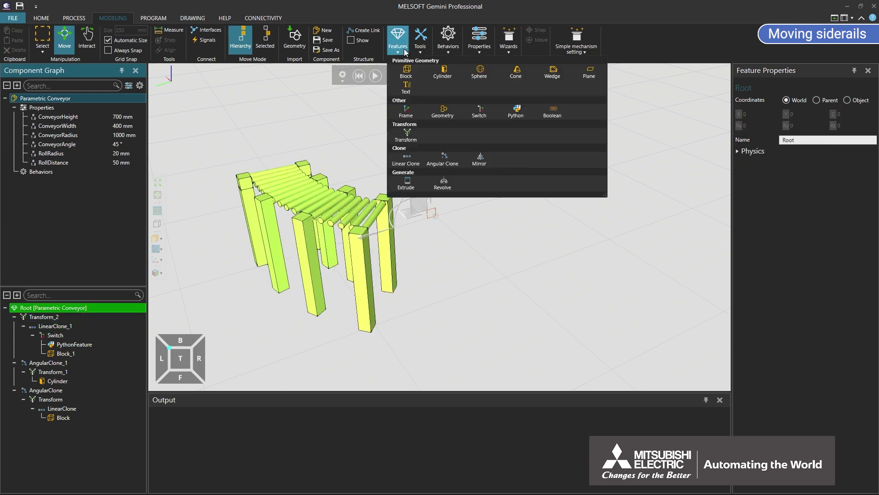
click(438, 182)
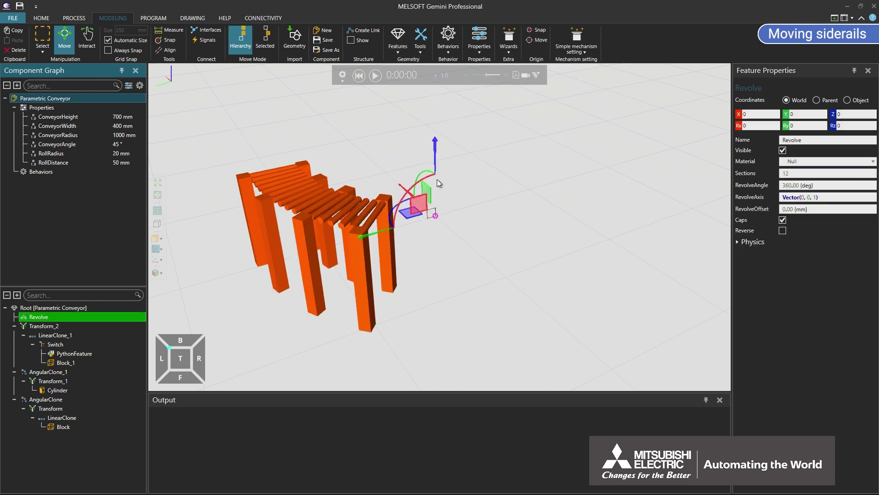
click(781, 185)
text(Conveyor)
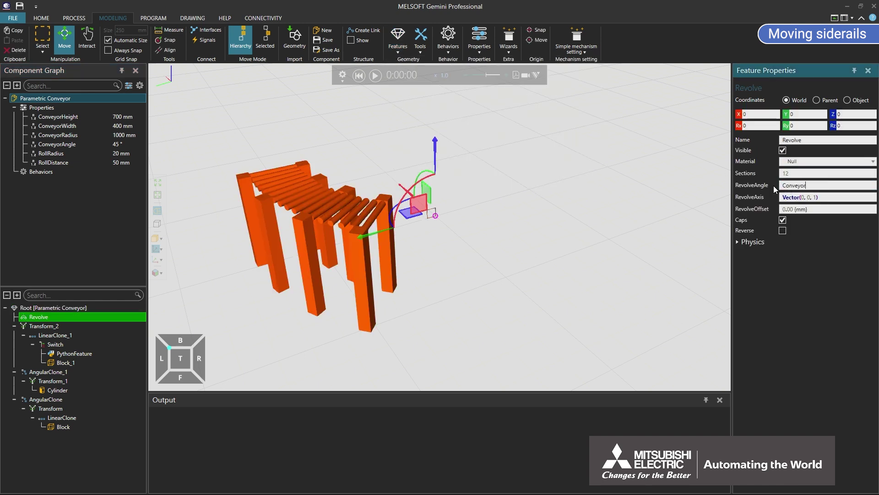
text(Angle)
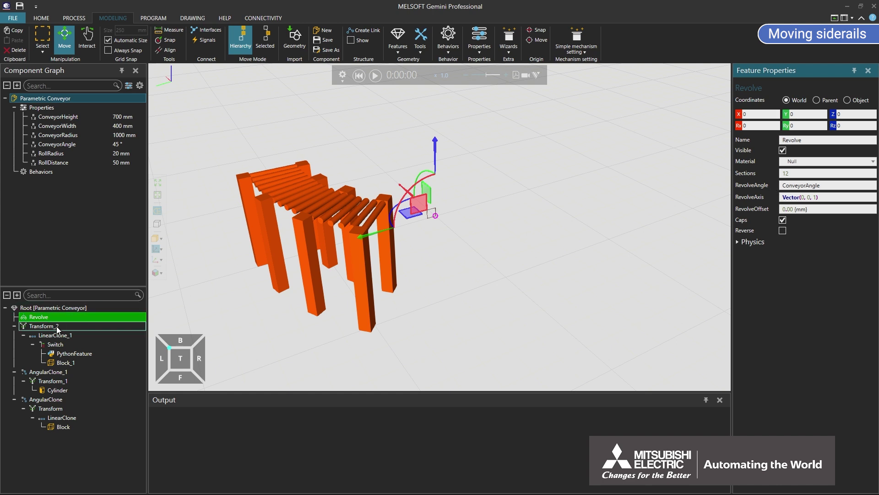
drag(58, 326, 60, 317)
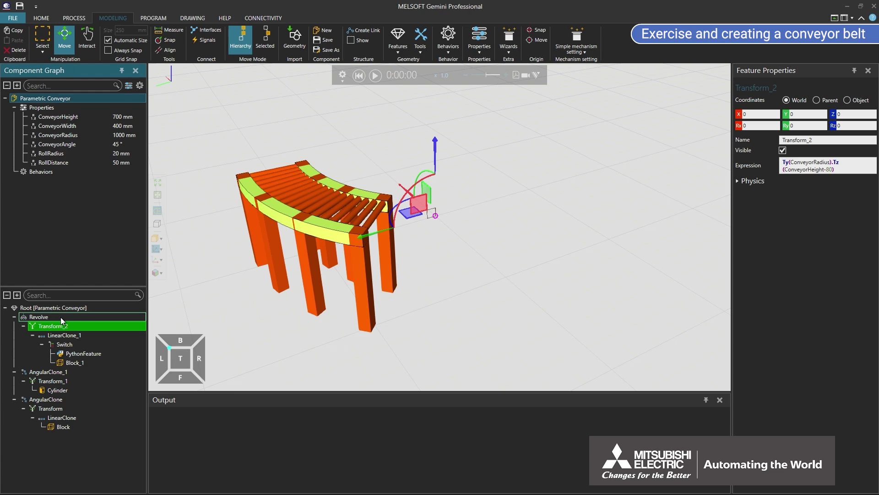
Step: Add a String property to the component and name it ConveyorType
click(62, 307)
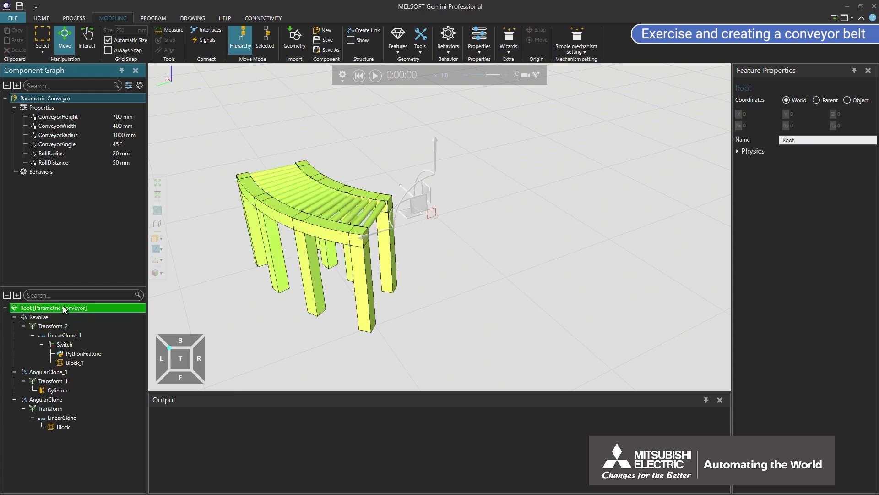
click(487, 47)
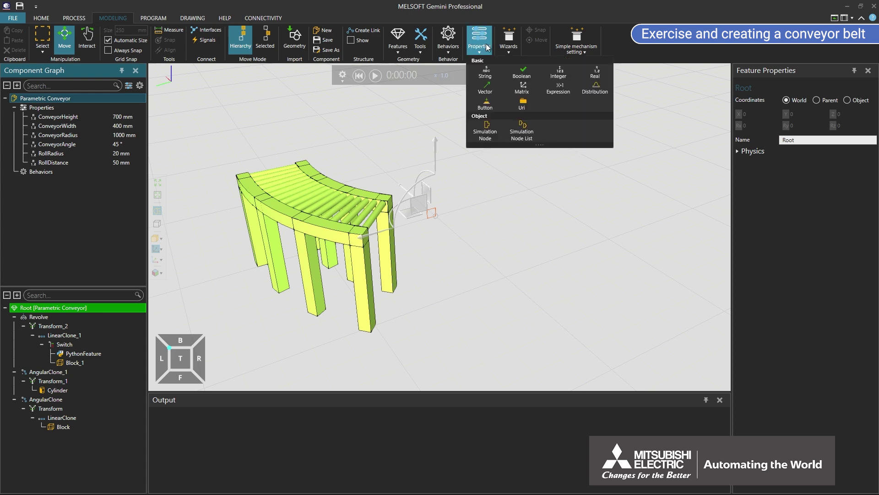
click(489, 74)
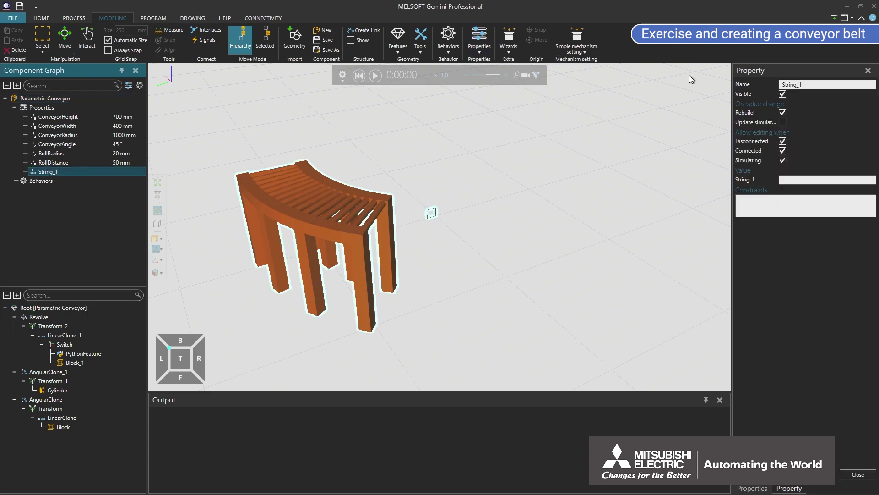
click(812, 83)
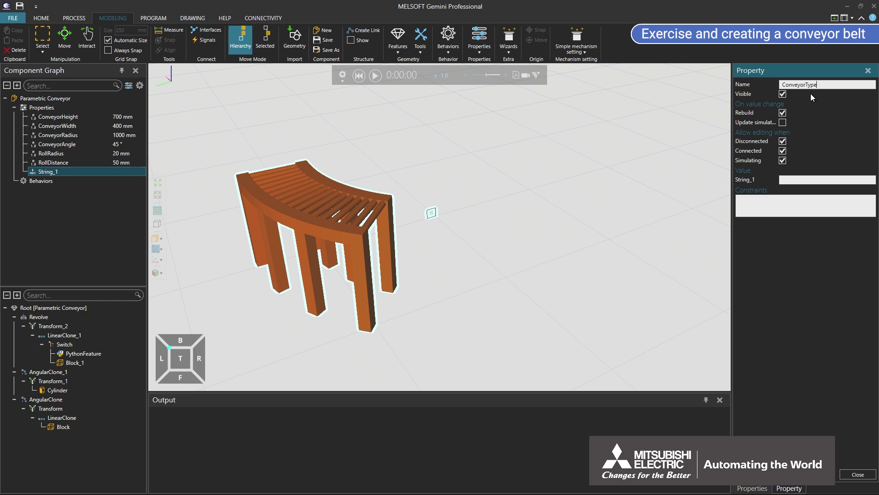
Step: Constrain ConveyorType to the options BeltConveyor and RollConveyor, and set its value to RollConveyor
click(778, 196)
text(BeltConveyor)
key(Return)
text(Roll)
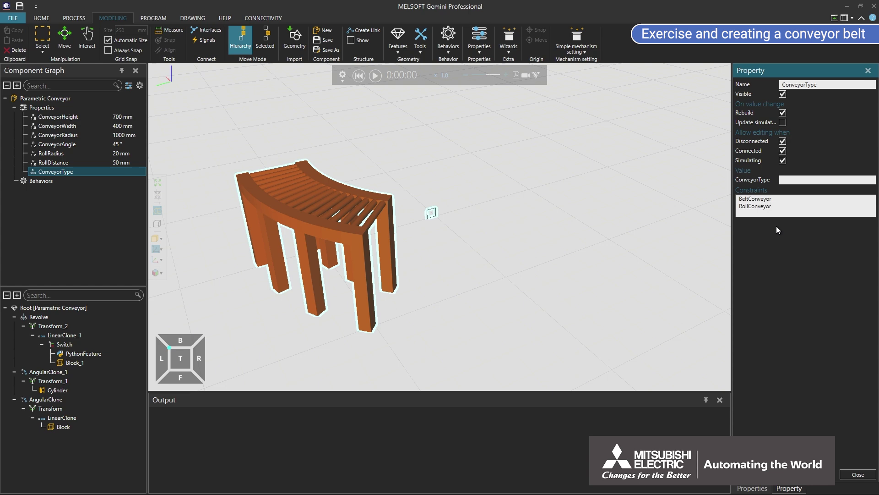
click(800, 179)
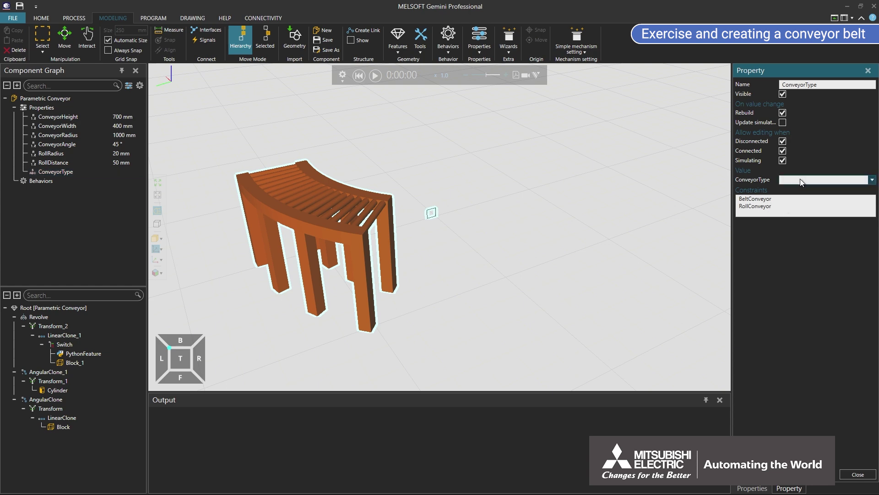
click(807, 199)
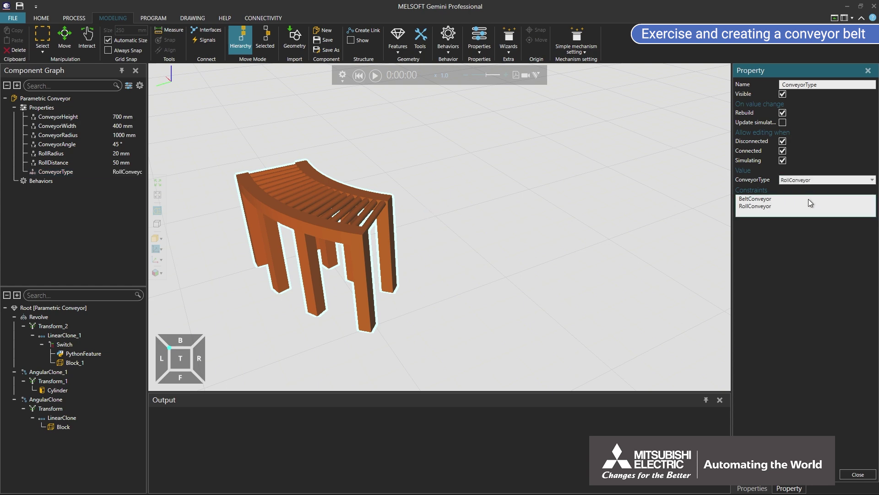
Step: Add a second Switch feature under Root for the conveyor surface
click(72, 308)
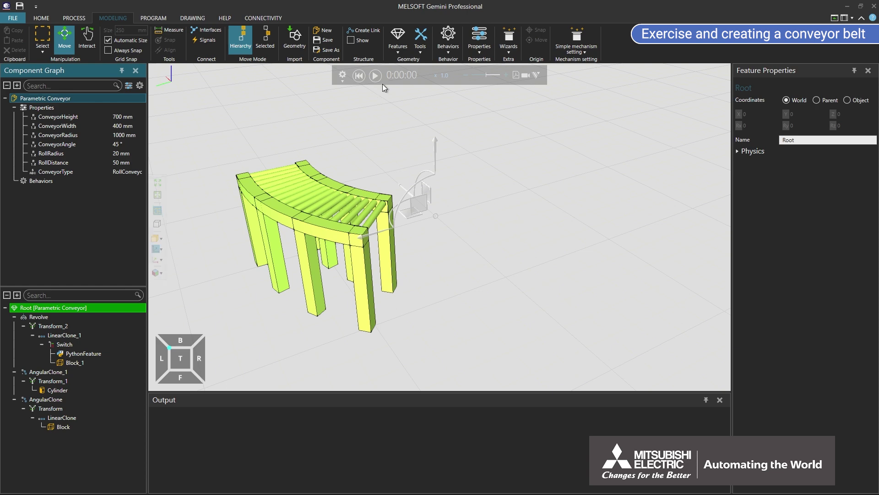
click(397, 39)
click(477, 94)
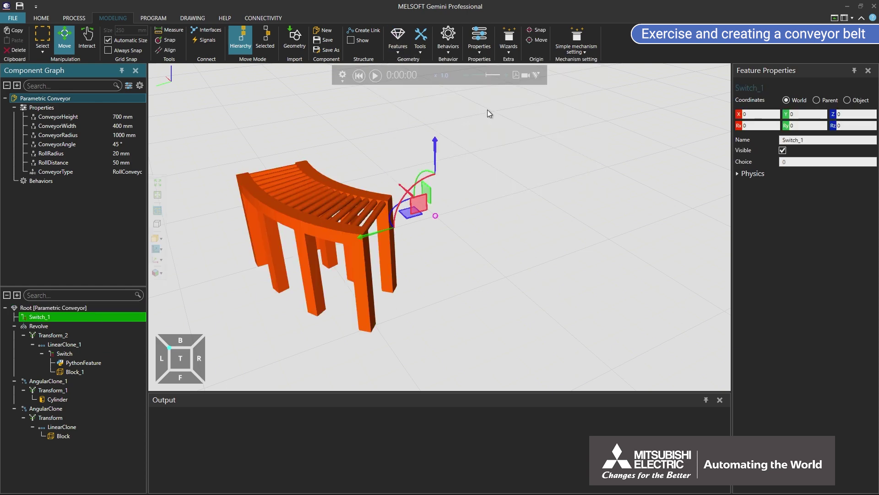
Step: Copy the rollers' Transform_1 into Switch_1 and expand the pasted copy in the feature tree
click(58, 391)
right_click(59, 392)
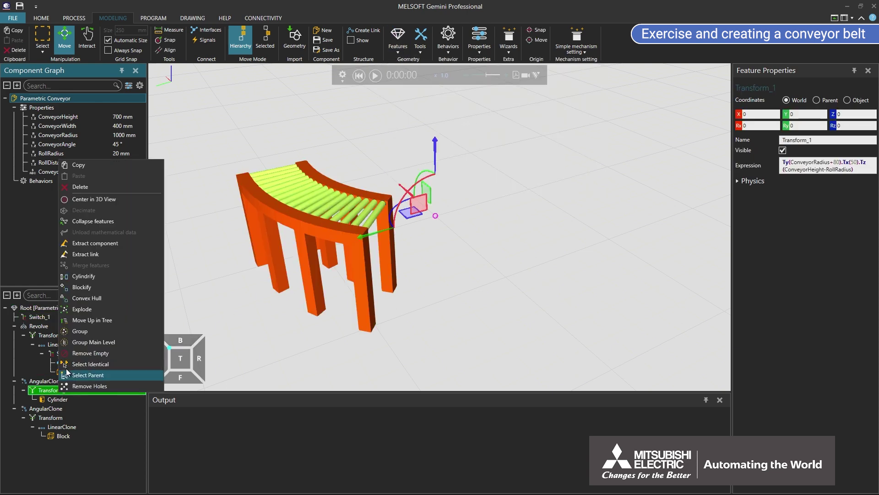
click(132, 166)
click(45, 318)
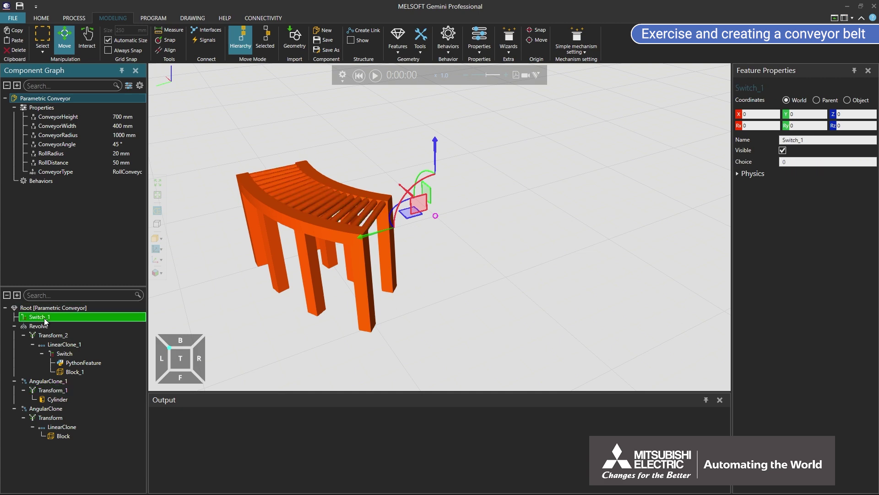
right_click(45, 321)
click(101, 104)
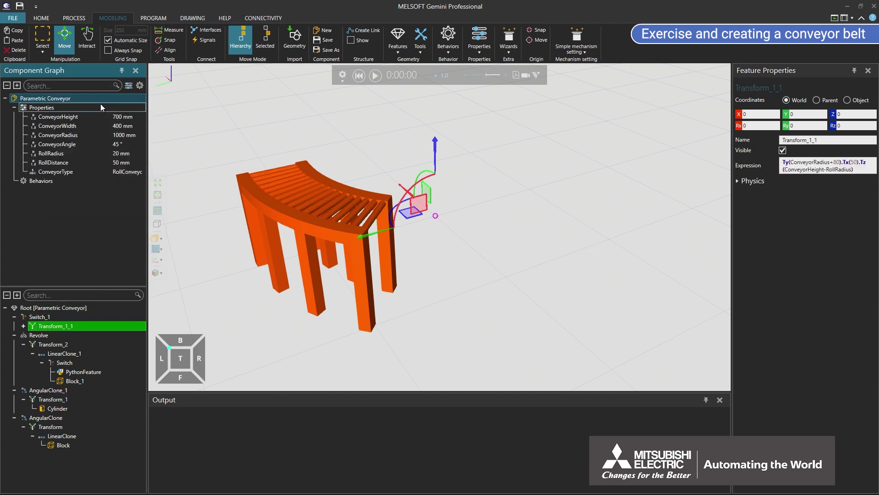
click(22, 326)
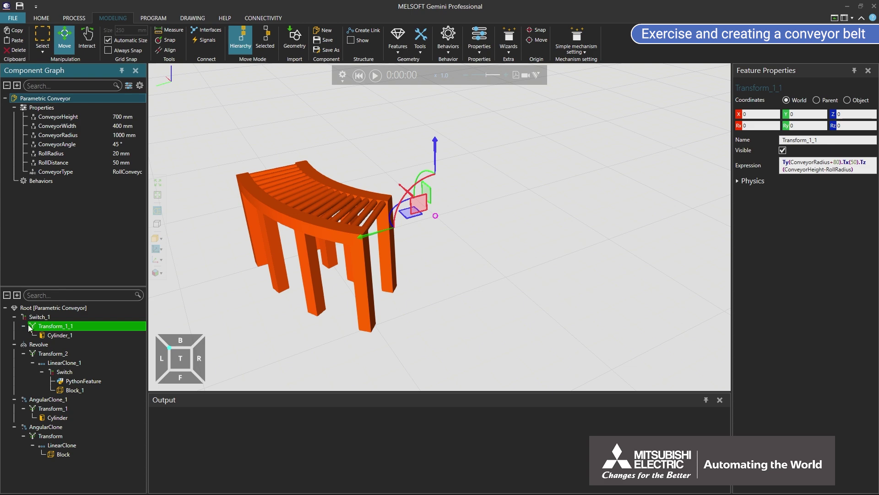
Step: Add another Revolve feature under Root and set its RevolveAngle to ConveyorAngle
click(55, 307)
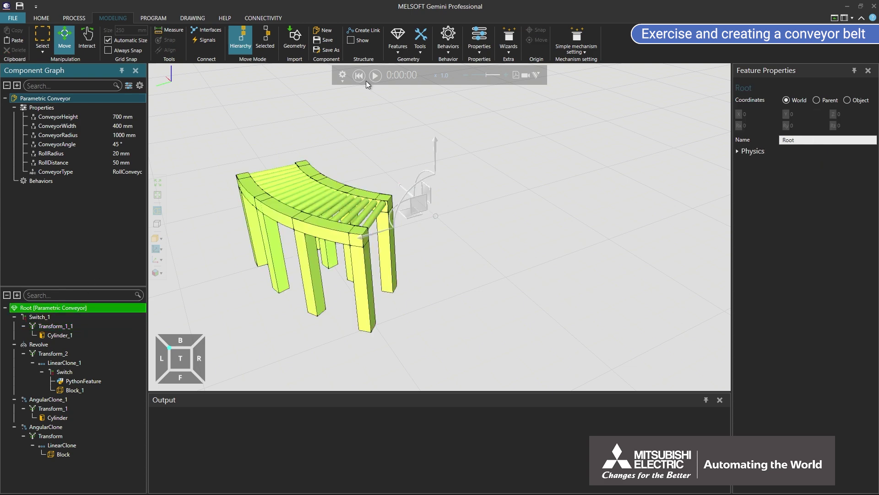
click(397, 41)
click(447, 183)
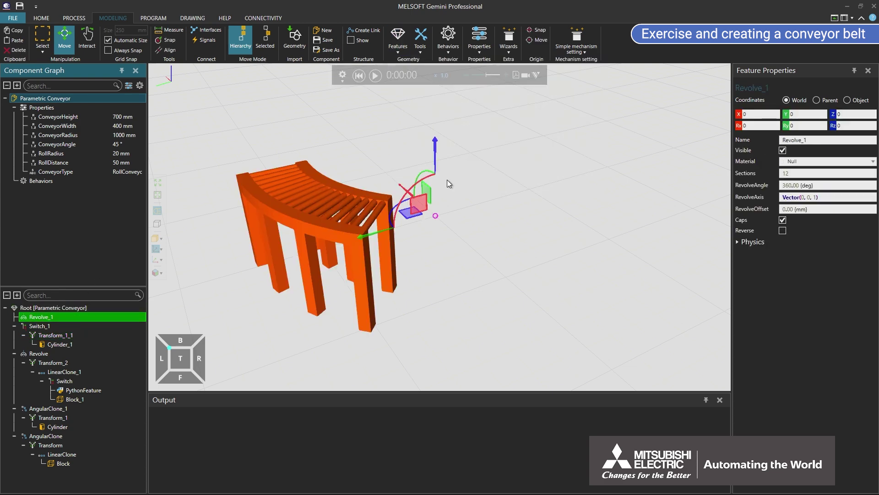
click(779, 185)
text(C)
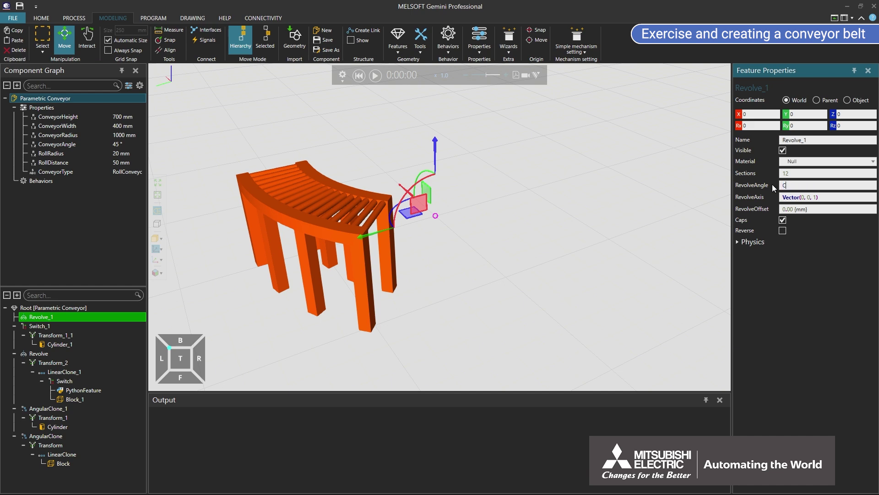
text(onveyorAngle)
Step: Move Revolve_1 into Switch_1 in the feature tree
click(49, 318)
drag(50, 319, 52, 327)
drag(51, 325, 52, 326)
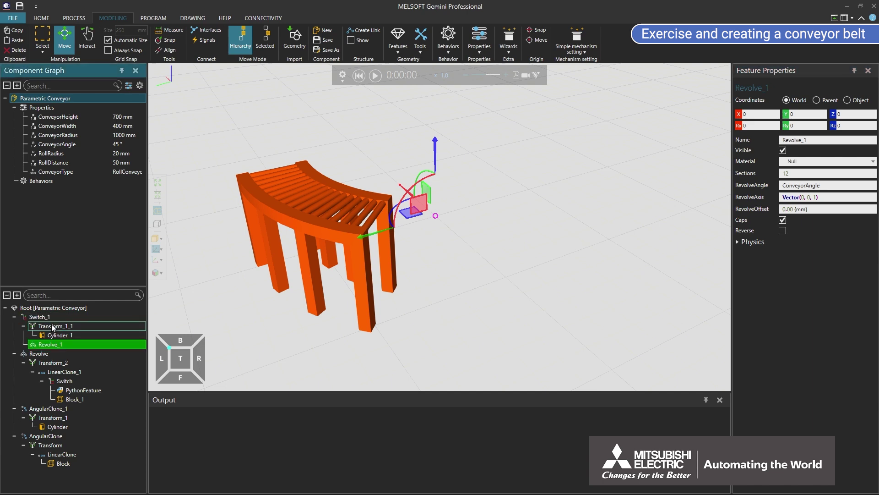
Step: Nest Transform_1_1 under Revolve_1 and move AngularClone_1 into Switch_1 as its first child, above Revolve_1
drag(52, 326, 59, 342)
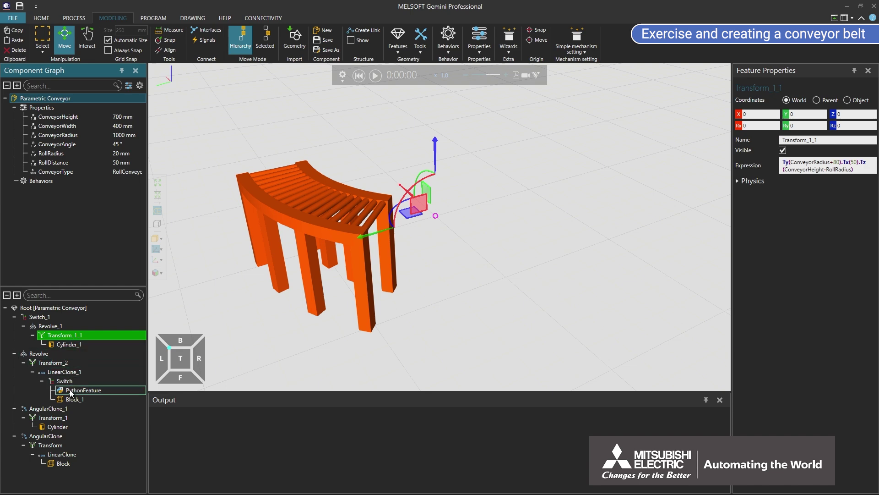
drag(59, 410, 60, 317)
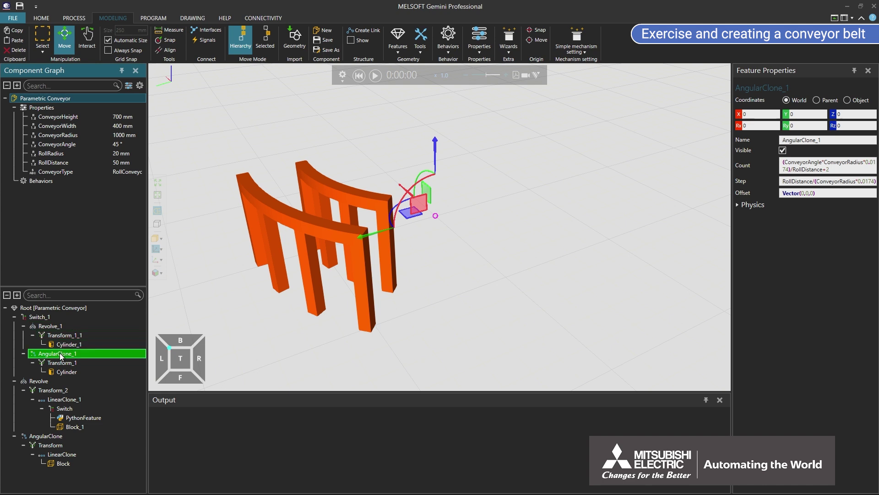
drag(58, 352, 59, 323)
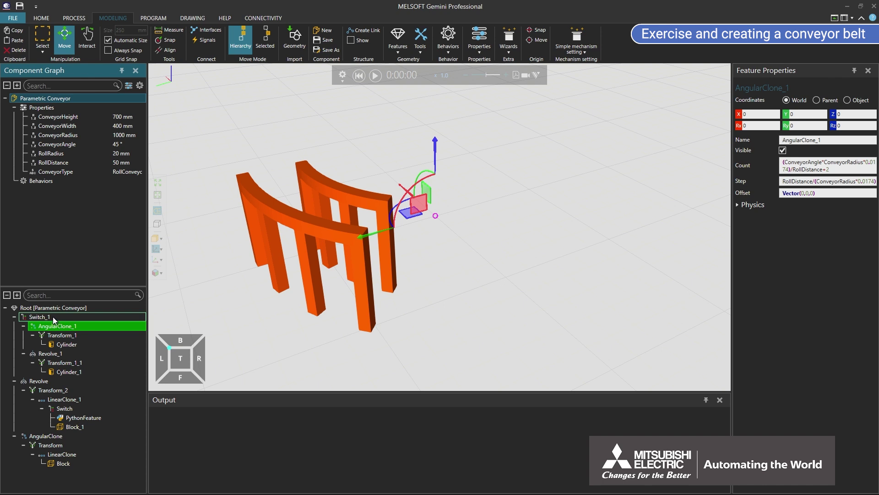
Step: Set Switch_1's Choice to ConveyorType=="RollConveyor"?1:(ConveyorType=="BeltConveyor"?2:0)
click(53, 317)
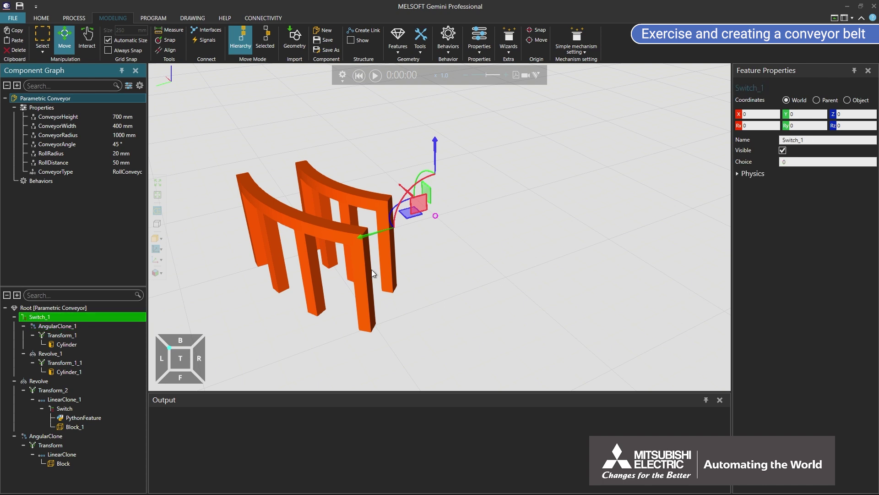
click(794, 161)
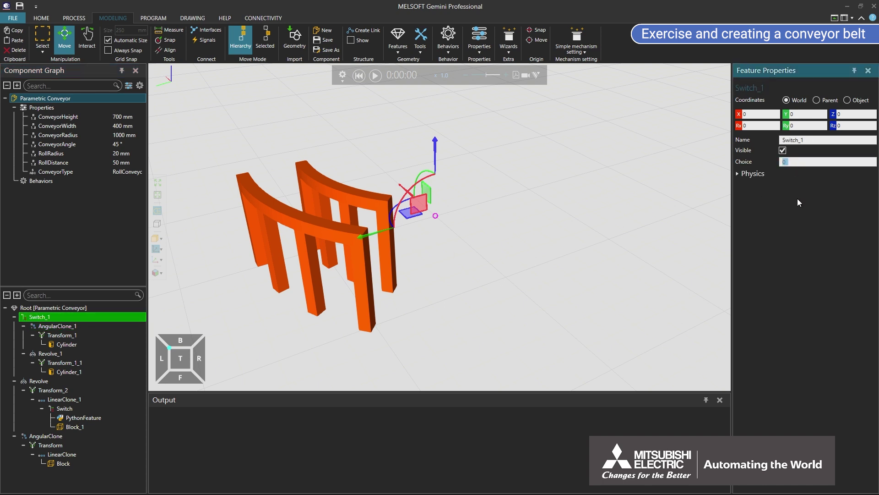
text(ConveyorType=="RollConveyor"?1:(Conveyor)
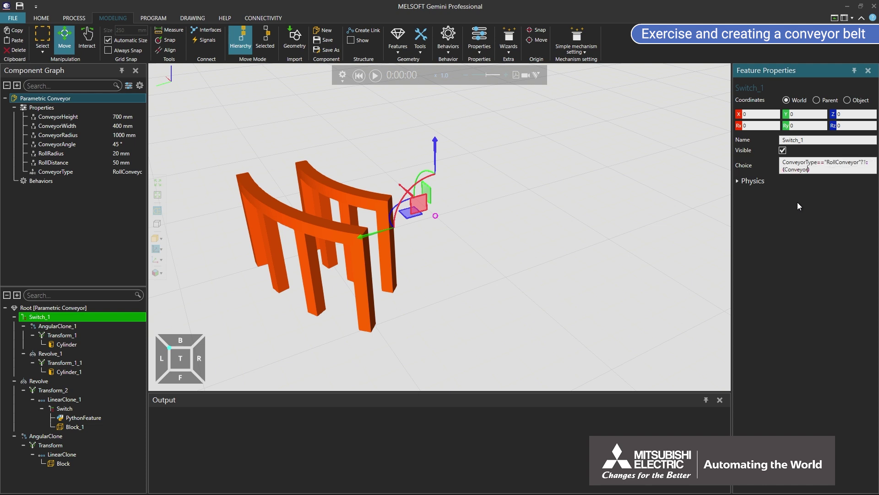
text(Type=="BeltConveyor"?2:0))
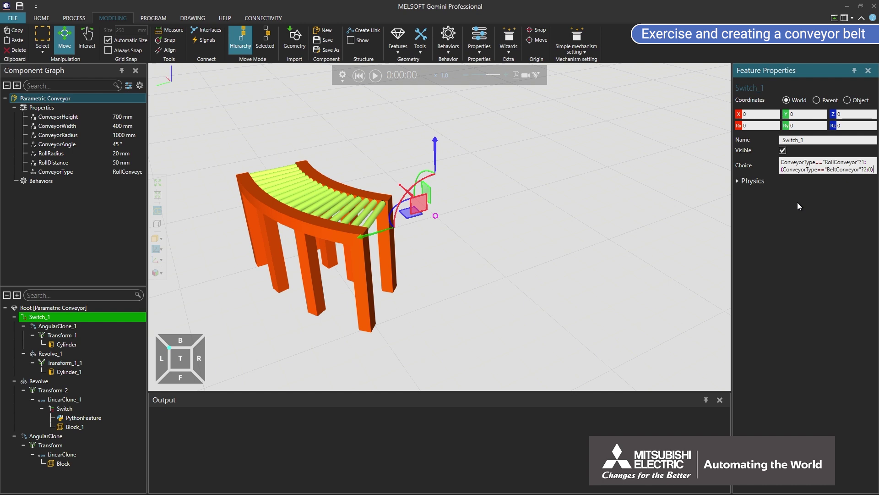
Step: Set the Parametric Conveyor component's ConveyorType to BeltConveyor
click(43, 99)
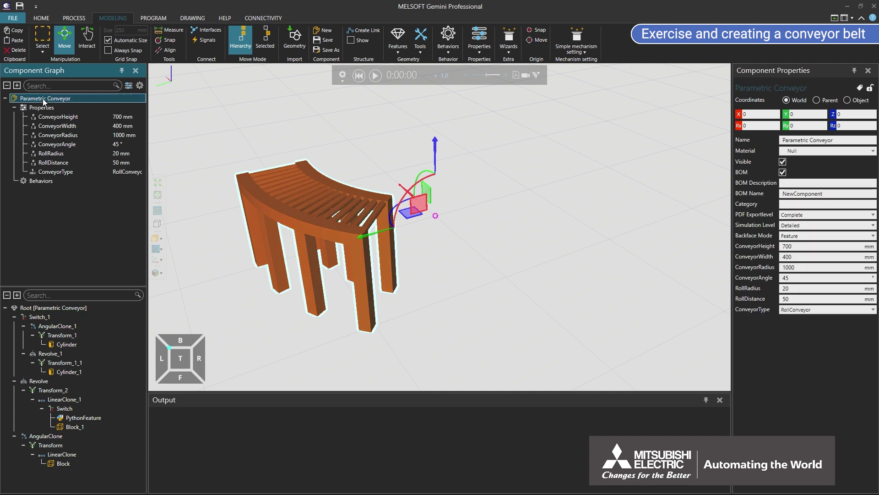
click(798, 310)
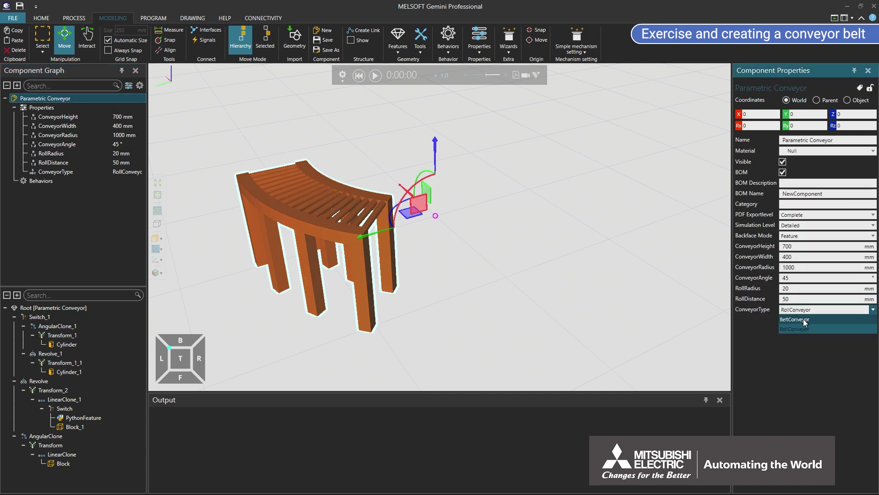
click(804, 322)
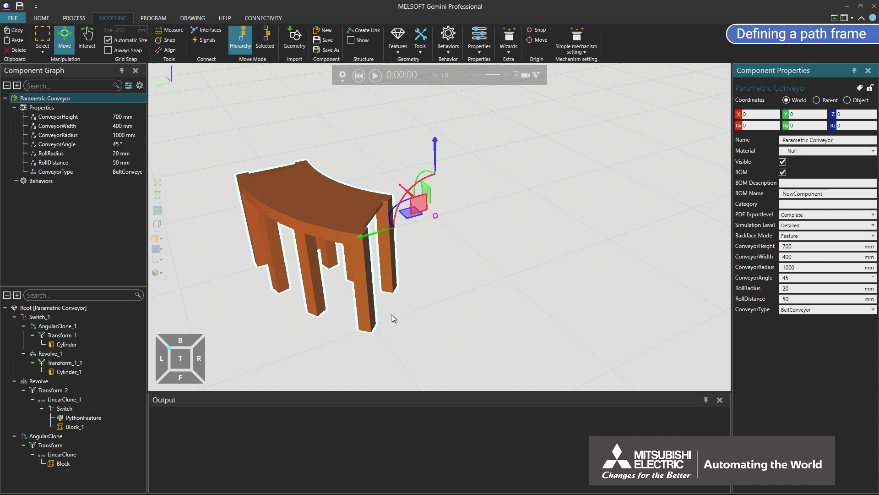
Step: Check that Frames is enabled in the 3D view's frame display options
click(162, 249)
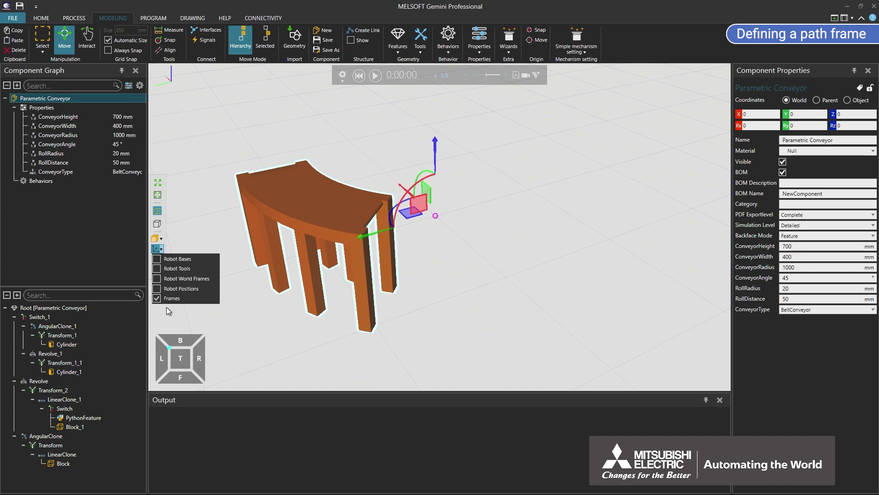
click(205, 269)
click(254, 224)
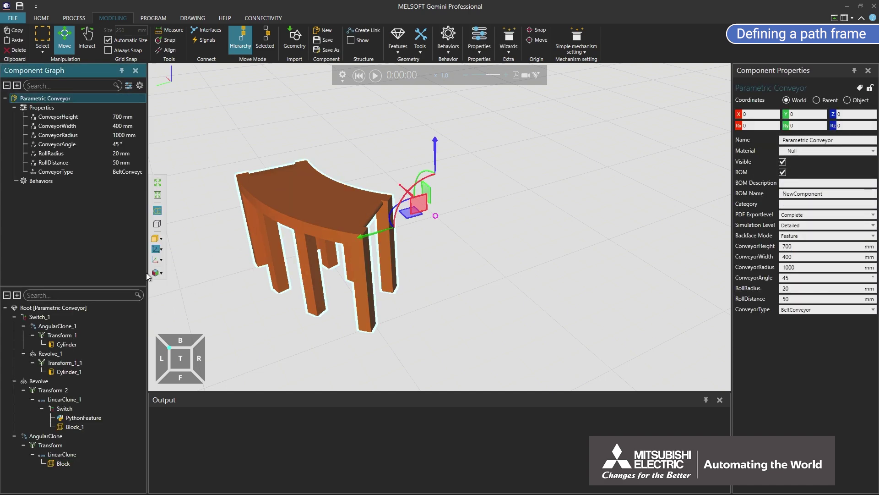
Step: Add a Transform feature under Root with the expression Tz(ConveyorHeight).Ty(ConveyorRadius+(ConveyorWidth+80)/2.0).Tx(80)
click(101, 307)
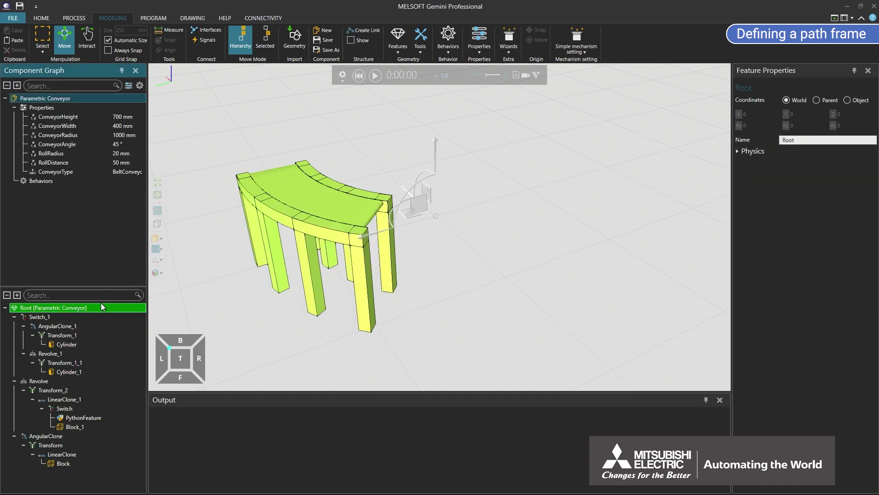
click(398, 40)
click(406, 135)
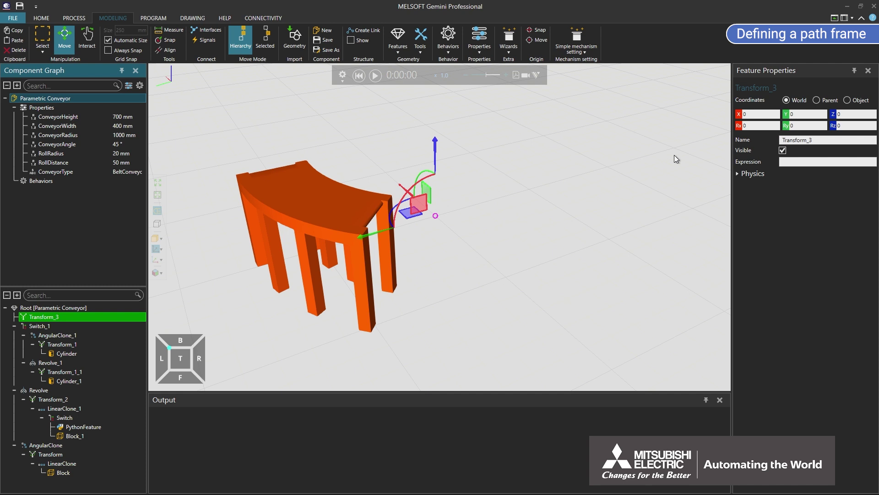
click(785, 163)
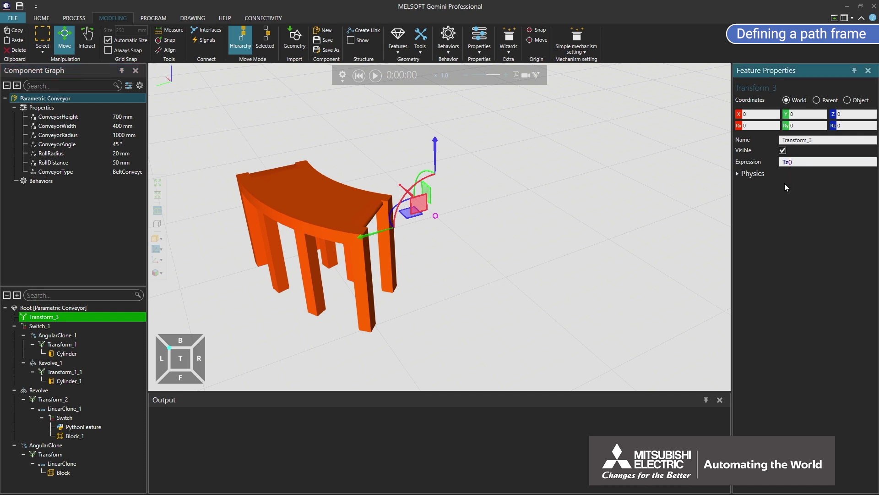
text(Tz(ConveyorHeight).Ty(ConveyorRadius+(ConveyorWid)
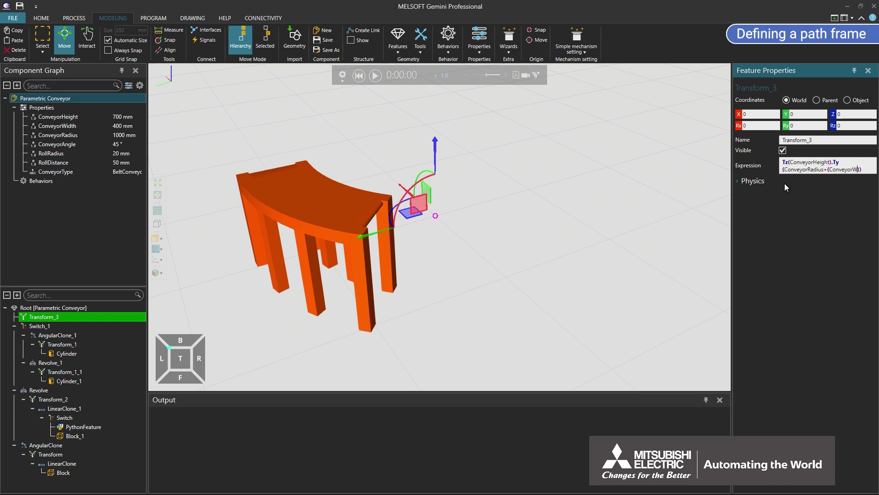
text(th+80)
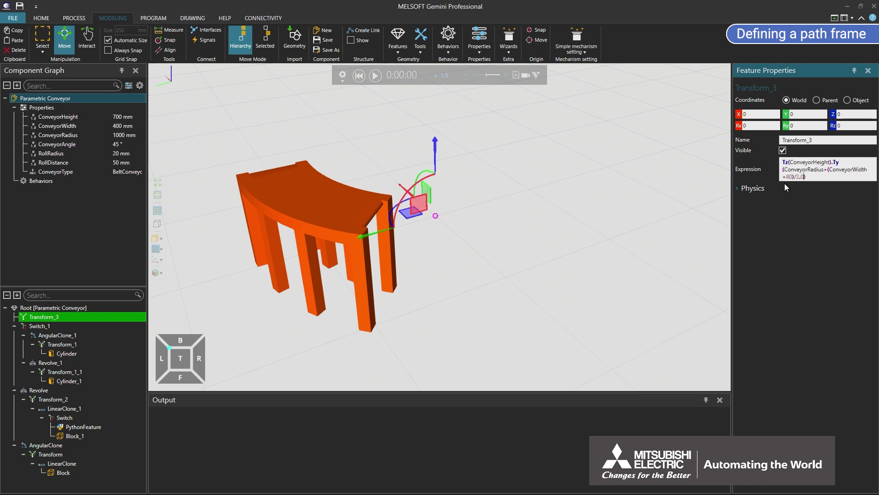
text()/2.0).Tx(80)
Step: Add a Frame feature under Root, set its Rz to 180, and nest it in Transform_3
click(78, 310)
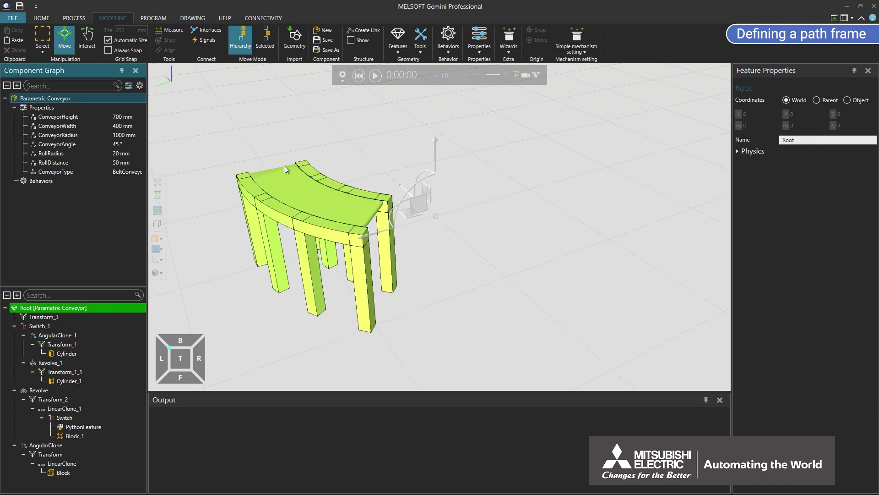
click(395, 46)
click(399, 111)
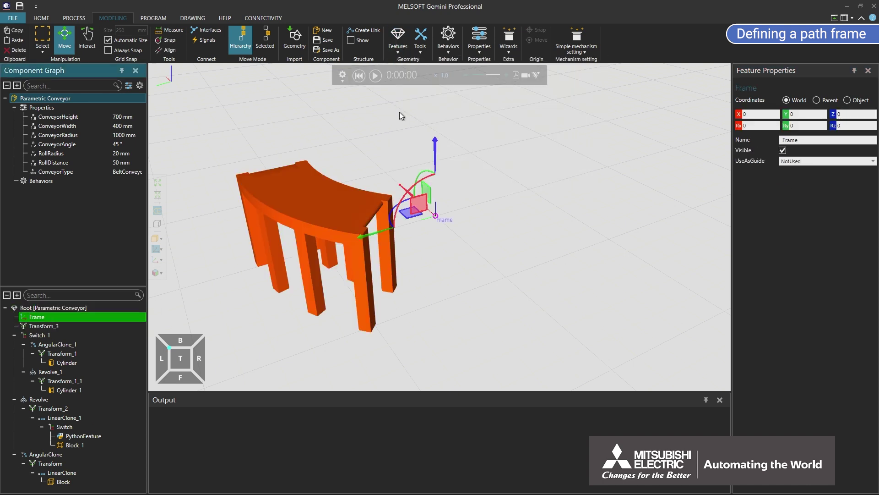
click(838, 125)
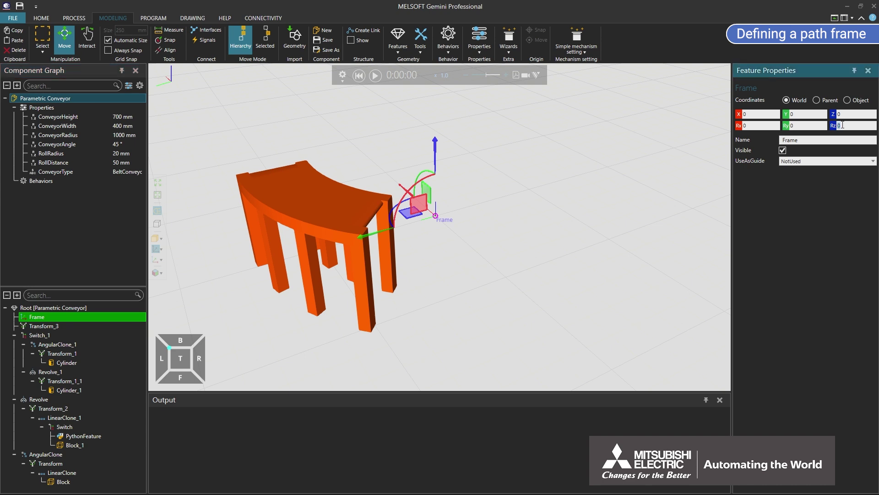
text(180)
key(Return)
drag(42, 318, 47, 328)
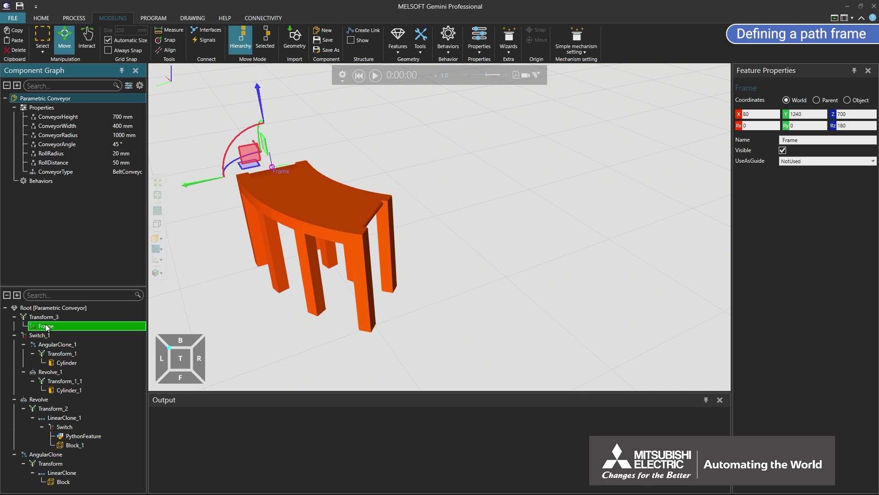
Step: Add another Transform under Root with the expression Tz(ConveyorHeight).Rz(ConveyorAngle/4.0).Ty(ConveyorRadius+(ConveyorWidth+80)/2.0)
click(67, 309)
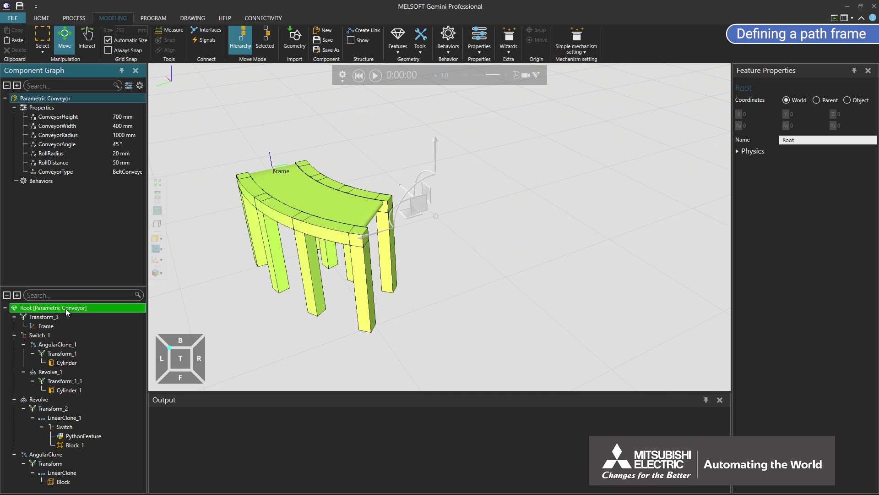
click(400, 50)
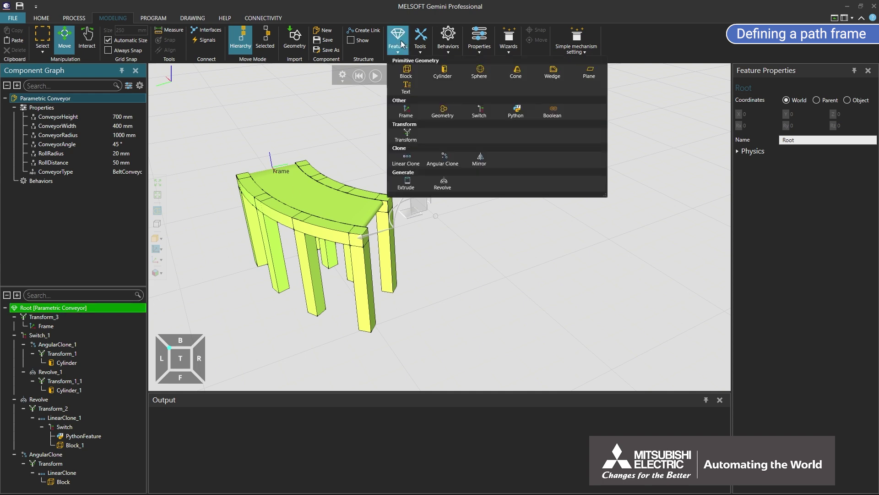
click(411, 133)
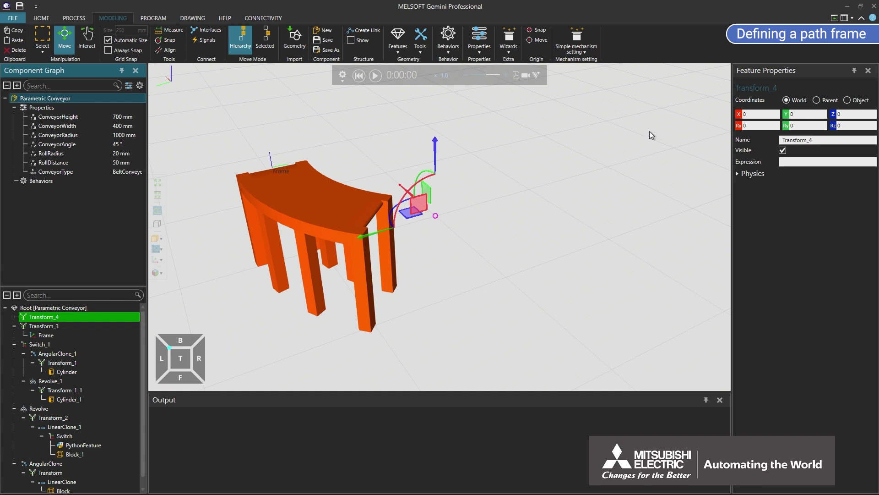
click(792, 162)
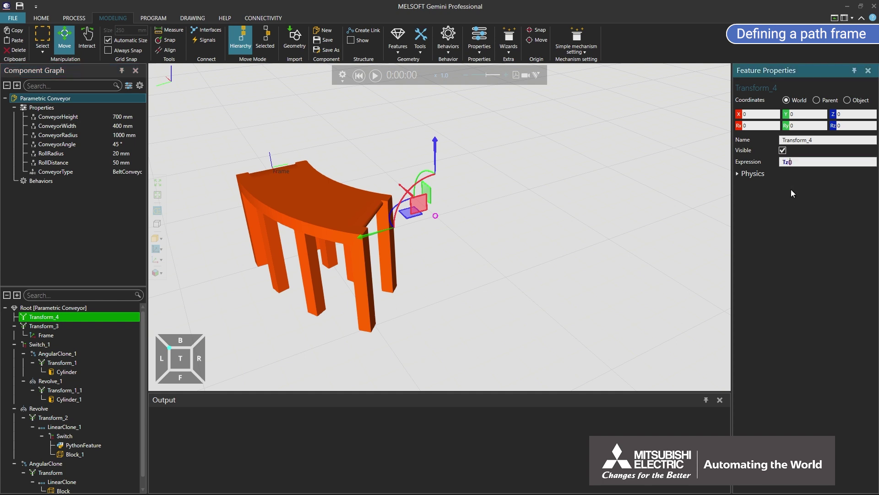
text(Tz(ConveyorHeight).Rz(ConveyorAngle/4.0))
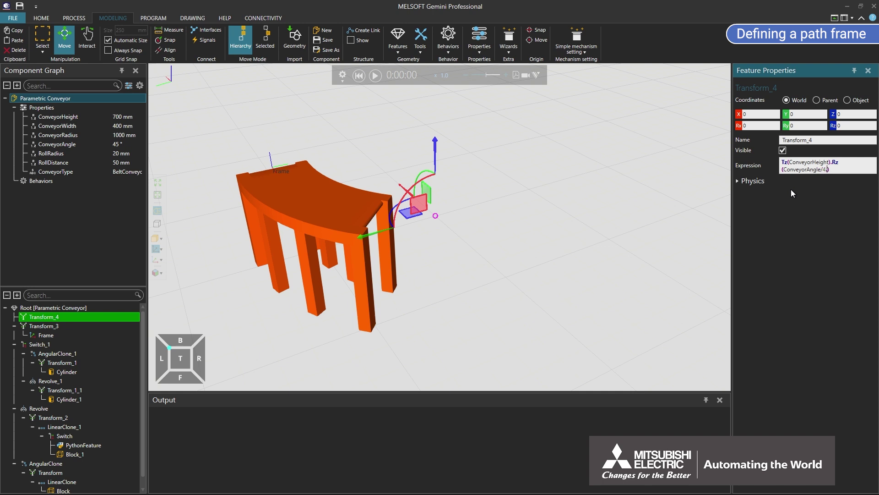
text(.Ty(ConveyorRadi)
text(us+(ConveyorWidth)
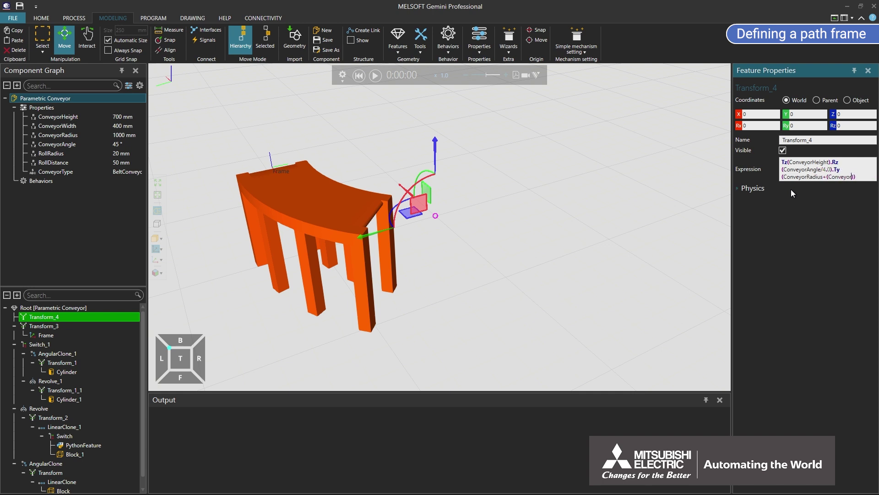
text(+80)/2.0)
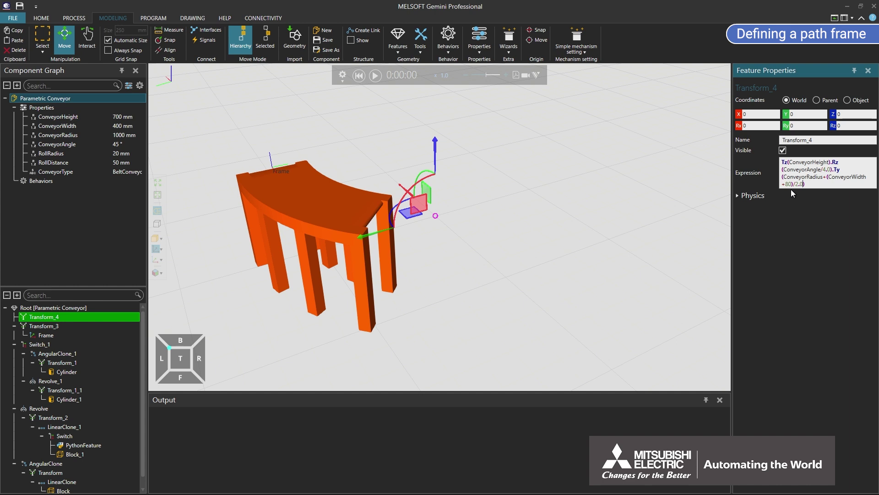
Step: Add a second Frame under Root, set its Rz to 180, and nest it in Transform_4
click(61, 308)
click(397, 40)
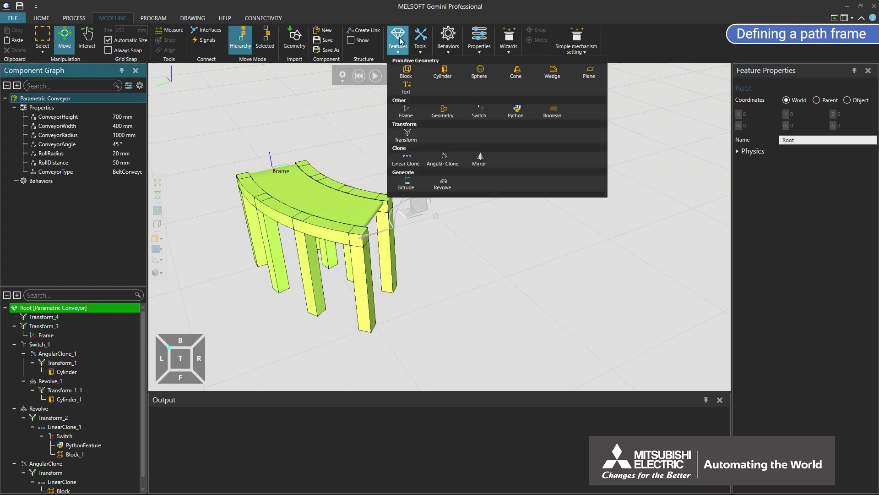
click(413, 109)
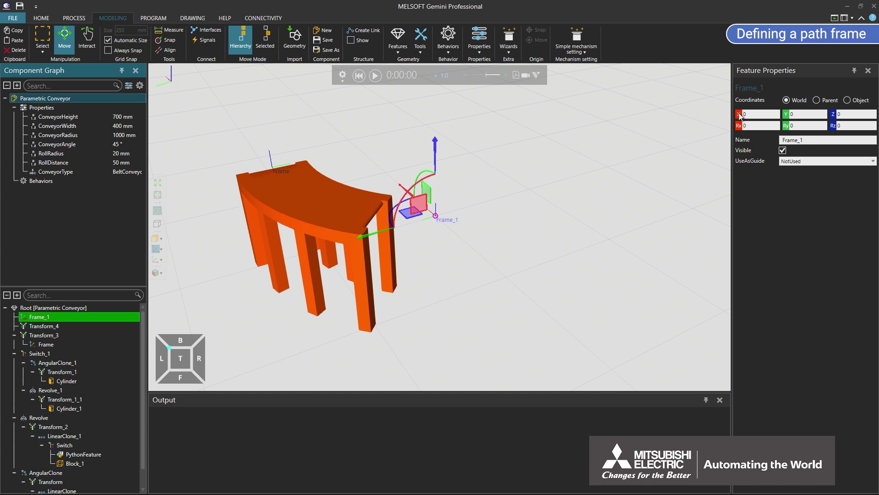
click(845, 125)
text(180)
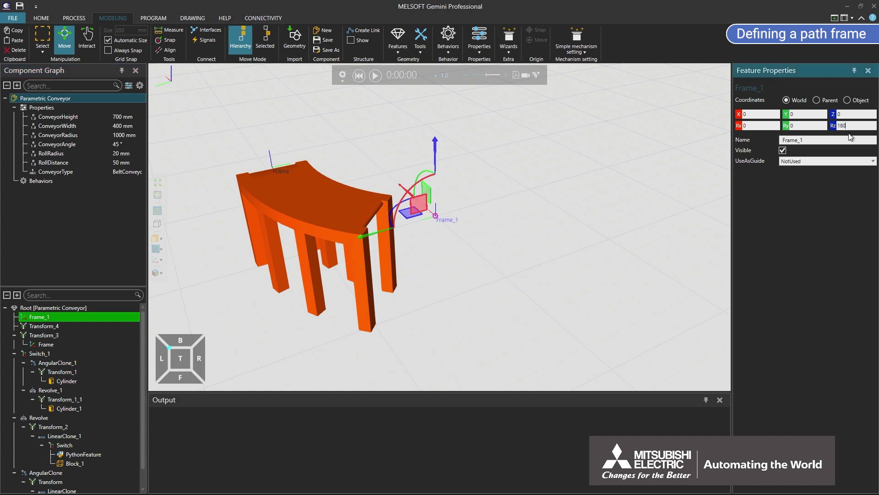
key(Return)
drag(42, 317, 46, 325)
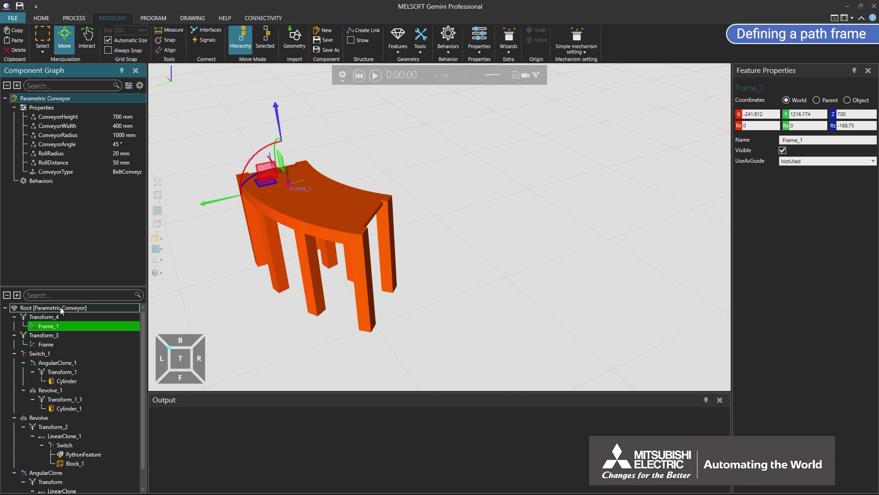
Step: Add a Transform feature under Root with the expression Tz(ConveyorHeight).Rz(ConveyorAngle*2.0/4.0).Ty(ConveyorRadius+(ConveyorWidth+80)/2.0)
click(58, 308)
click(398, 41)
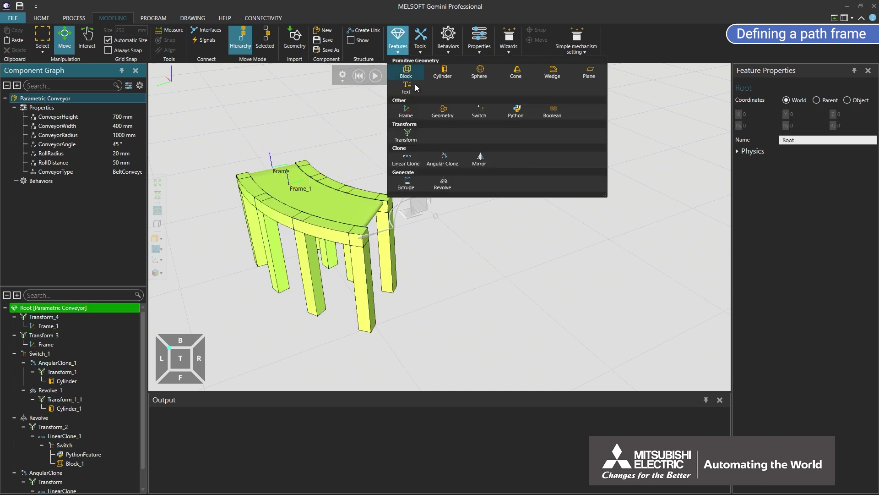
click(417, 133)
click(799, 161)
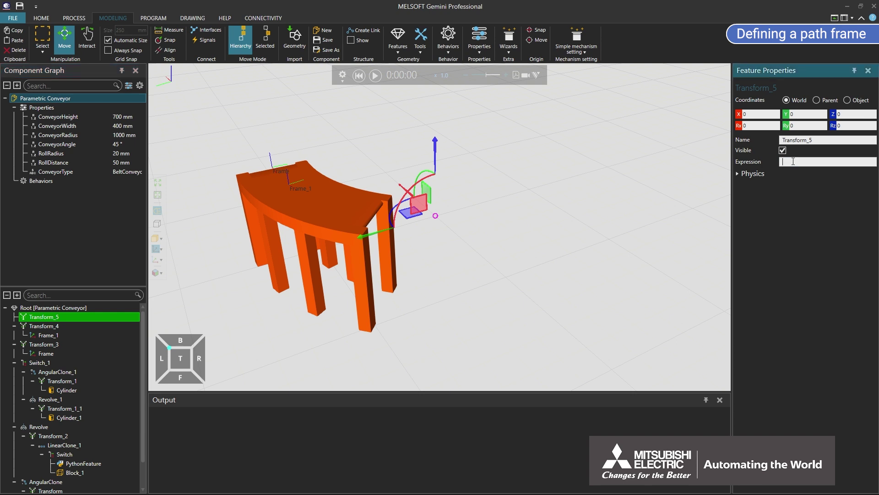
text(Tz())
text(ConveyorHeight).Rz)
text((ConveyorAngle*2.0)
text(/4.0).Ty)
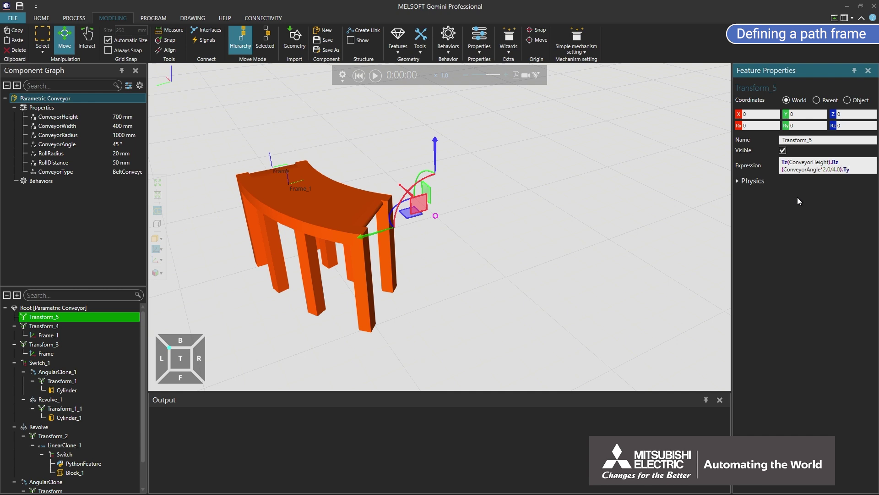
text((ConveyorRadius+(Conveyor)
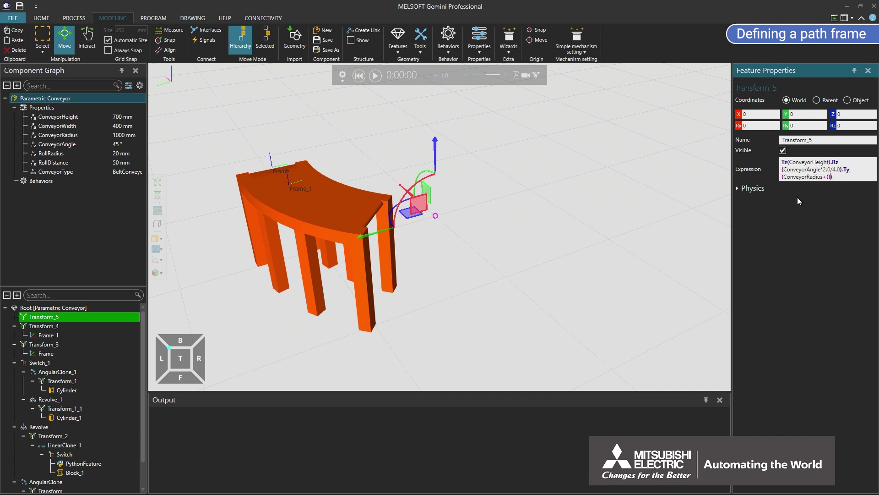
text(Width+80)
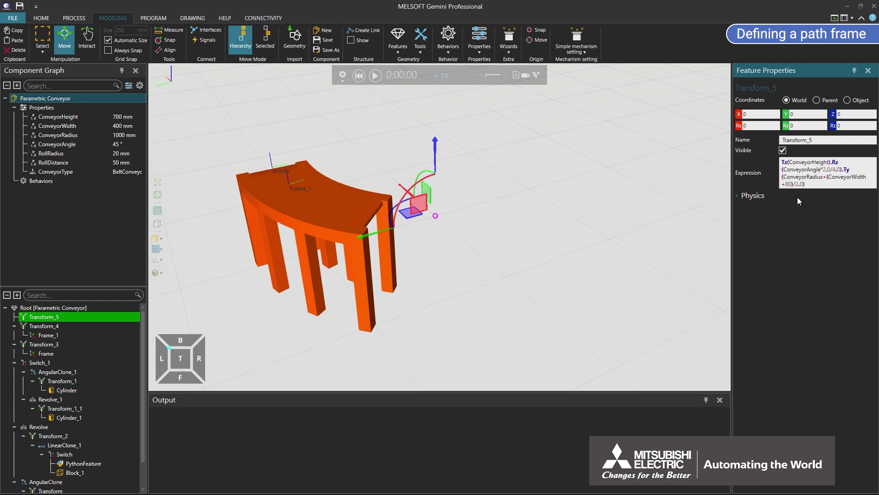
Step: Add a Frame feature under Root, set its Rz to 180, and nest it in Transform_5
click(64, 306)
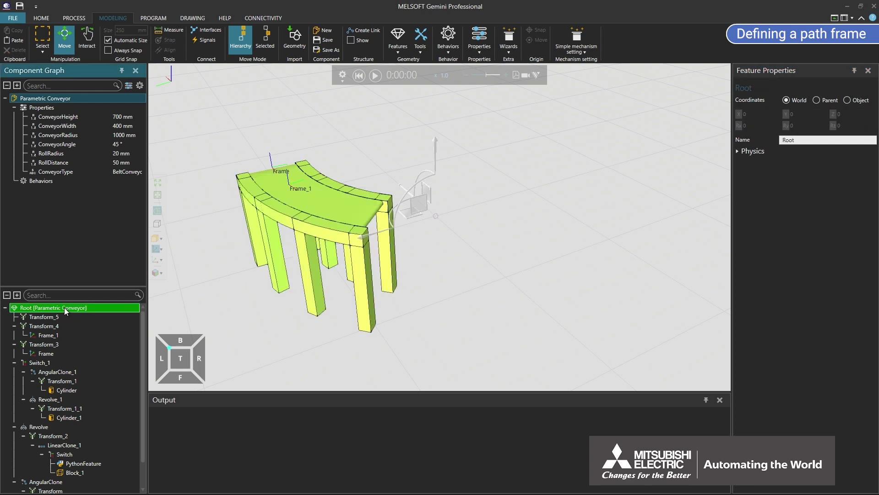
click(397, 39)
click(406, 112)
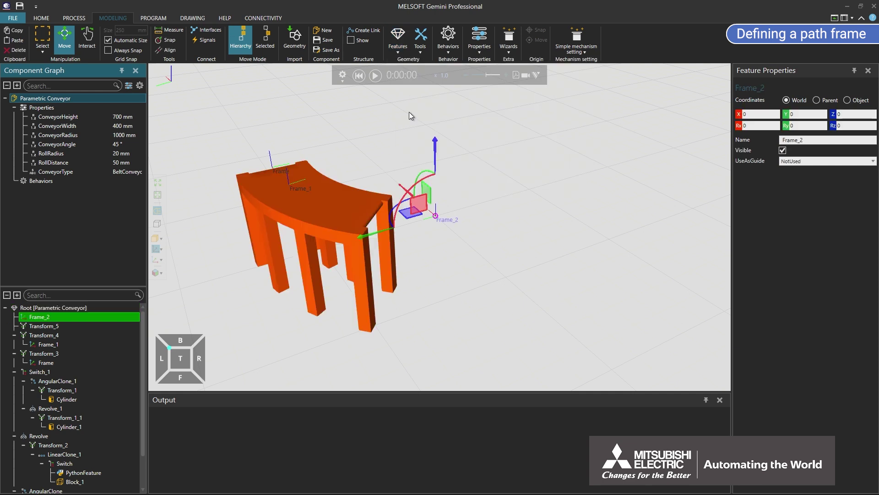
text(180)
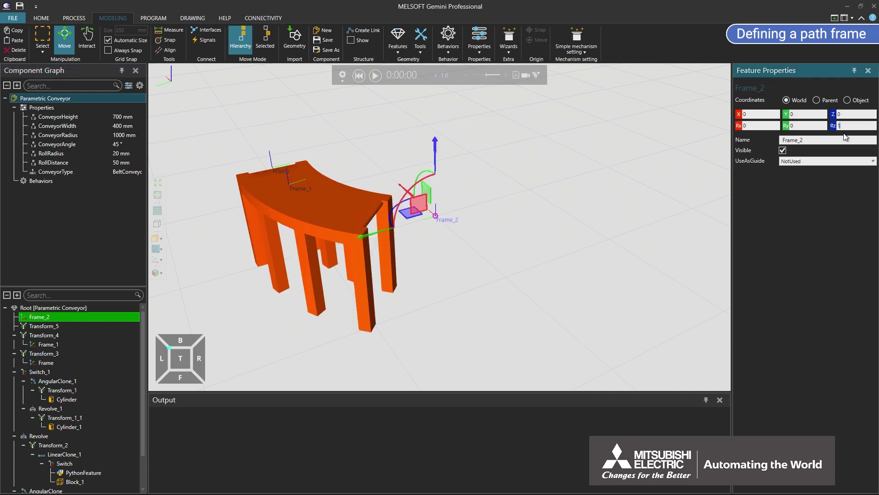
key(Return)
drag(42, 318, 45, 327)
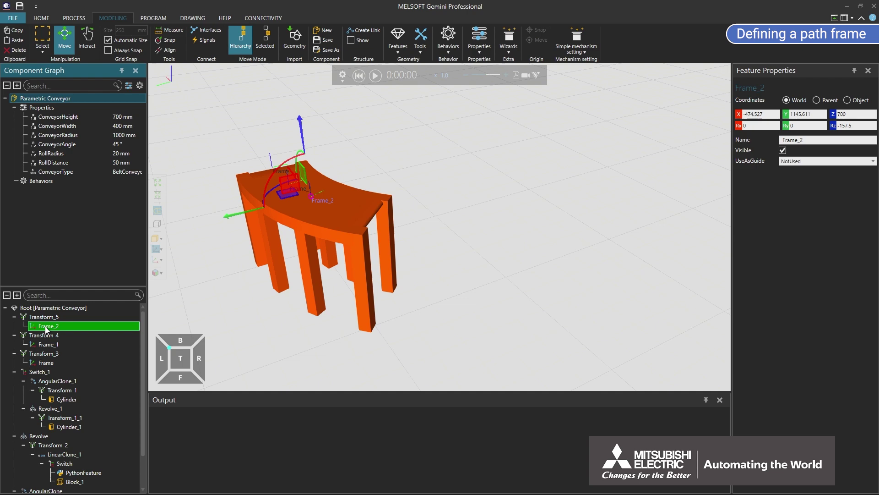
Step: Add another Transform under Root with the expression Tz(ConveyorHeight).Rz(ConveyorAngle*3.0/4.0).Ty(ConveyorRadius+(ConveyorWidth+80)/2.0)
click(70, 309)
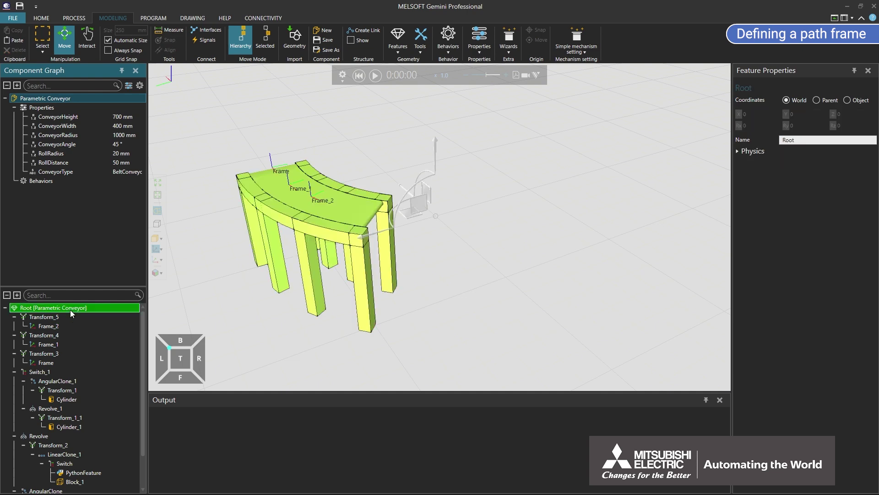
click(388, 46)
click(393, 129)
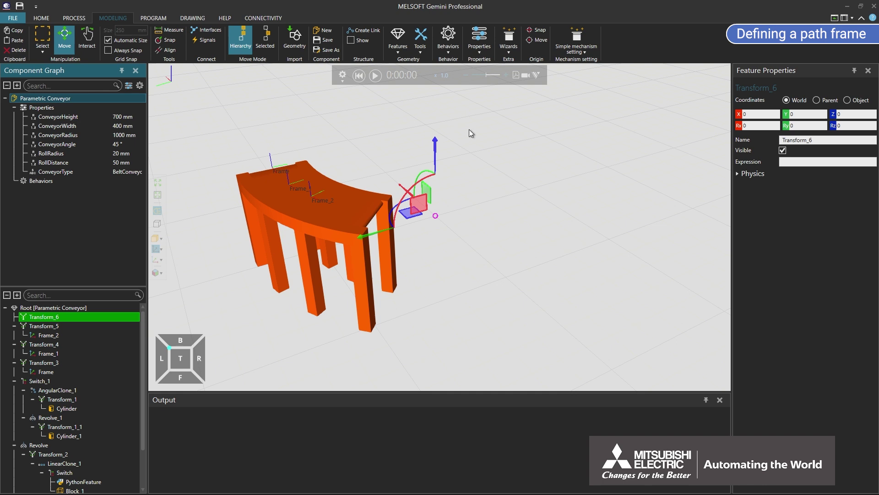
click(788, 160)
text(Tz(Conve)
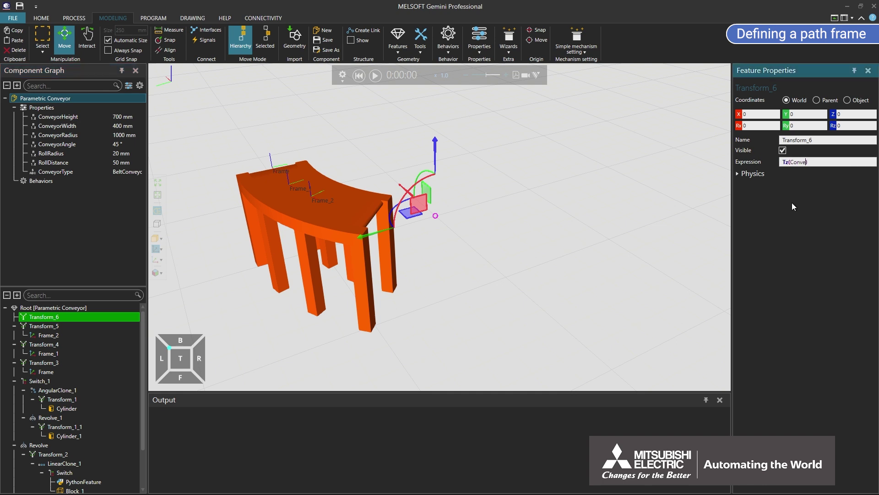
text(yorHeight).Rz(ConveyorAng)
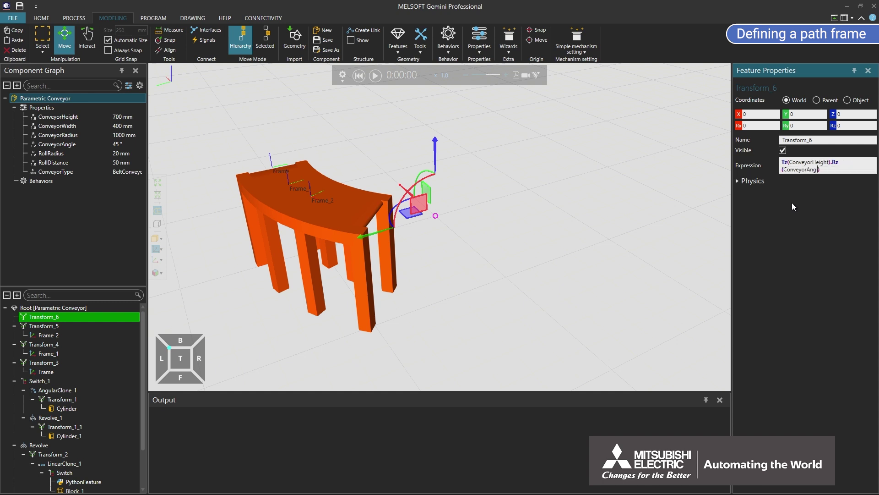
text(le*3.0/4.0).Ty(ConveyorR)
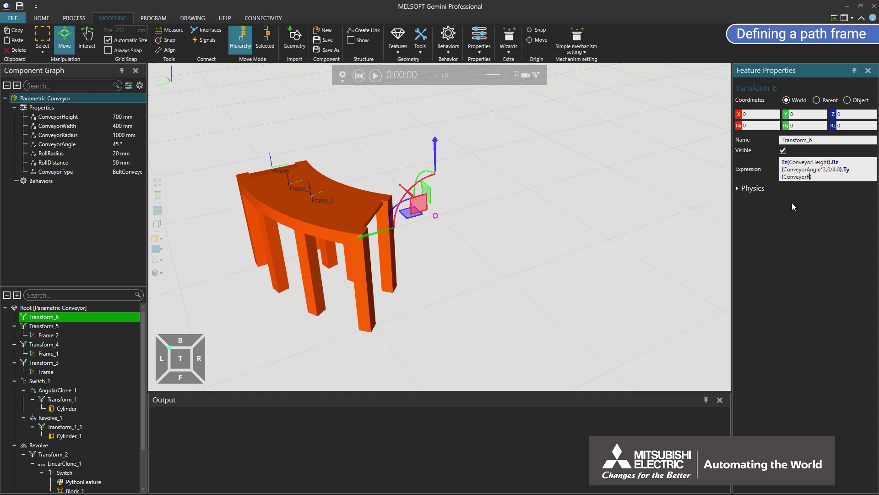
text(adius+(ConveyorWidth+80)
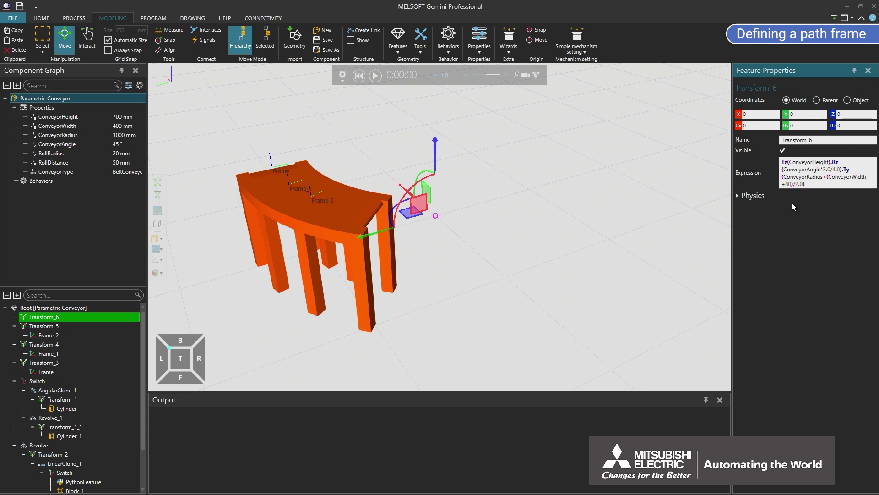
Step: Add a new Frame under Root, set its Rz to 180, and nest it in Transform_6
click(84, 307)
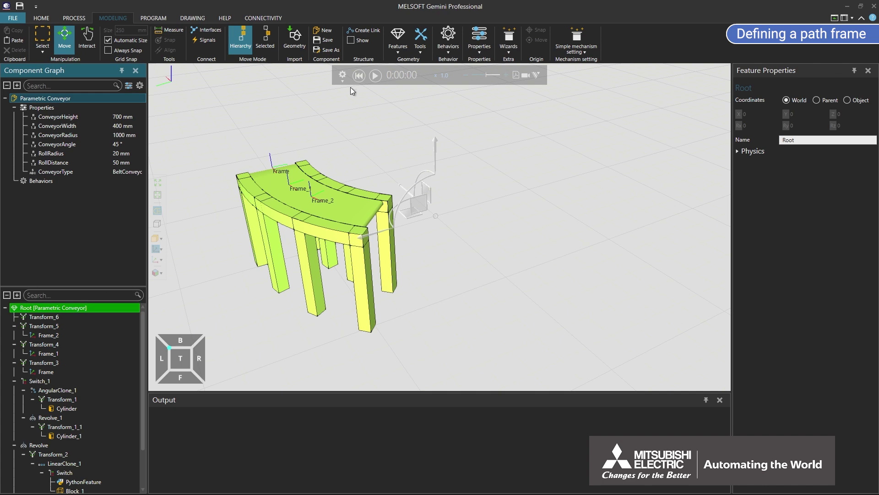
click(399, 45)
click(406, 112)
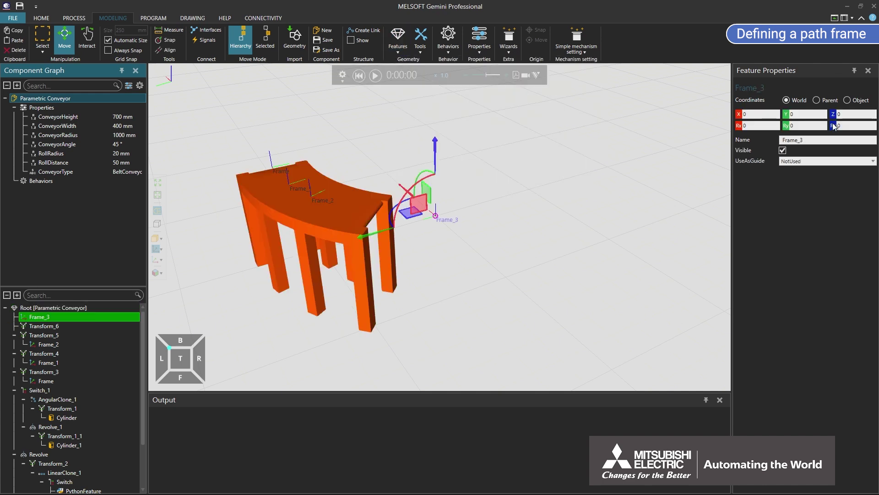
text(180)
key(Return)
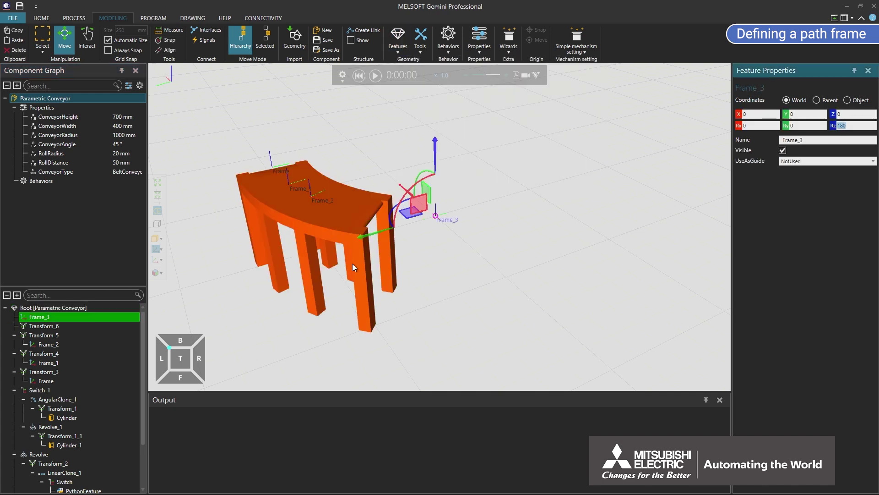
drag(60, 316, 56, 328)
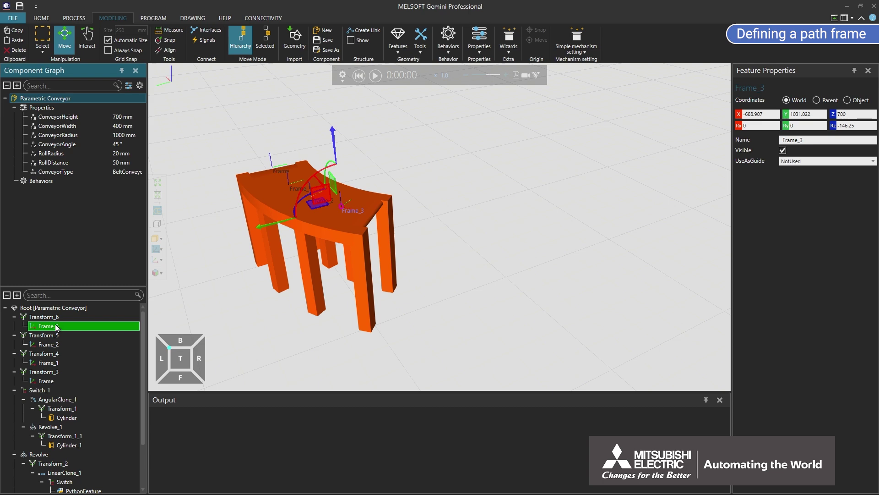
Step: Add a Transform under Root for the curve's end with the expression Tz(ConveyorHeight).Rz(ConveyorAngle).Ty(ConveyorRadius+(ConveyorWidth+80)/2.0)
click(61, 309)
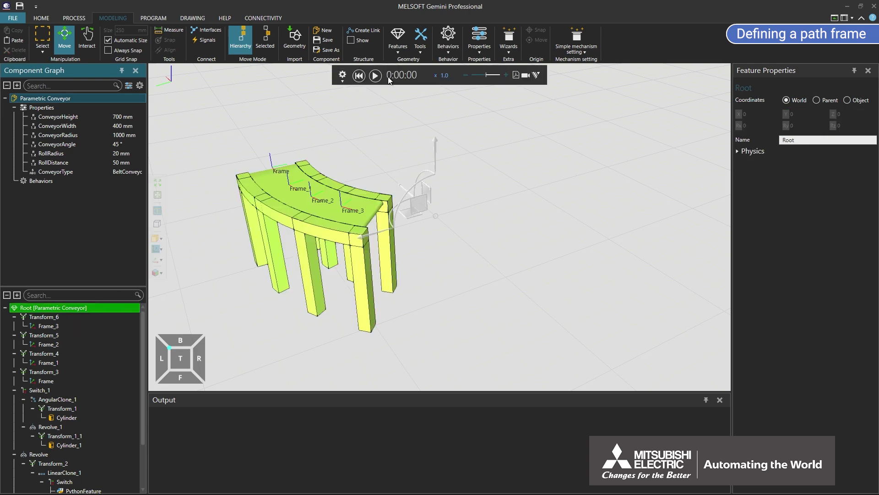
click(398, 41)
click(416, 133)
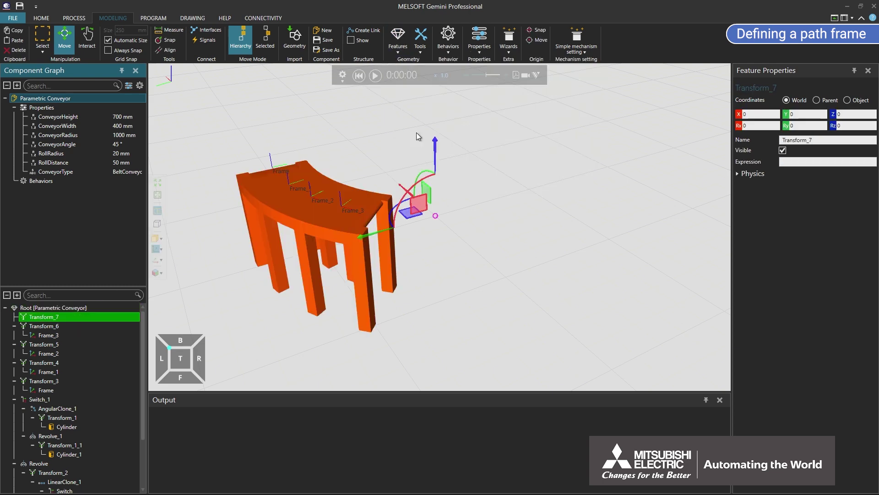
click(784, 170)
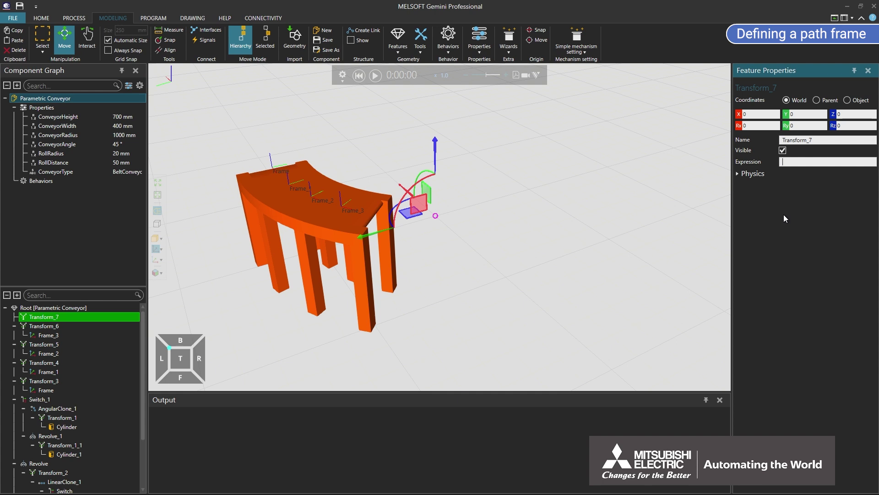
text(Tz(ConveyorHeight).Rz(ConveyorAngle).Ty(Convey)
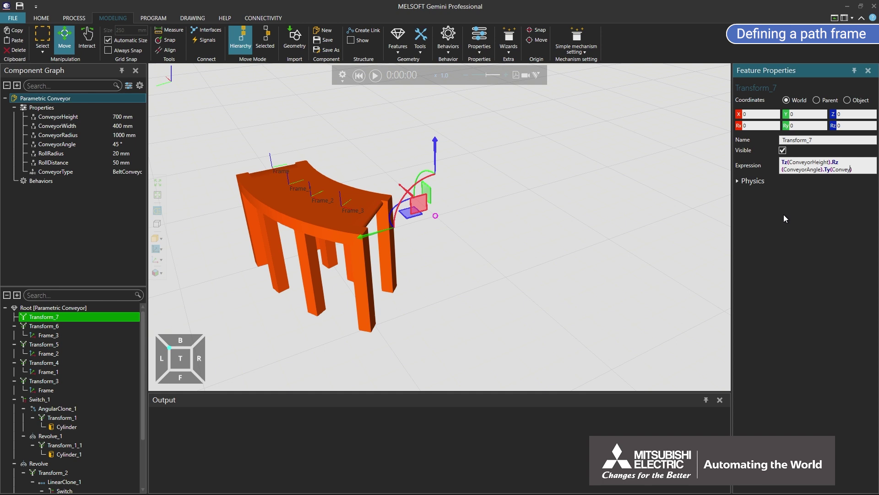
text(orRadius+(Conveyor)
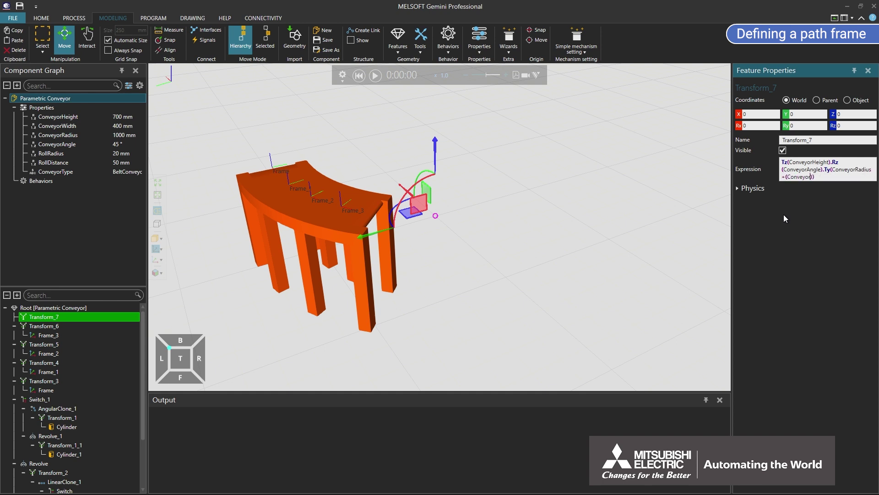
text(Width+80)/2.0)
Step: Add the end Frame under Root, set its Rz to 180, and nest it in Transform_7
click(72, 307)
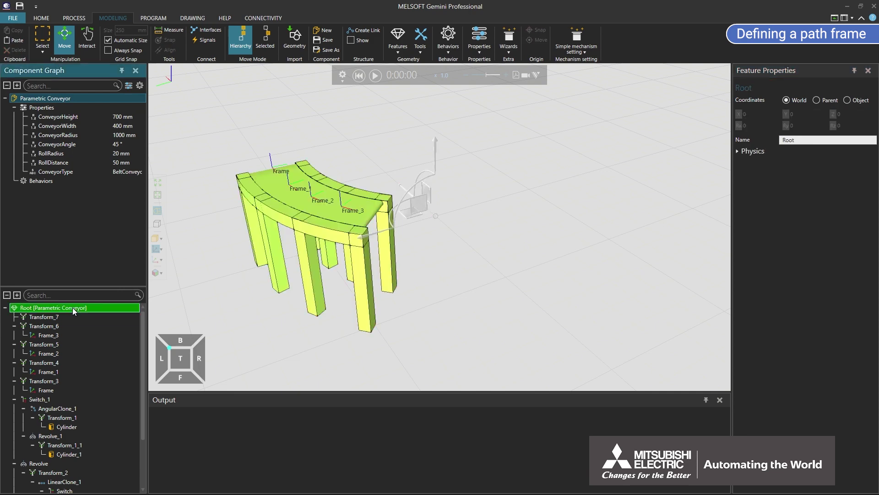
click(398, 41)
click(401, 113)
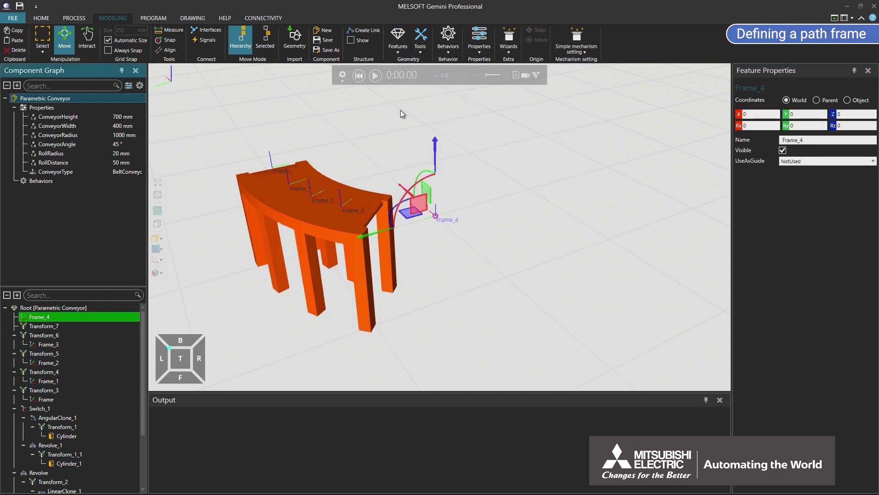
click(835, 125)
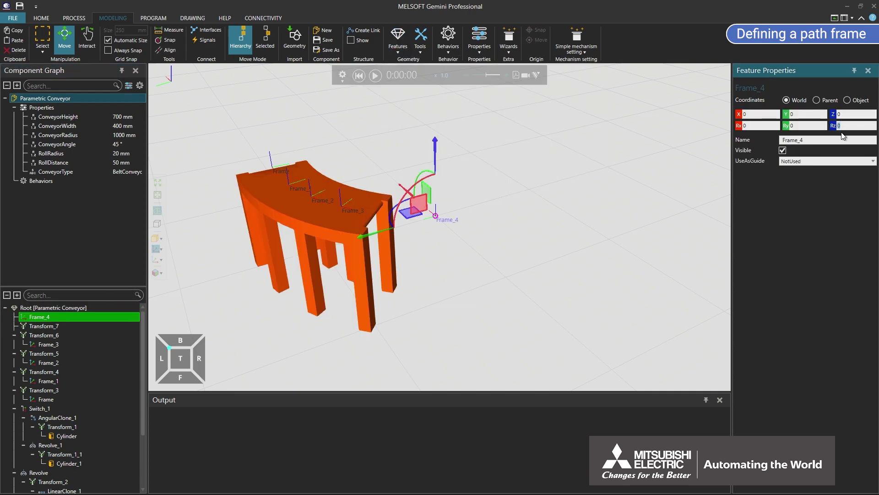
text(180)
key(Return)
drag(51, 316, 57, 326)
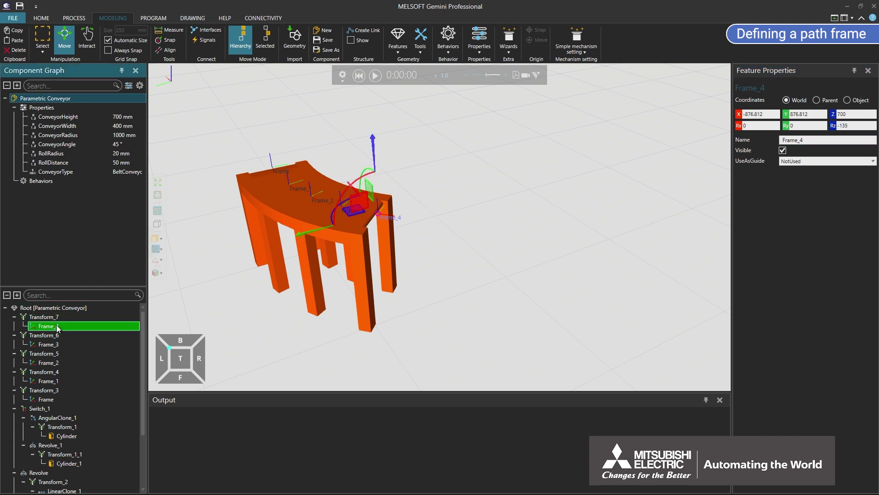
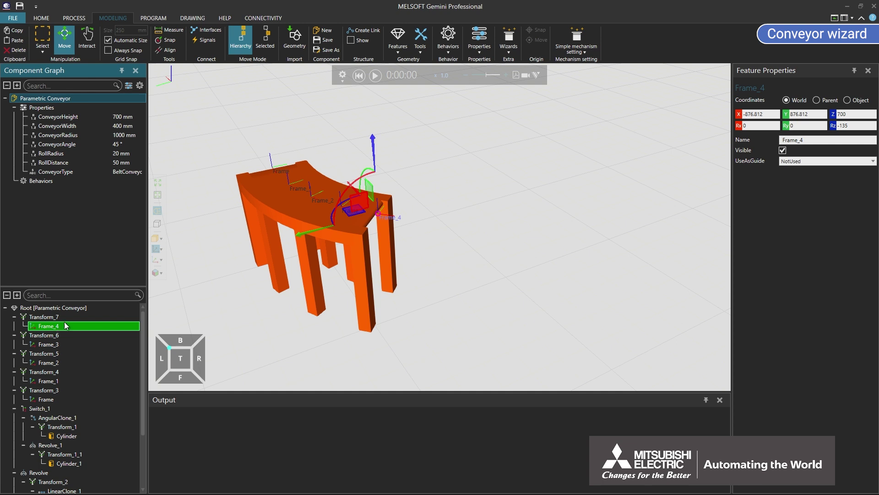
Step: Start the Conveyor wizard with Root selected and set its frame mode to Choose Manually
click(75, 308)
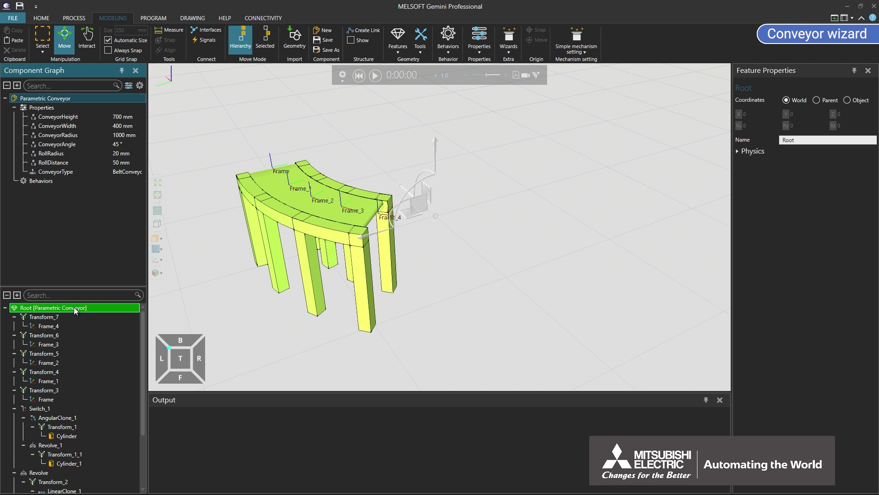
click(516, 51)
click(522, 89)
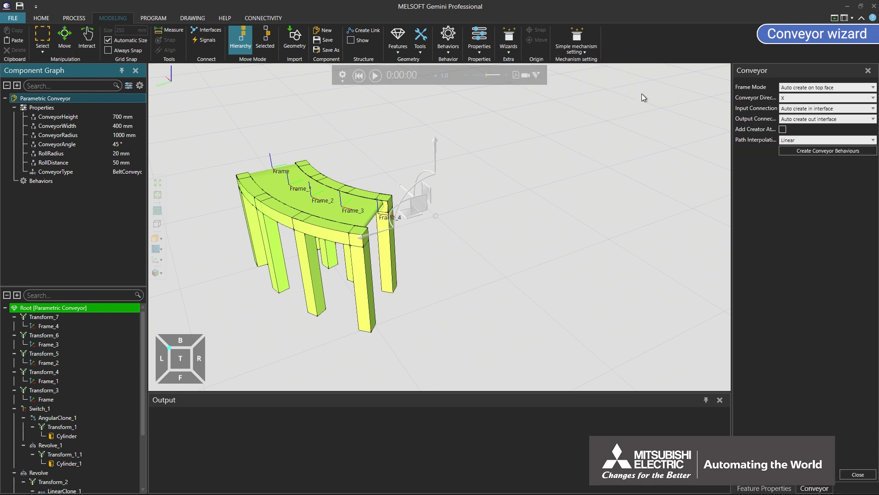
click(803, 87)
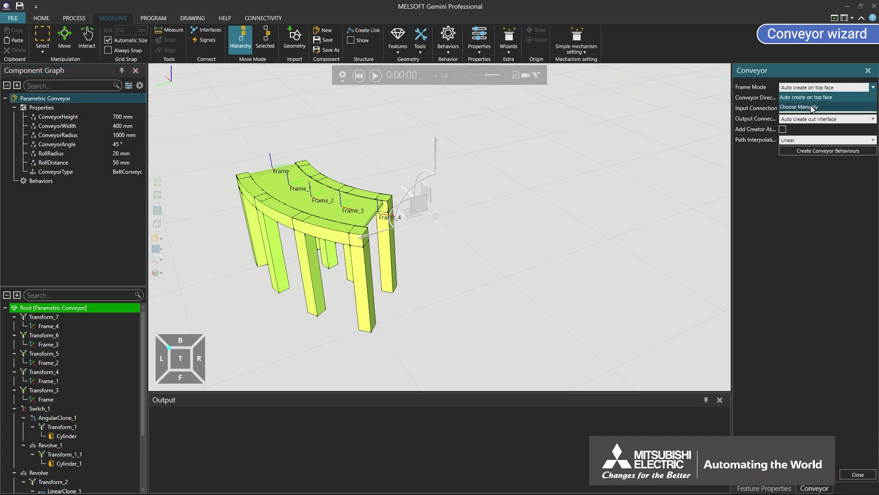
click(806, 107)
Step: Include Frame, Frame_1, Frame_2, Frame_3 and Frame_4 in the conveyor path and set the path interpolation to Cubic
click(783, 97)
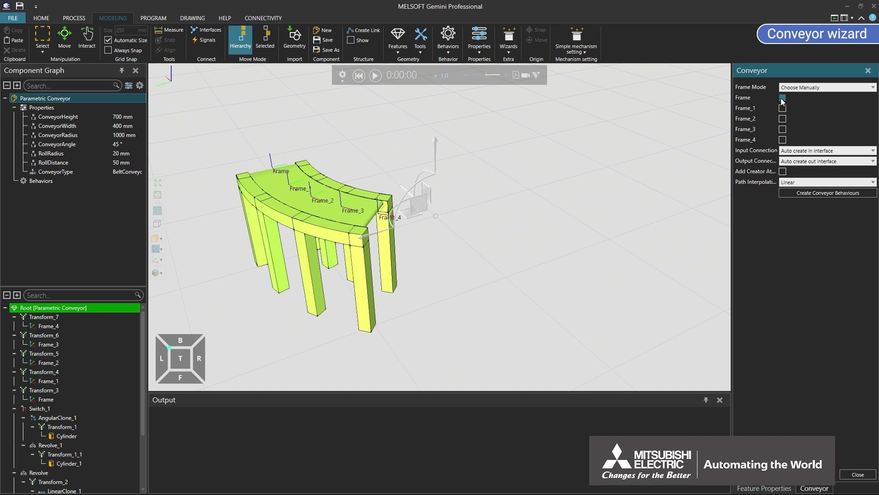
click(783, 108)
click(782, 119)
click(783, 140)
click(823, 182)
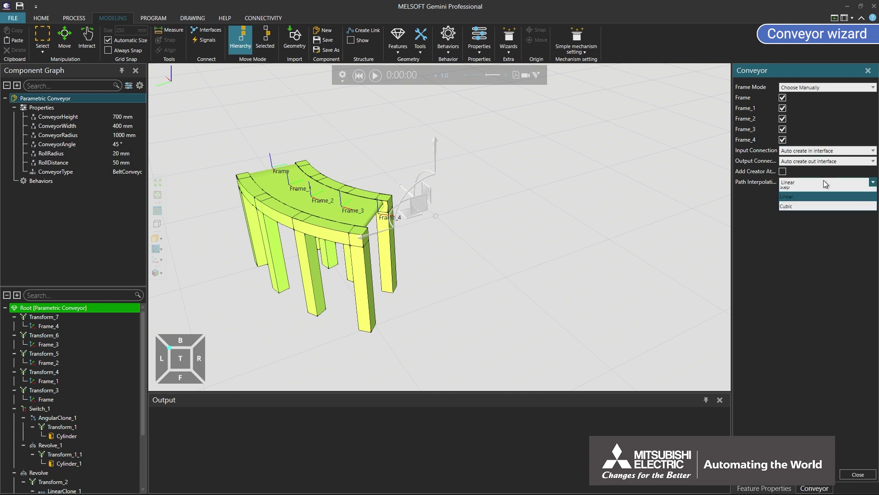
click(823, 210)
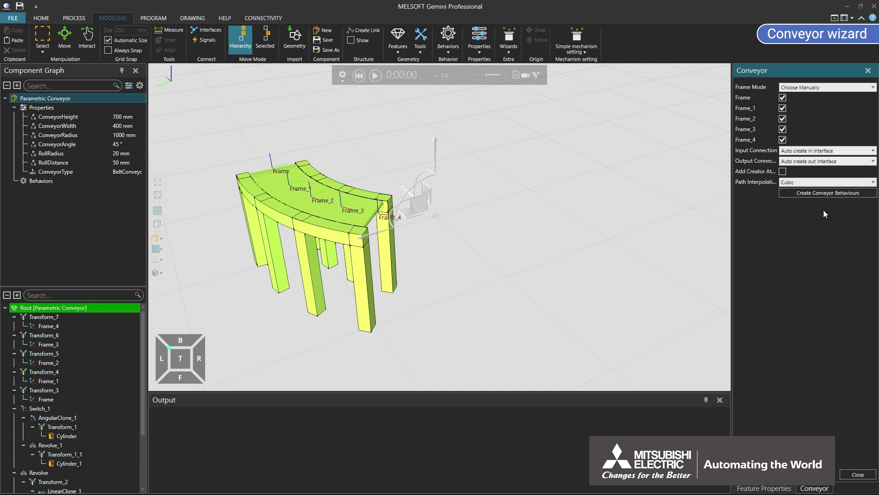
Step: Create the conveyor behaviours with the wizard, close it, and inspect the frames listed in the Path behaviour
click(824, 192)
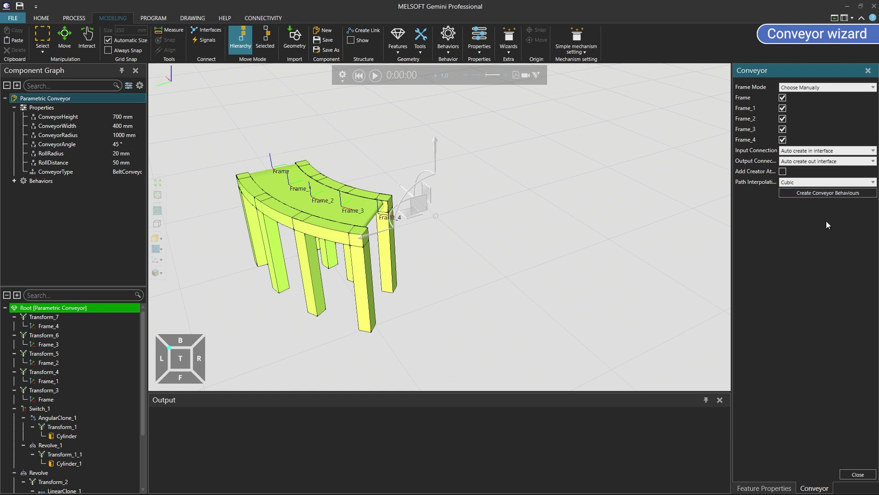
click(845, 475)
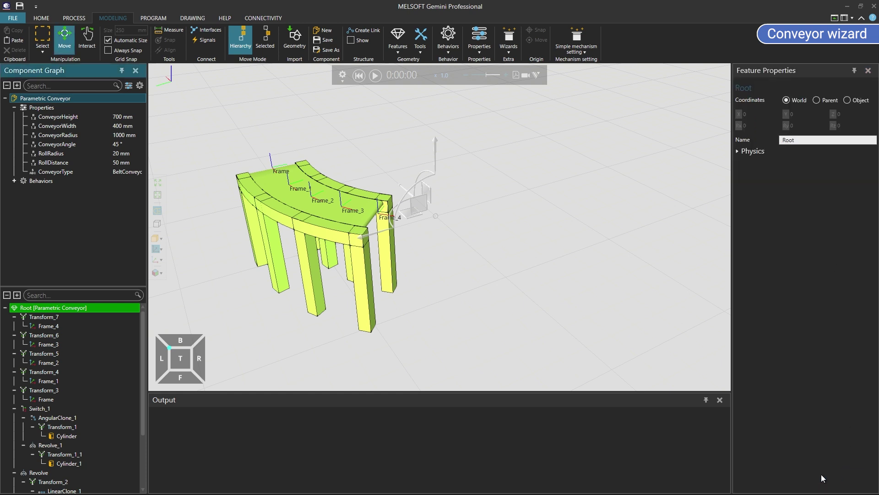
click(14, 180)
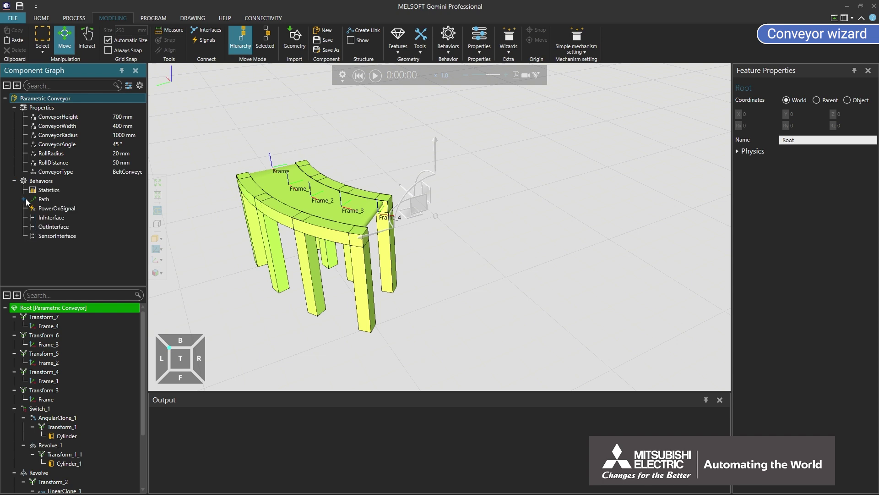
click(39, 198)
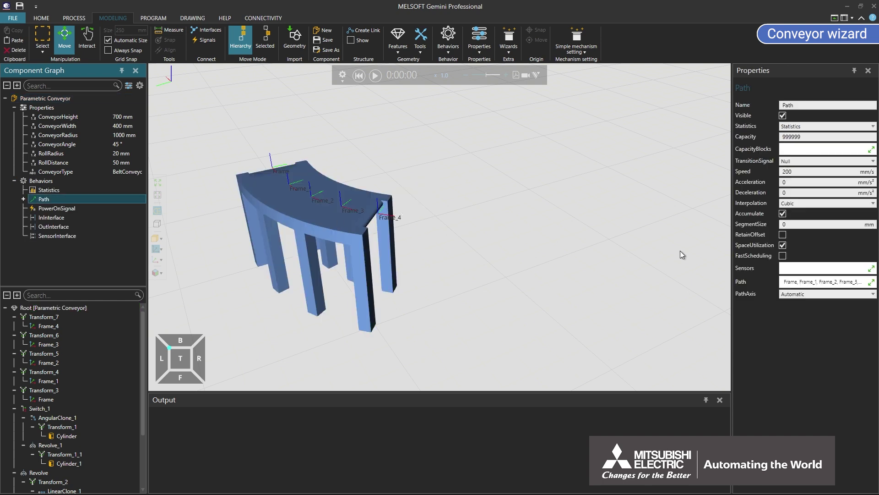
click(859, 282)
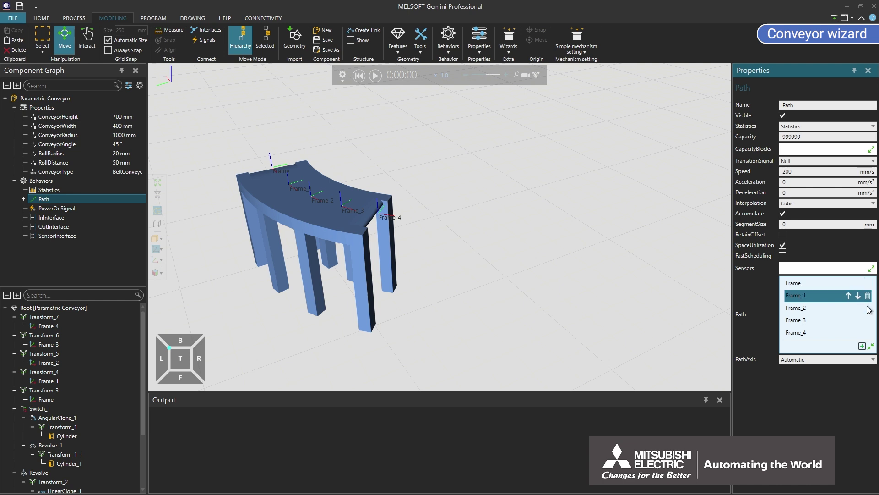
click(871, 347)
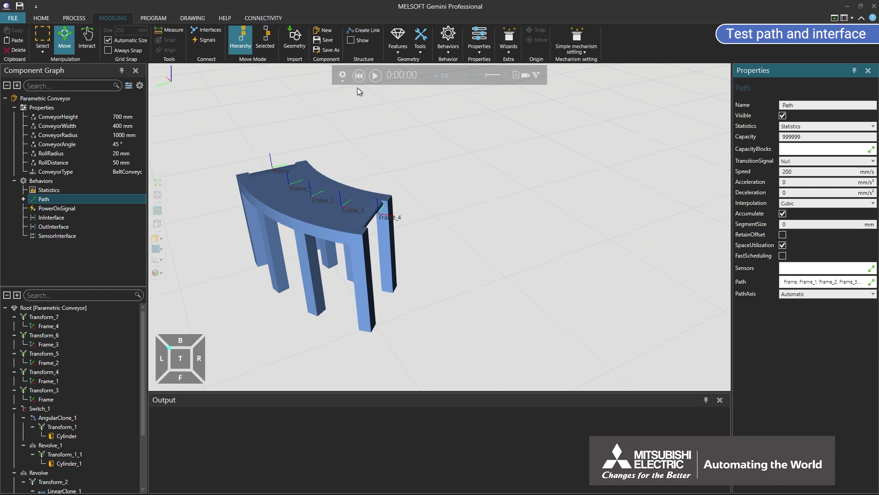
Step: Save the Parametric Conveyor component and set its ConveyorWidth to 500 mm in the layout
click(326, 40)
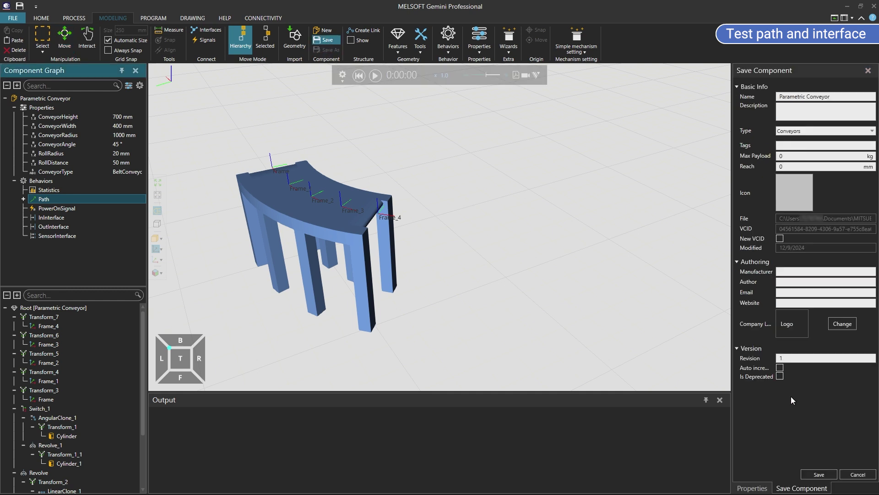
click(822, 473)
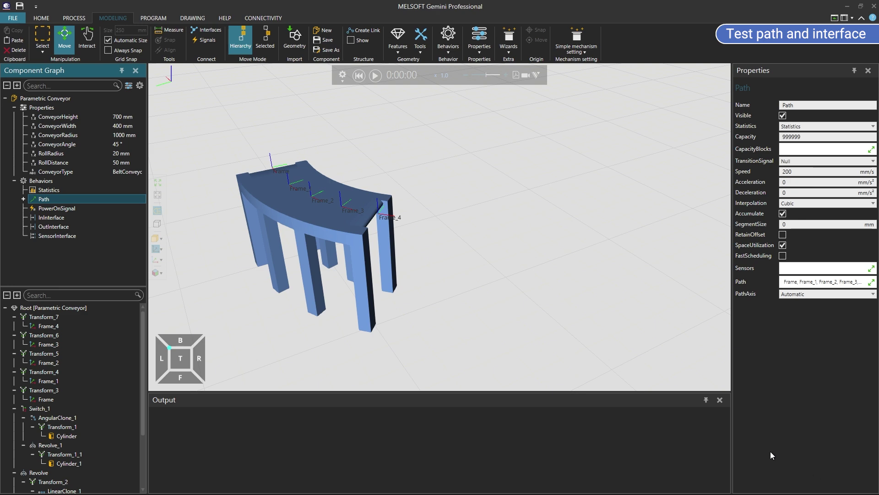
click(41, 20)
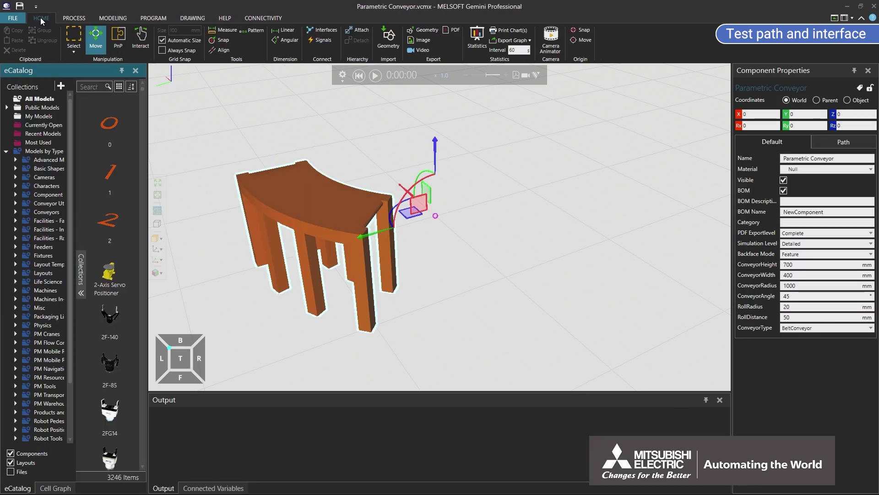
click(800, 275)
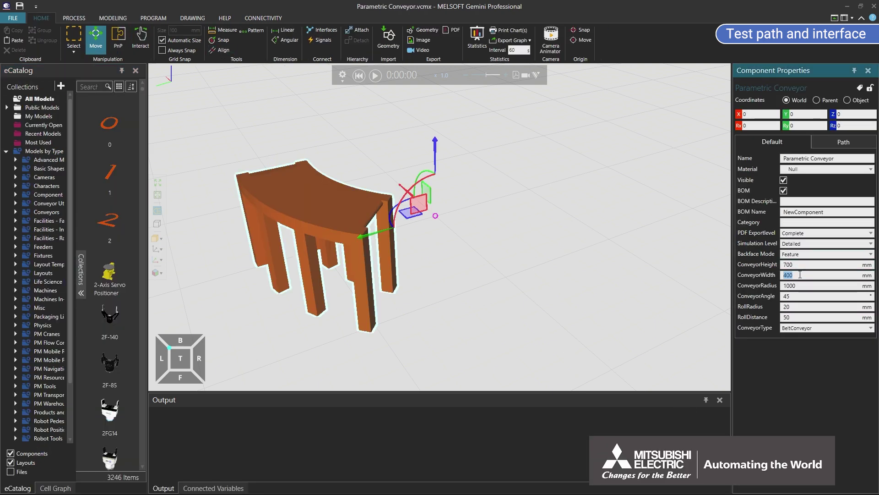
text(500)
key(Return)
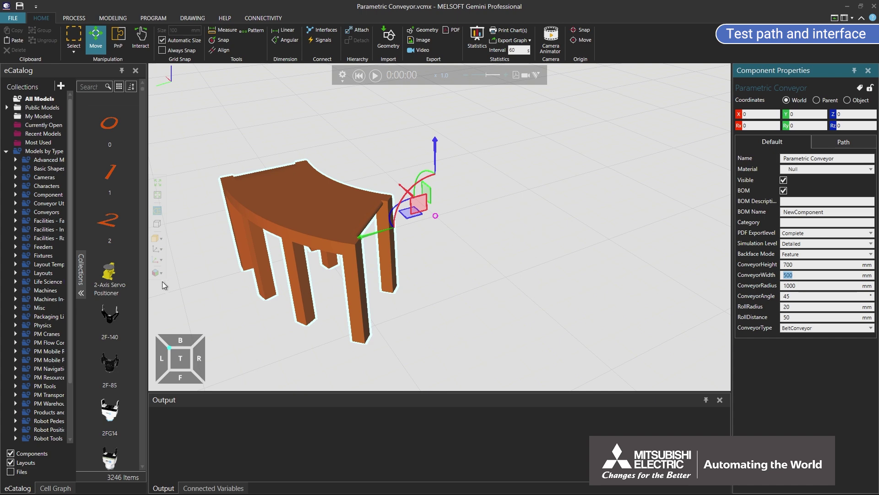
Step: Add a Shape Feeder from the Visual Components feeders and connect it to the start of the curved conveyor
click(16, 246)
click(31, 289)
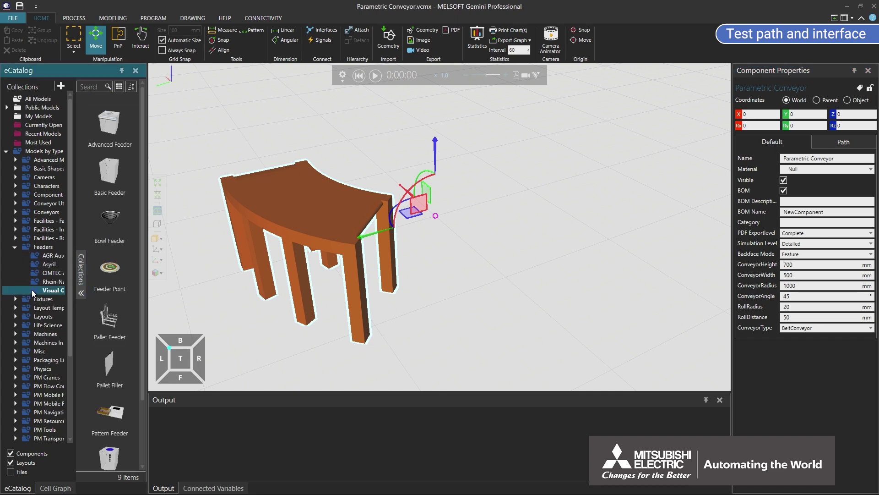
scroll(141, 378, down, 1)
drag(109, 415, 278, 244)
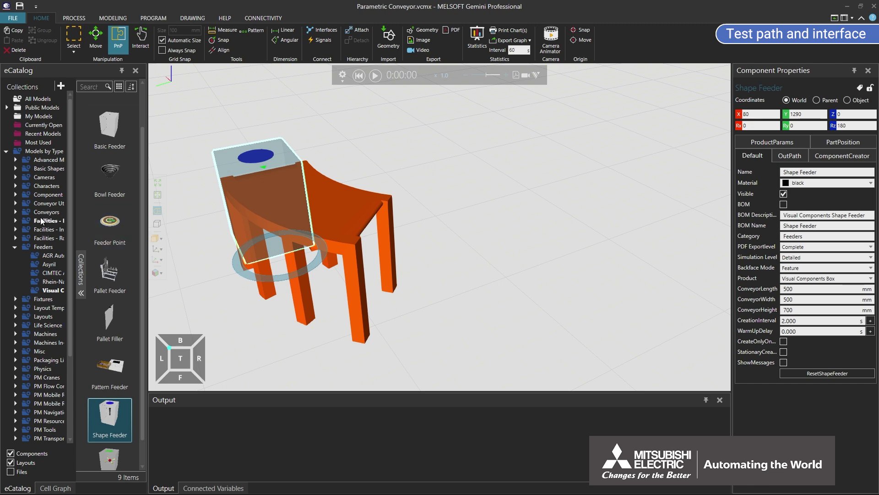
Step: Add a straight Conveyor from the Visual Components conveyors and snap it to the outlet end of the curved conveyor
click(15, 213)
click(32, 282)
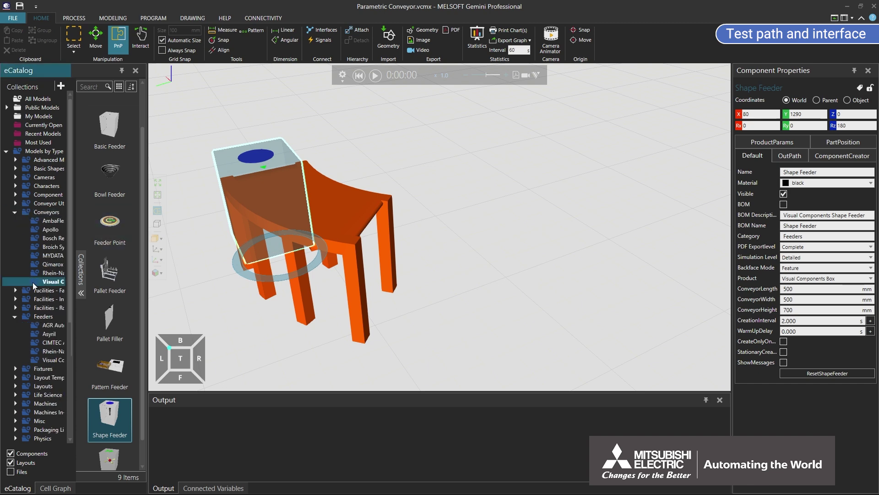
drag(110, 130, 523, 290)
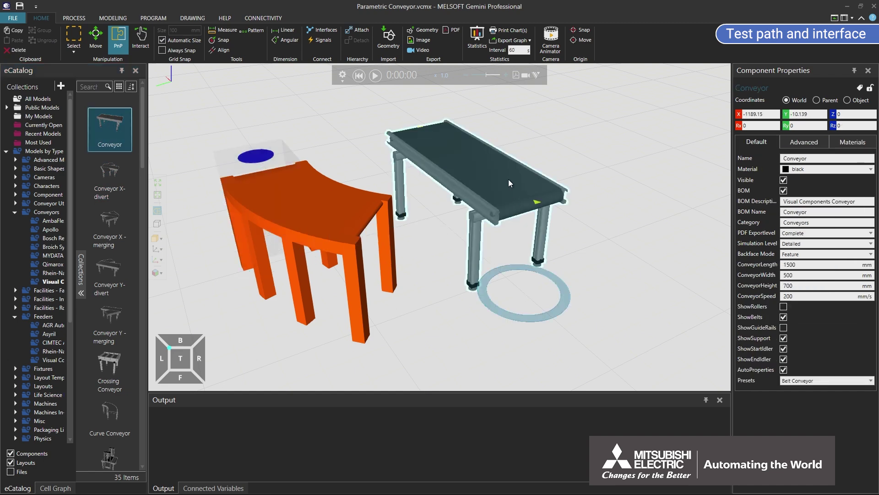
drag(509, 180, 405, 187)
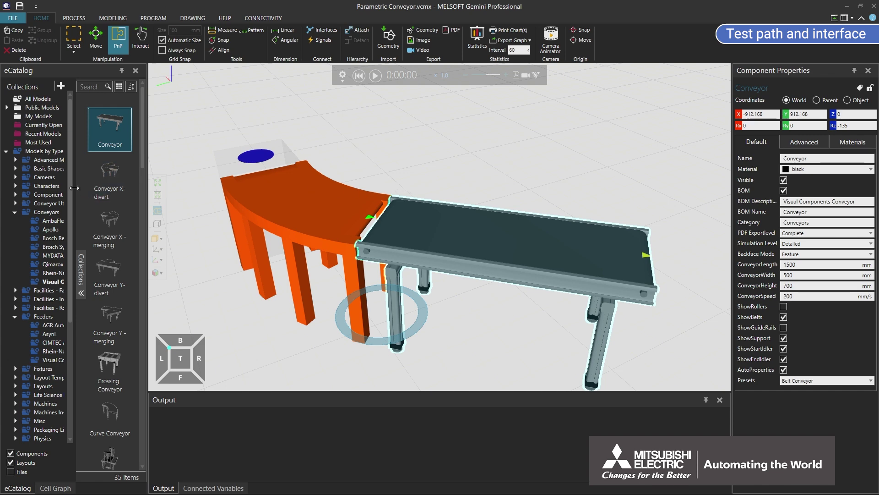
Step: Add a Conveyor Sensor from the conveyor utilities and attach it to the curved conveyor's path
click(45, 203)
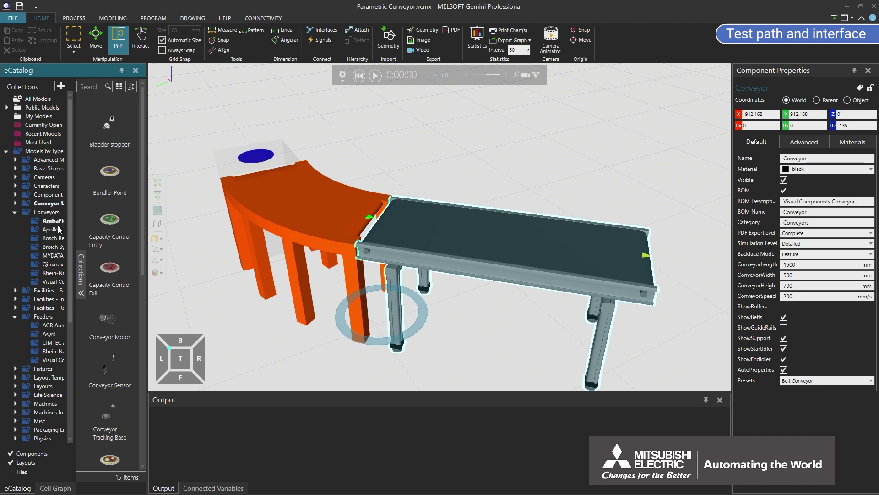
click(106, 374)
drag(106, 373, 316, 200)
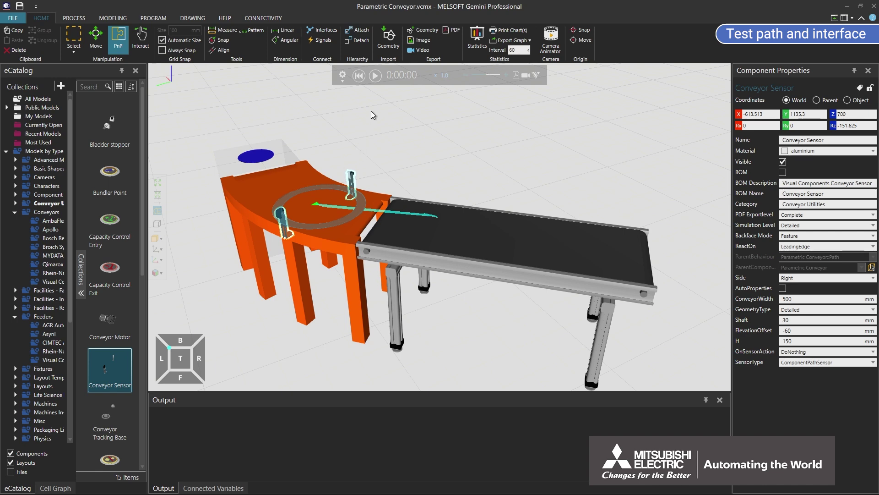
Step: Run the simulation to test the product flow from the feeder across both conveyors, and reset it
click(375, 75)
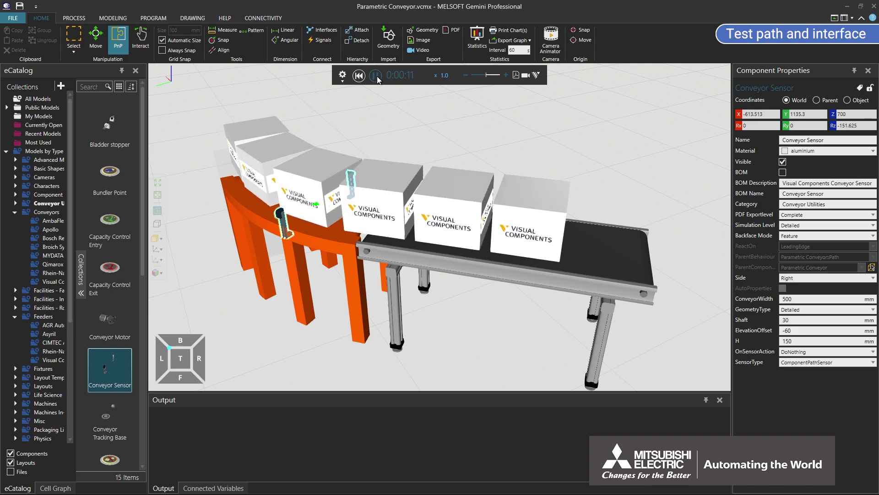
click(375, 75)
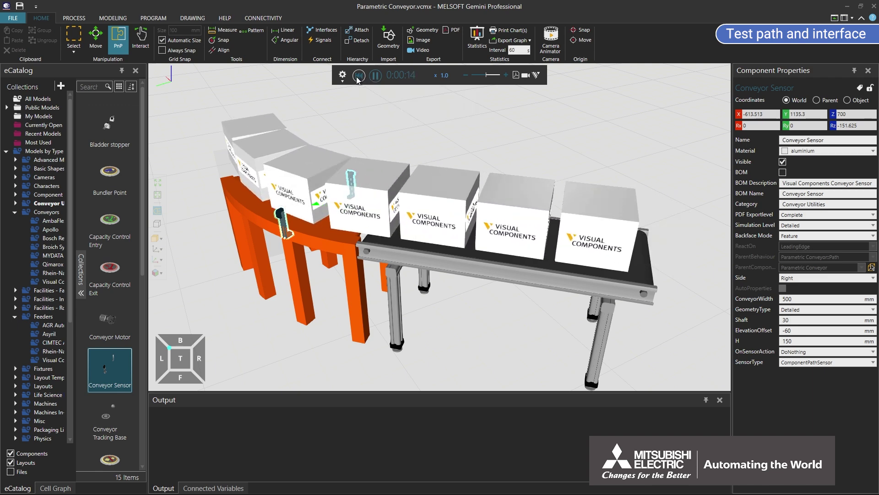
click(359, 75)
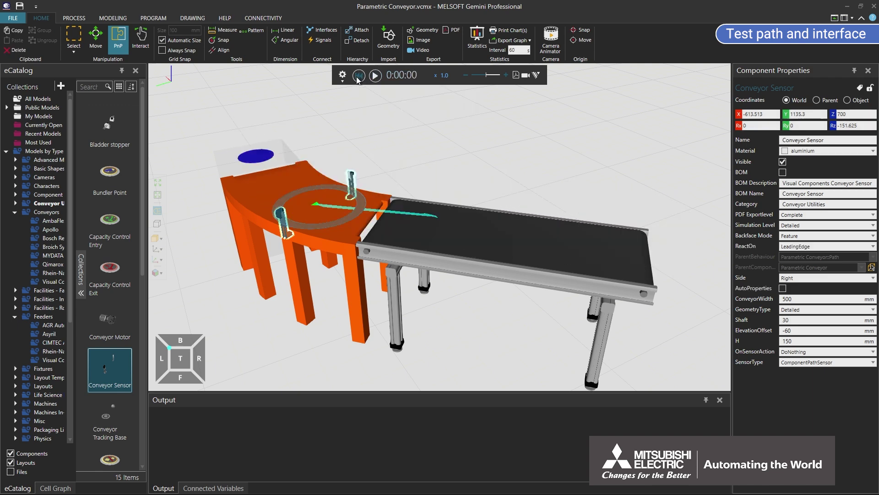
Step: Save the layout in the My Models folder as Parametric Conveyor.vcmx, replacing the existing file
click(17, 17)
click(25, 111)
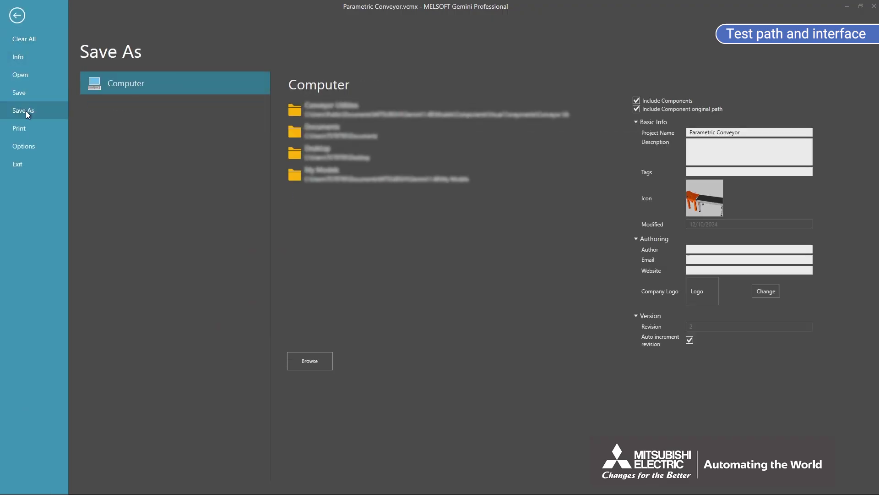
click(293, 174)
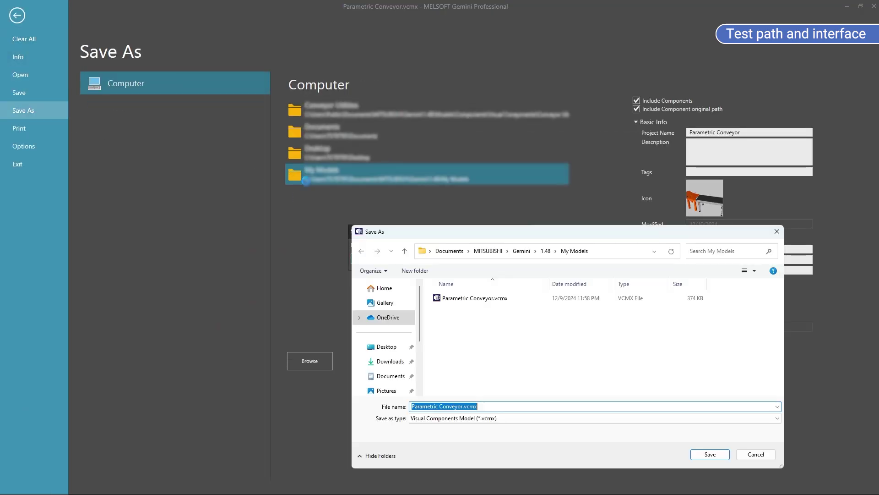
click(697, 452)
click(474, 290)
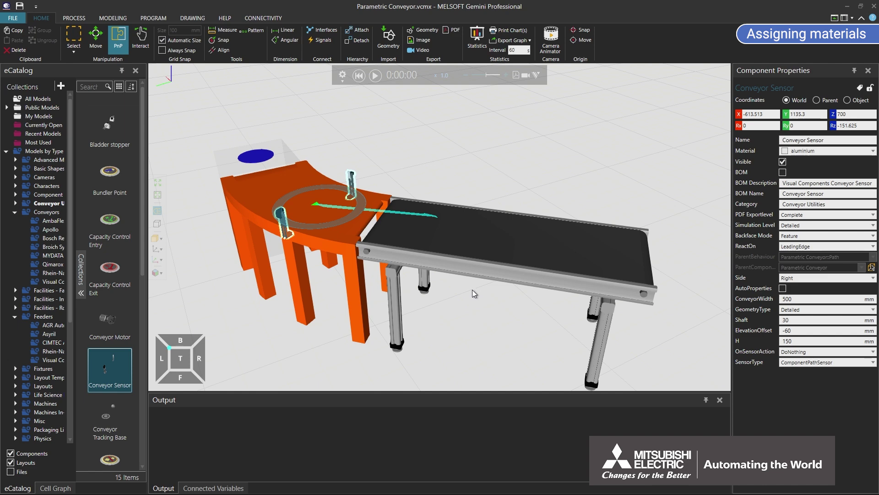
Step: Set the Parametric Conveyor's material to steel_crosspattern
click(331, 243)
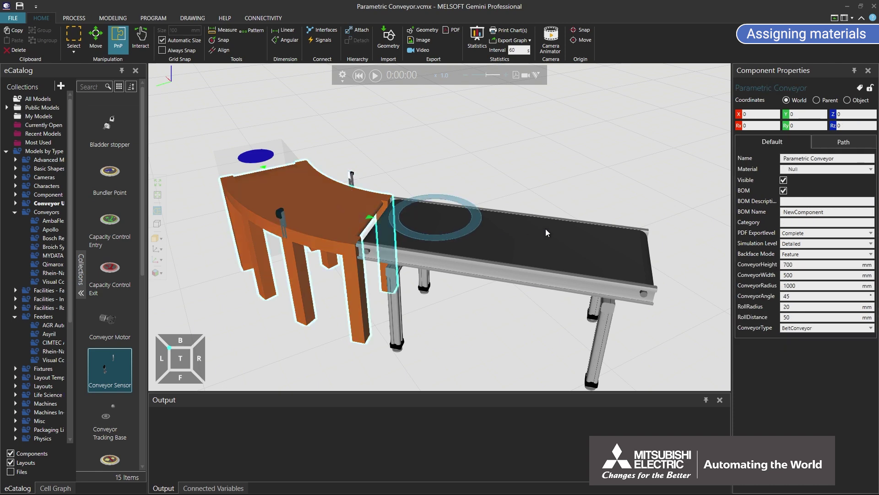
click(813, 169)
scroll(812, 181, down, 5)
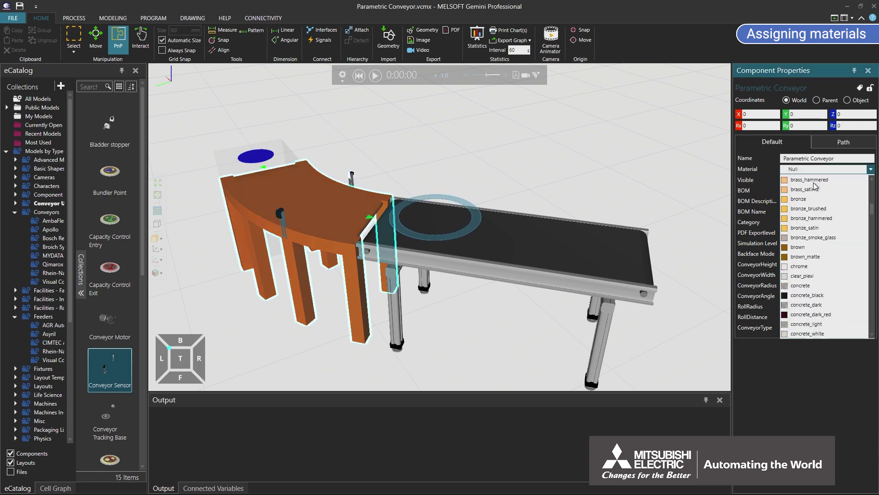
scroll(814, 185, down, 10)
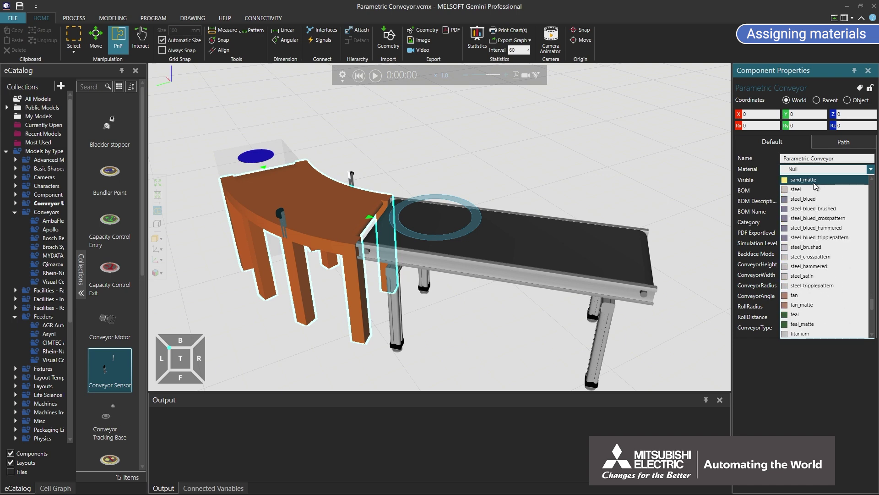
click(832, 256)
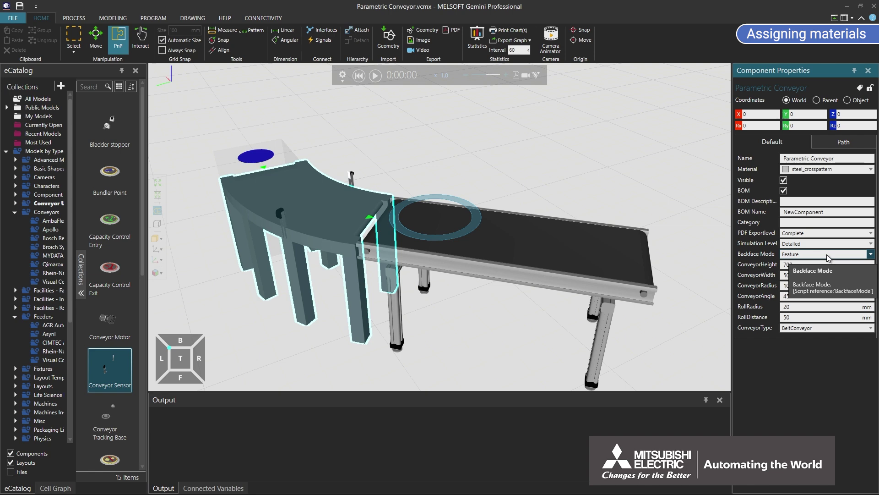
Step: Start assigning materials to geometry sets, search the layout materials for chrome and choose it as the material to apply
click(113, 18)
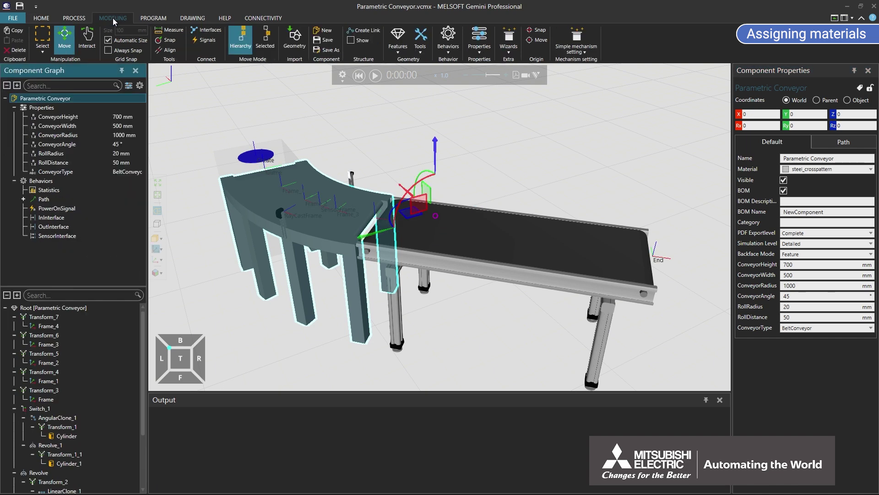
click(420, 41)
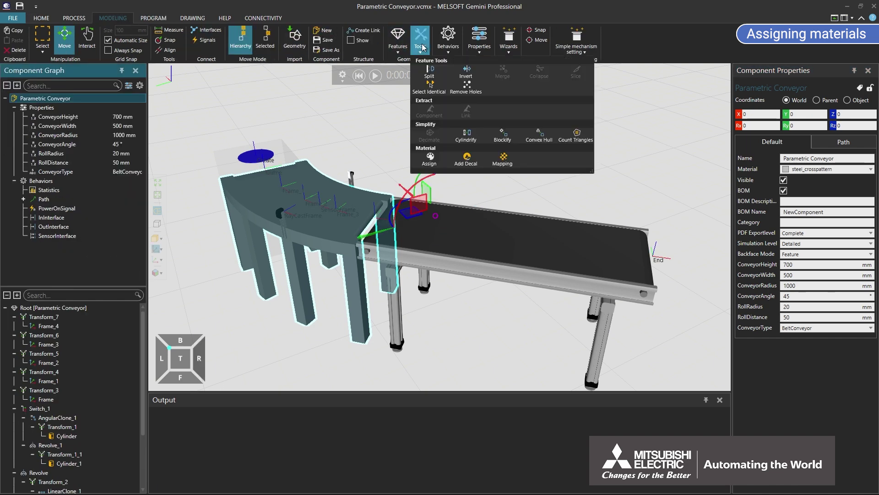
click(438, 163)
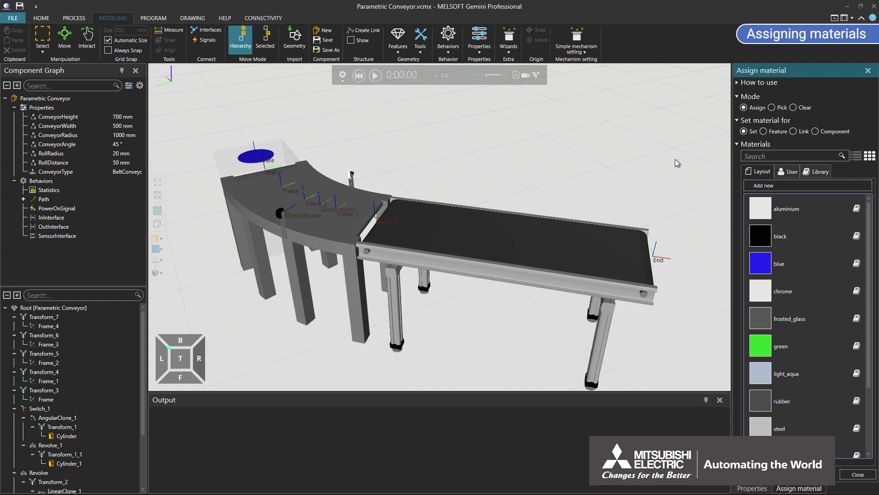
click(778, 156)
text(c)
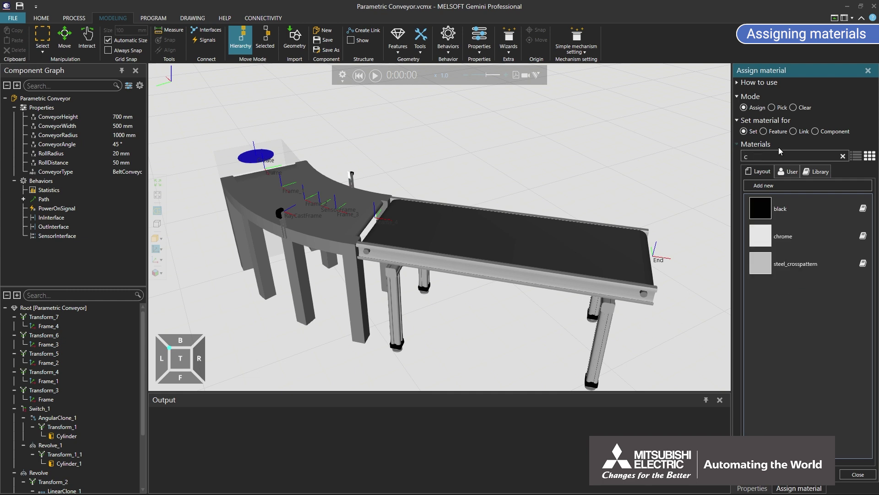
text(hrome)
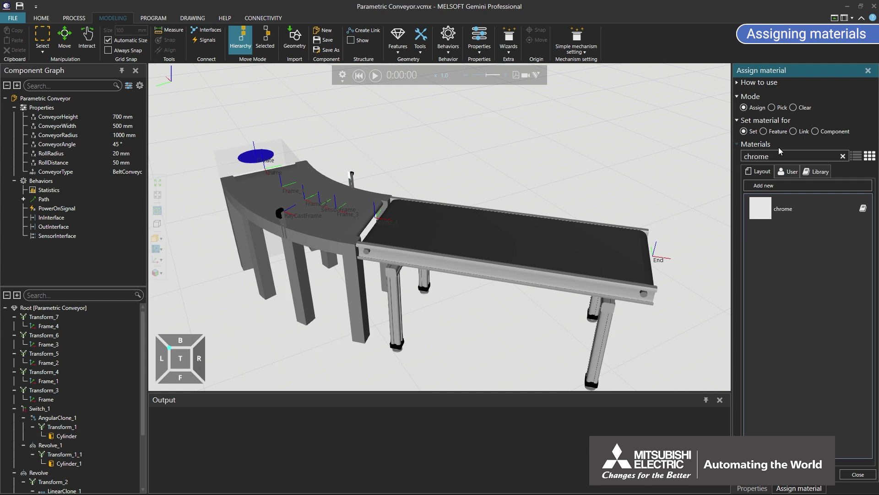
click(793, 211)
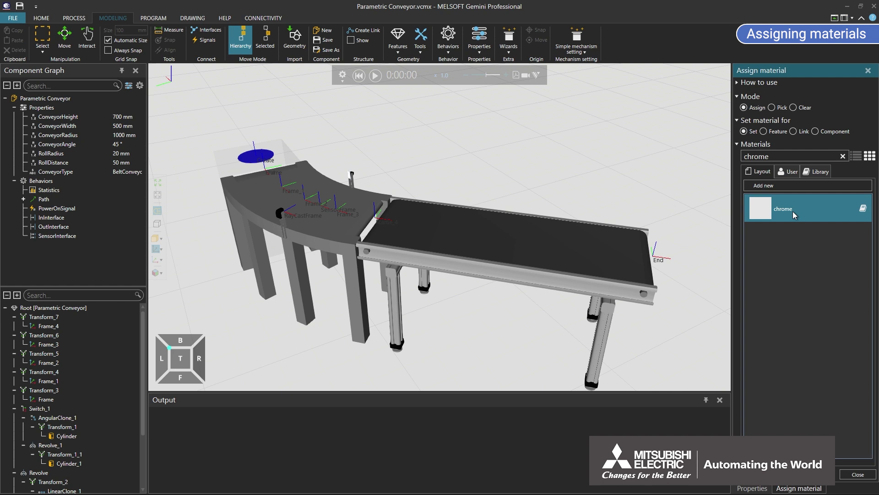
Step: Switch the Parametric Conveyor's ConveyorType to RollConveyor and assign the chrome material to its rollers
click(68, 99)
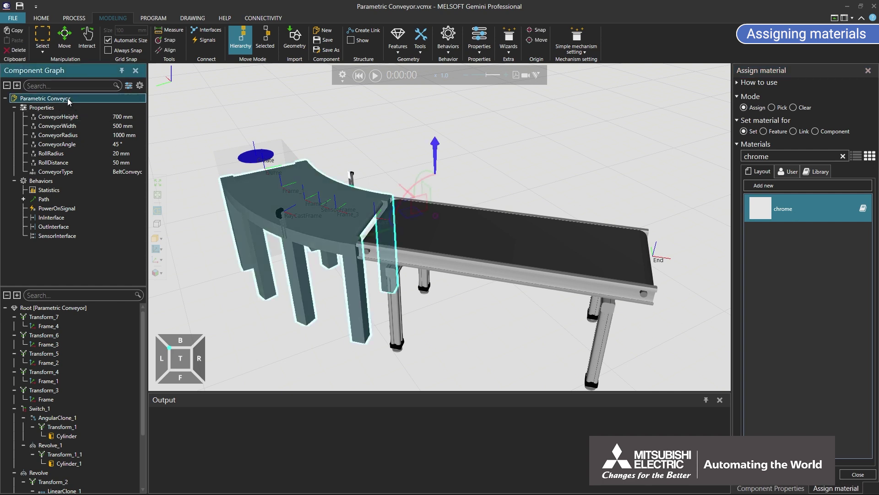
click(772, 488)
click(870, 328)
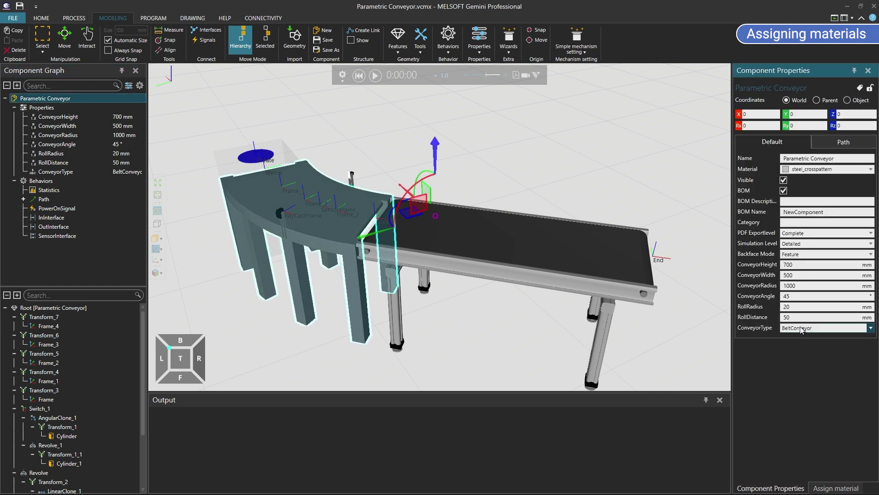
click(801, 345)
click(837, 488)
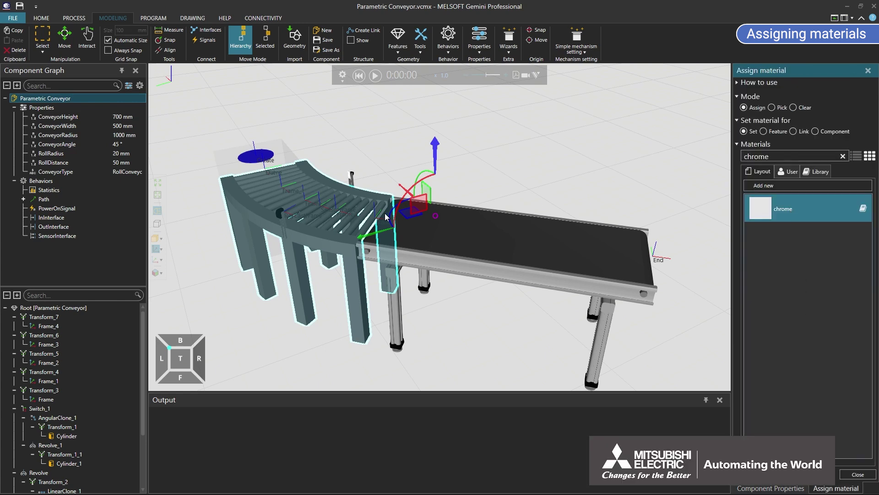
click(367, 225)
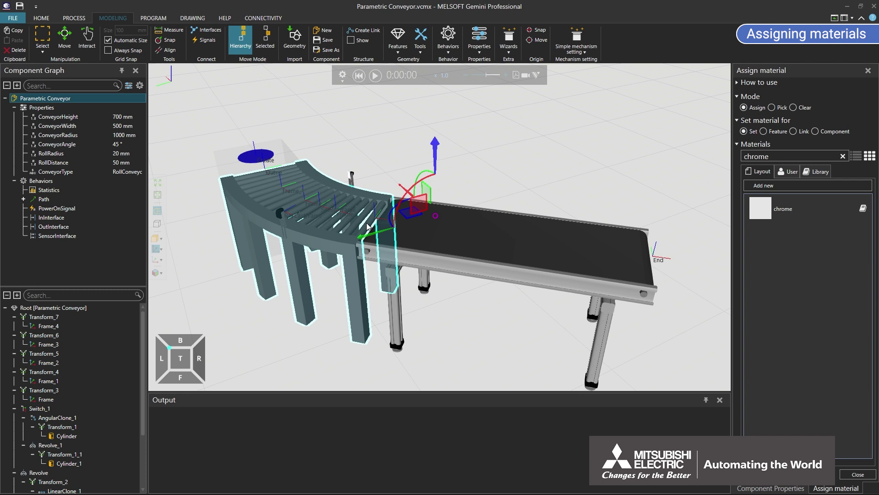
Step: Search the layout materials for aluminium and assign it to the curved conveyor's legs
double_click(776, 158)
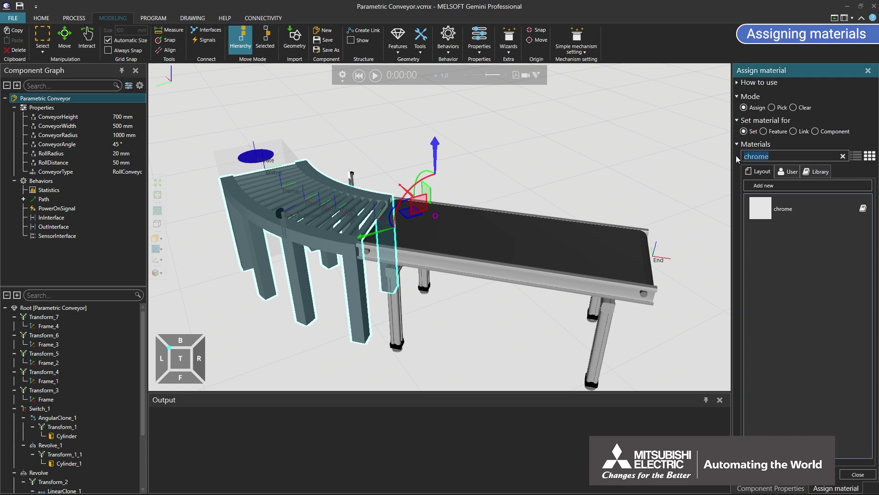
text(aluminium)
click(789, 214)
click(355, 294)
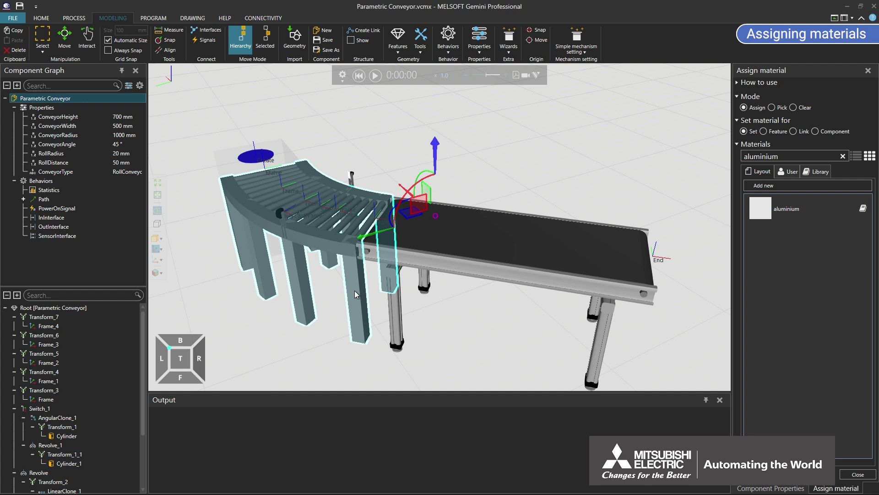
Step: Examine the material and dimension properties of the Block feature that forms the conveyor legs
drag(141, 329, 142, 398)
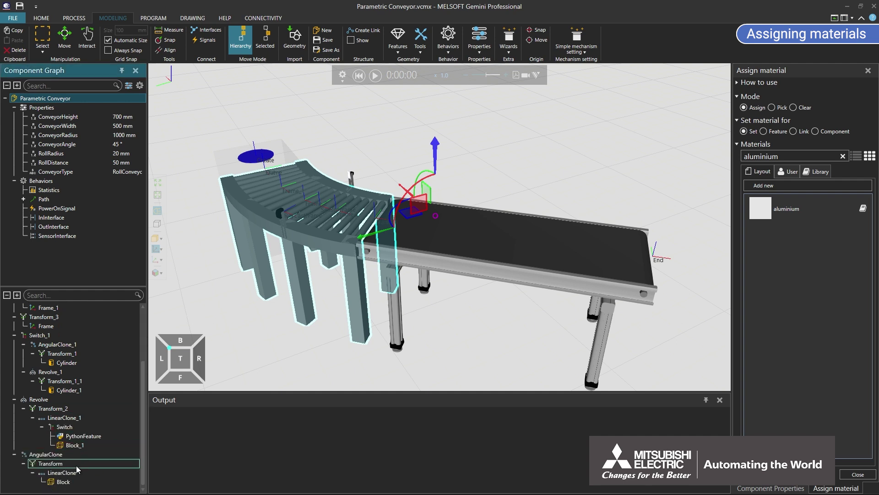
click(63, 481)
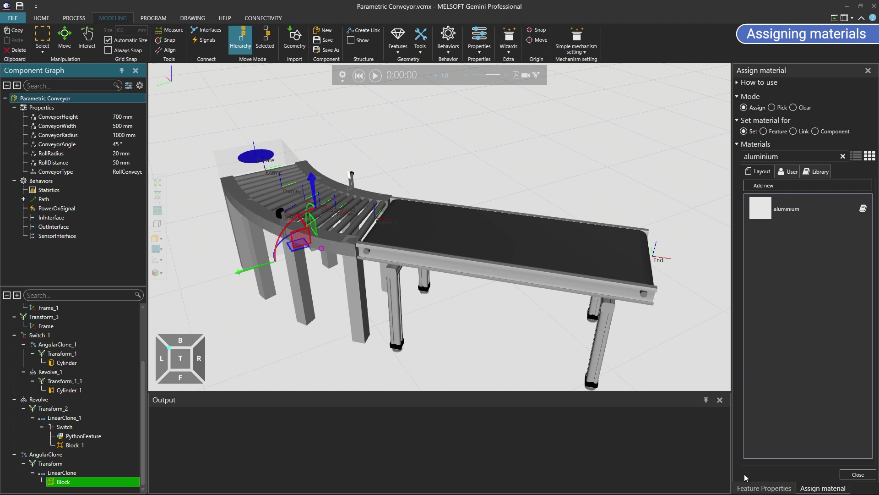
click(764, 488)
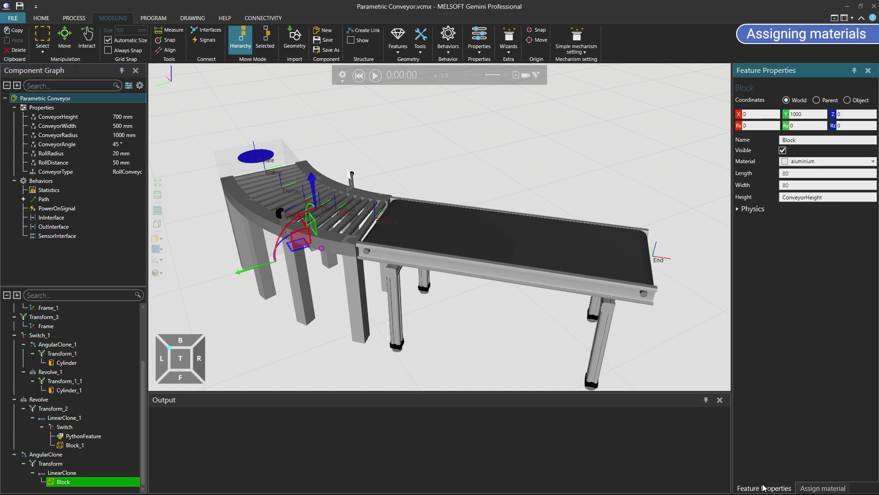
click(826, 197)
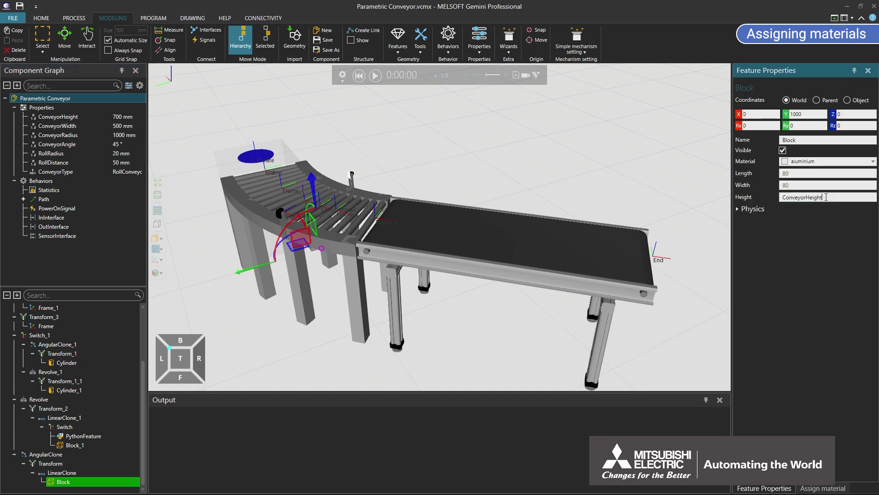
key(Return)
click(835, 489)
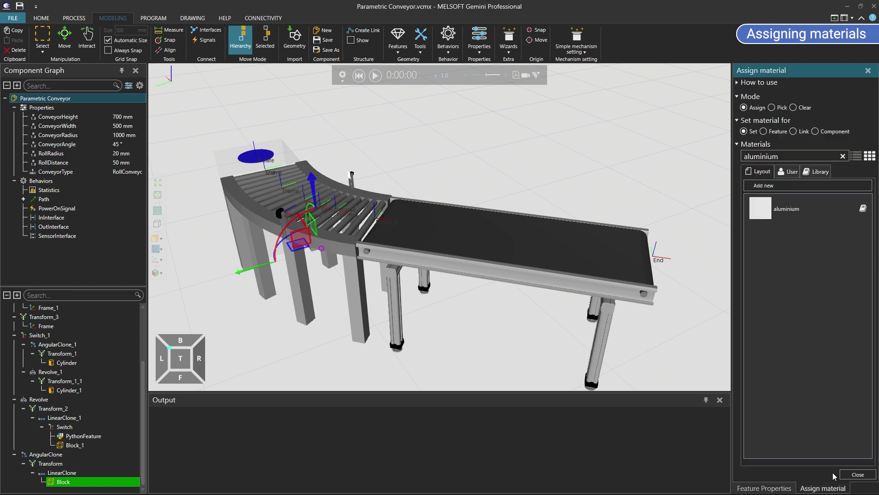
Step: Clear the material search and use the Pick mode to identify the material of the straight conveyor's belt
click(774, 108)
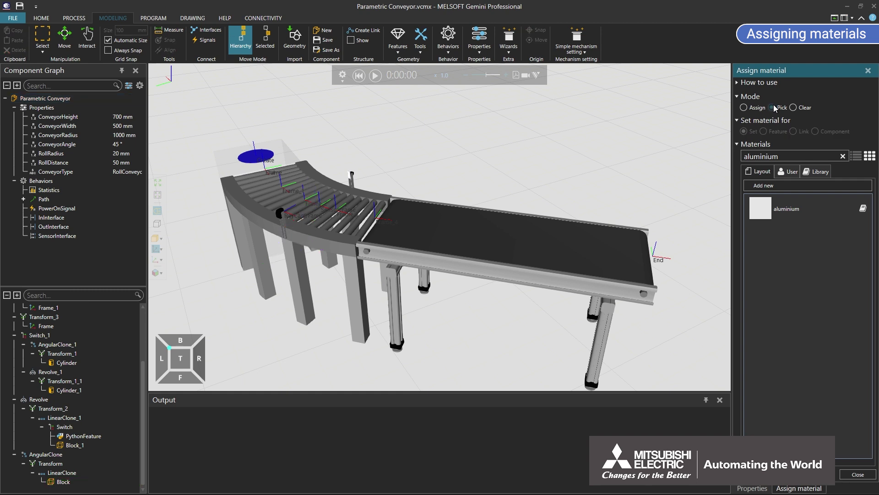
click(842, 155)
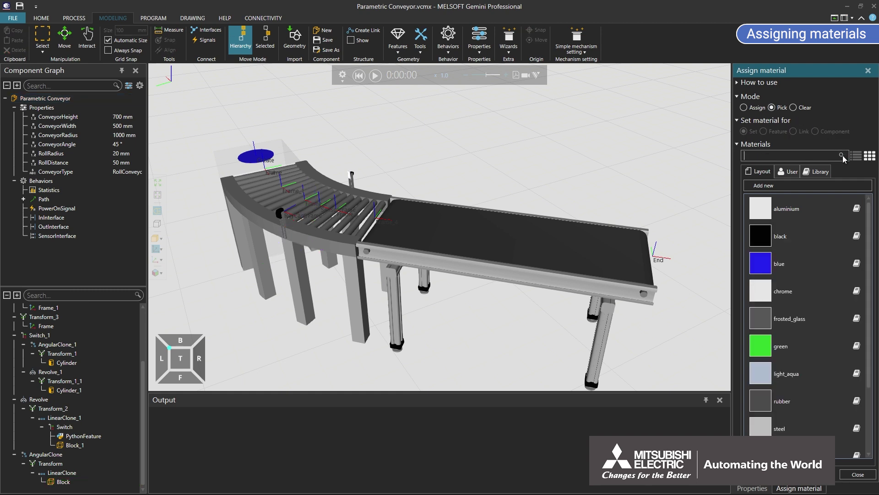
click(530, 247)
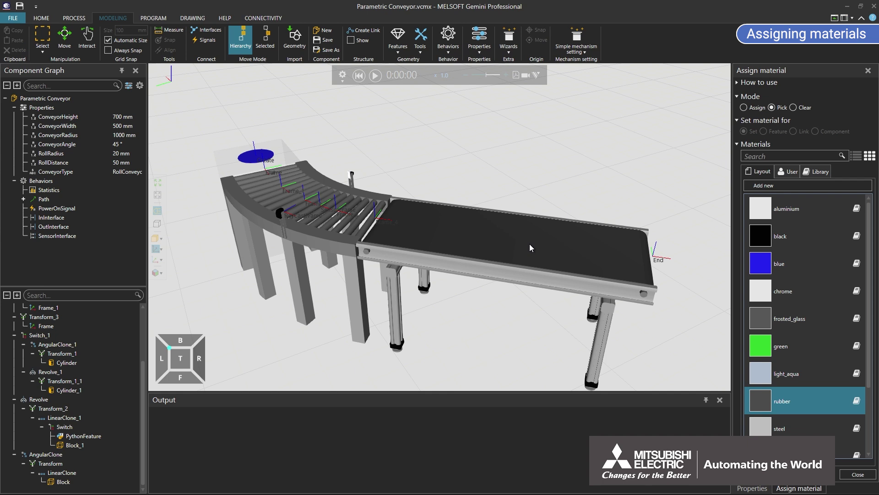
Step: Set the material of the Revolve_1 feature to rubber
click(52, 372)
click(753, 487)
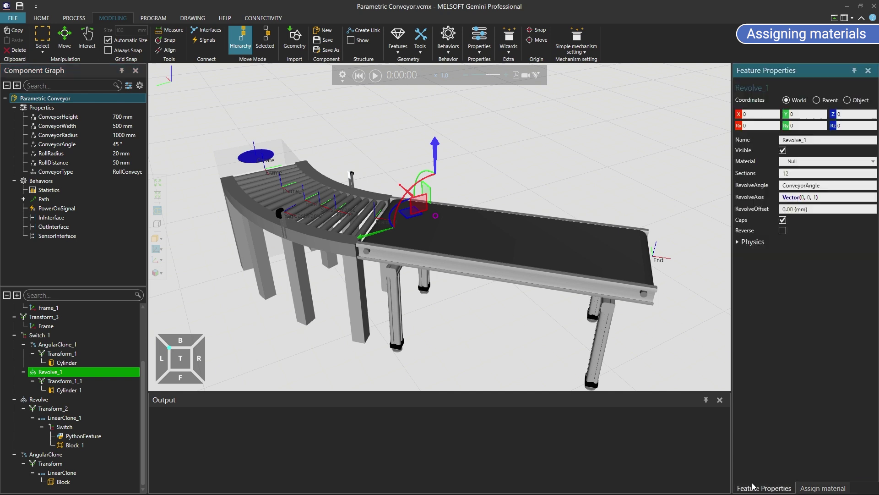
click(805, 162)
scroll(808, 190, down, 20)
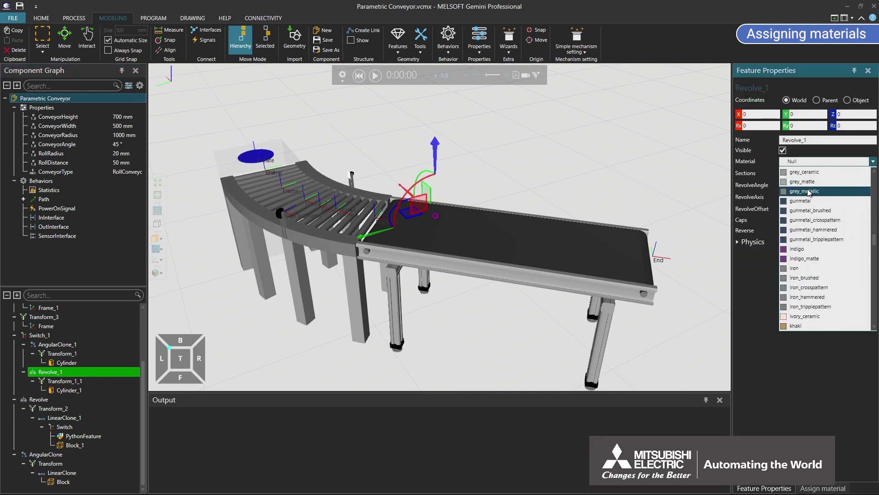
scroll(808, 193, down, 12)
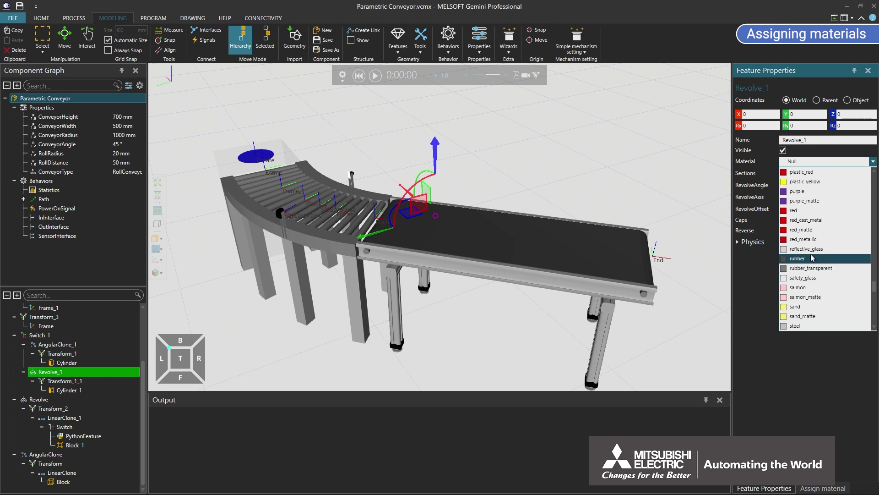
click(812, 259)
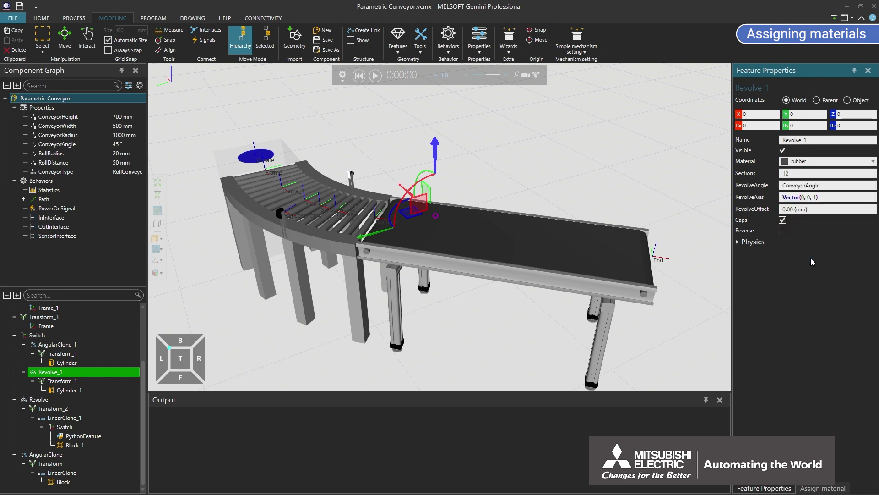
Step: Set the ConveyorType property of the Parametric Conveyor to BeltConveyor
click(75, 171)
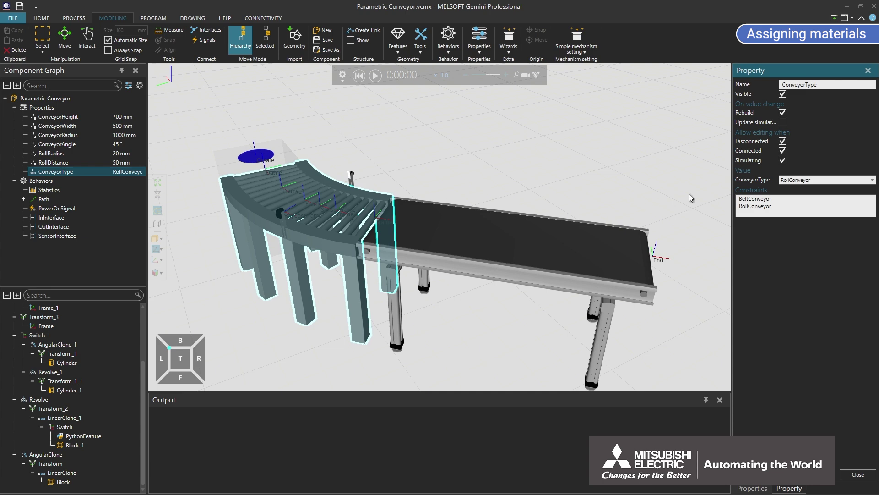
click(817, 180)
click(818, 190)
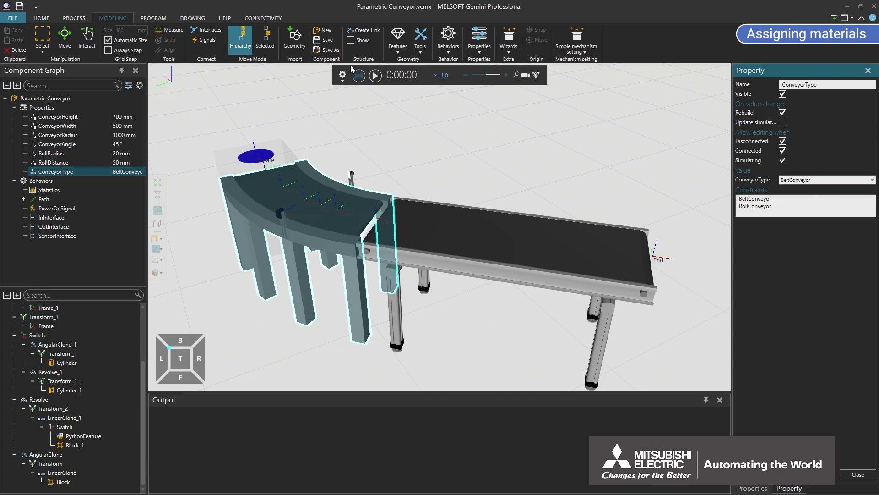
Step: Save the conveyor component in the My Models folder as Parametric Conveyor.vcmx, overwriting the existing file
click(325, 40)
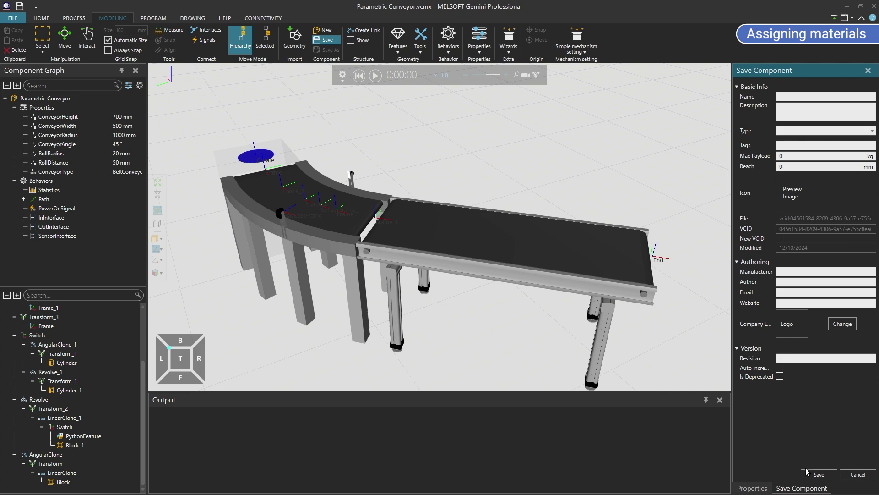
click(809, 474)
click(547, 298)
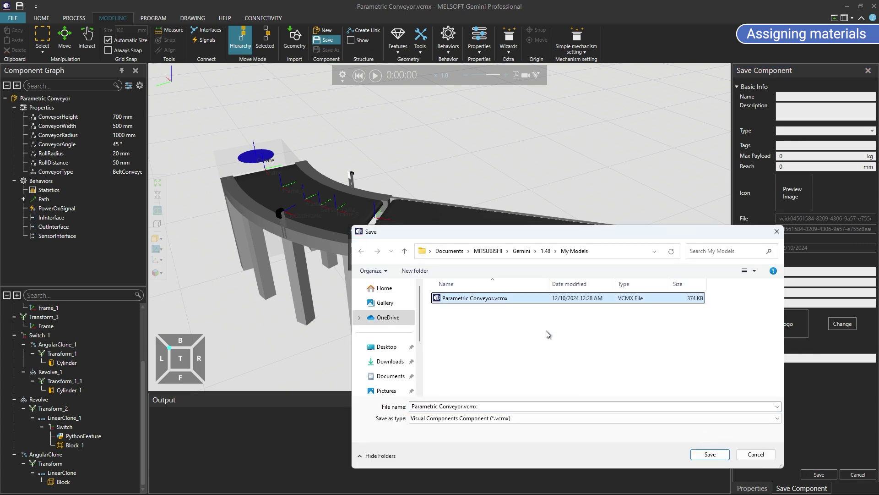
click(699, 454)
click(480, 286)
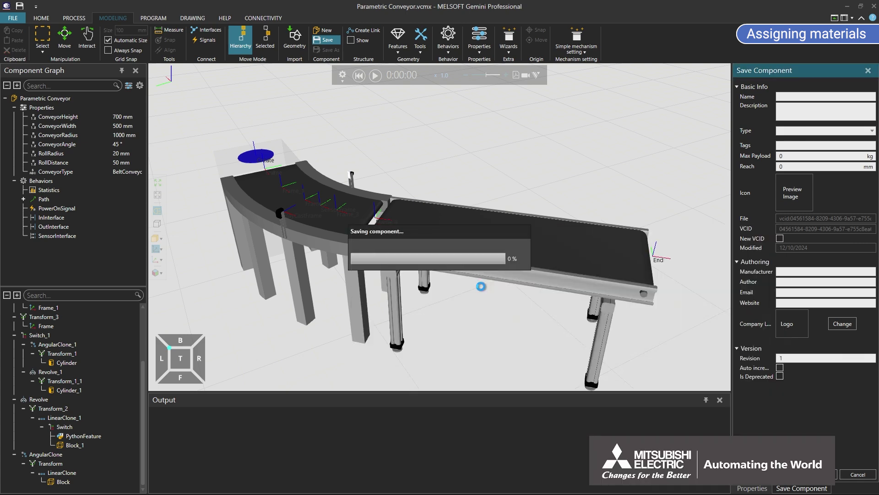